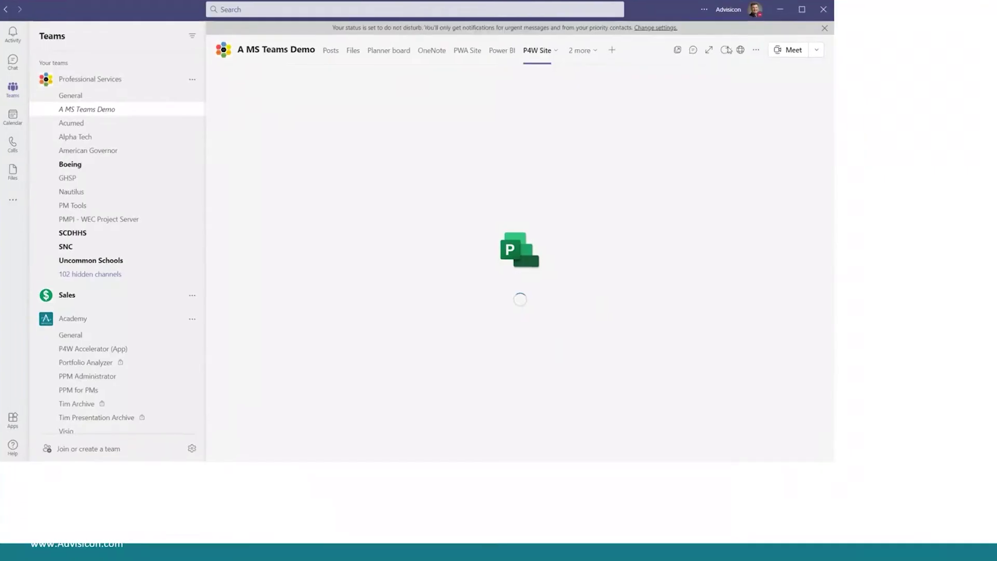
Maximize the Teams window to fill the screen.
key("super+Up")
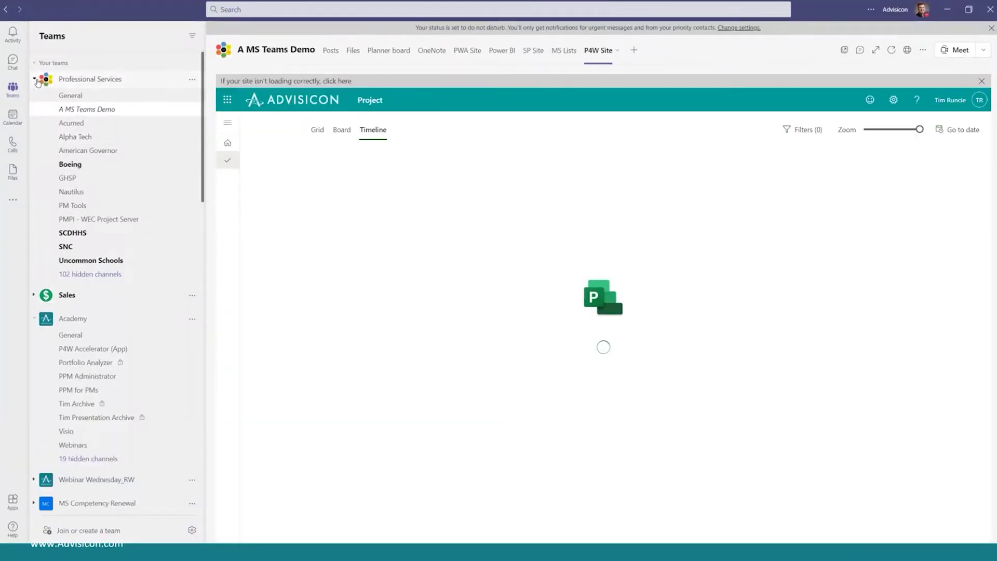
Browse the Professional Services and Sales channel lists, then go to Academy's Visio channel.
left_click(37, 80)
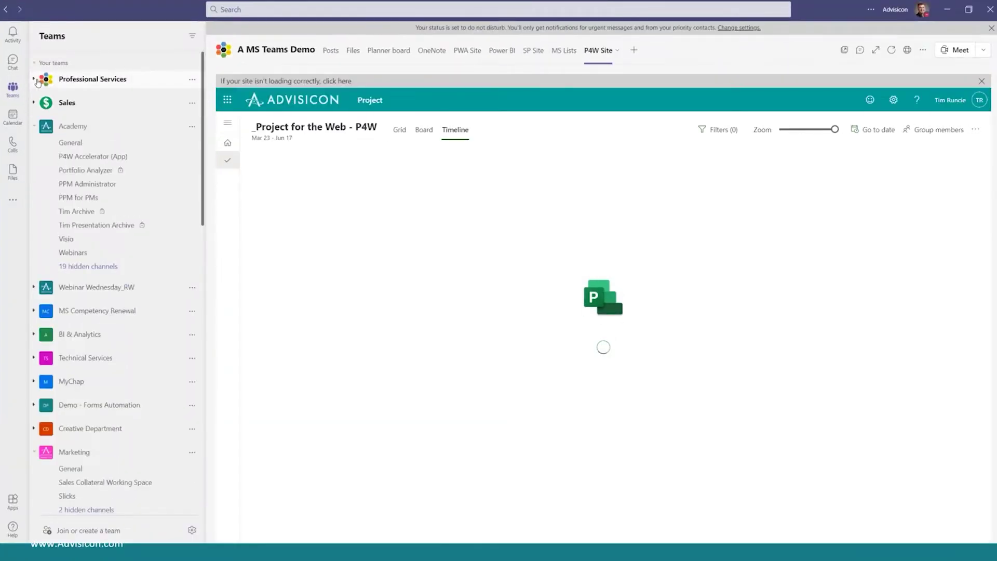
left_click(111, 104)
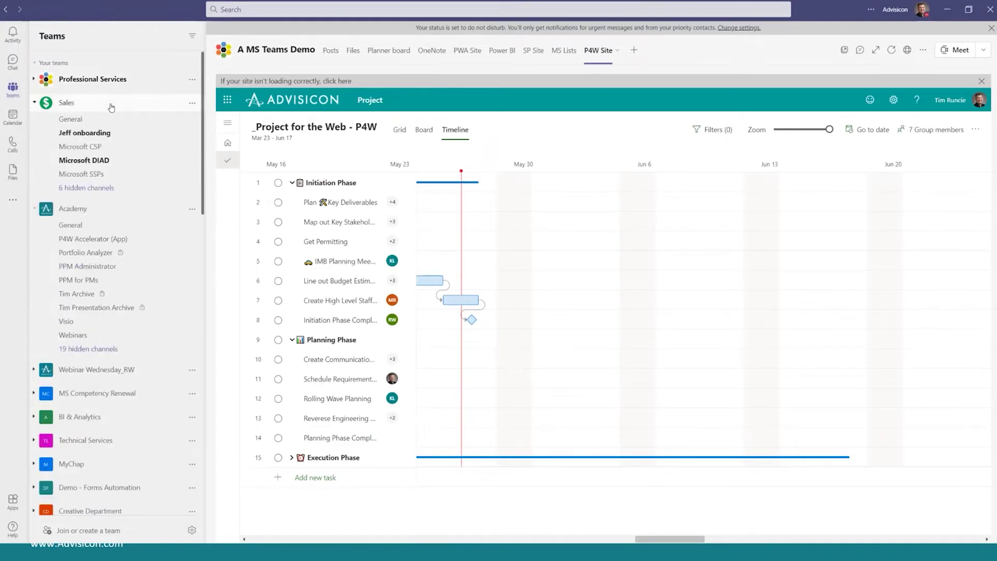
left_click(35, 81)
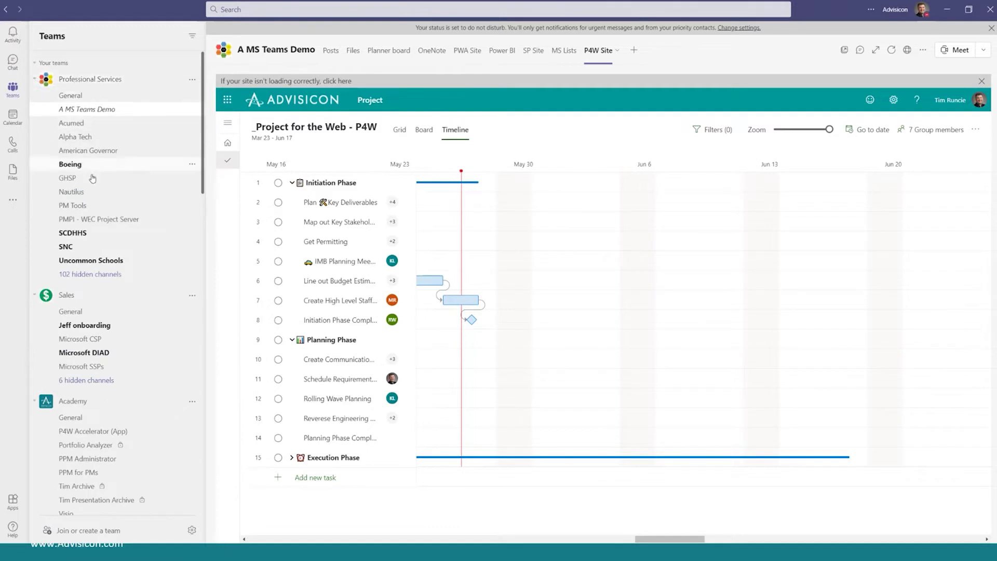
left_click(35, 80)
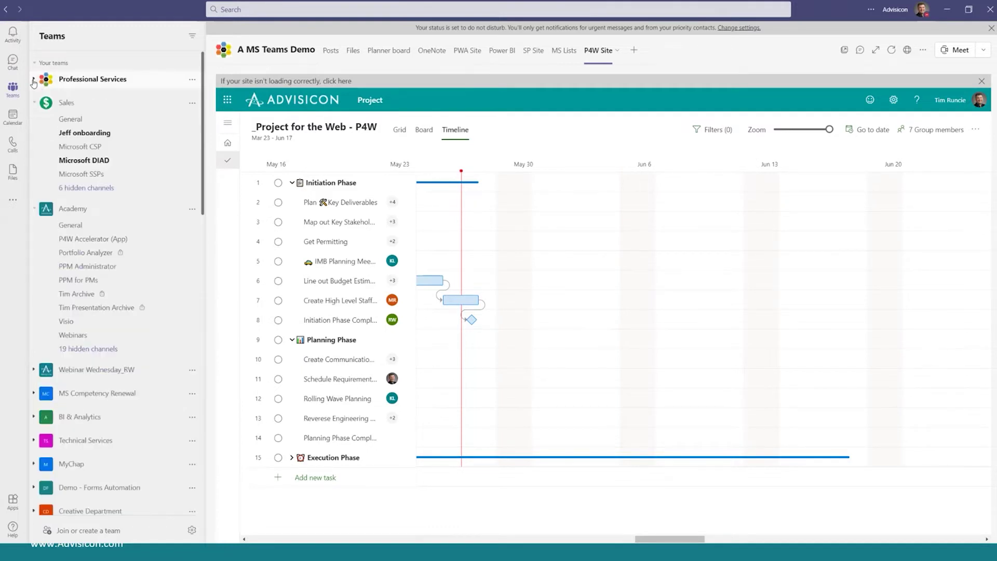
left_click(82, 325)
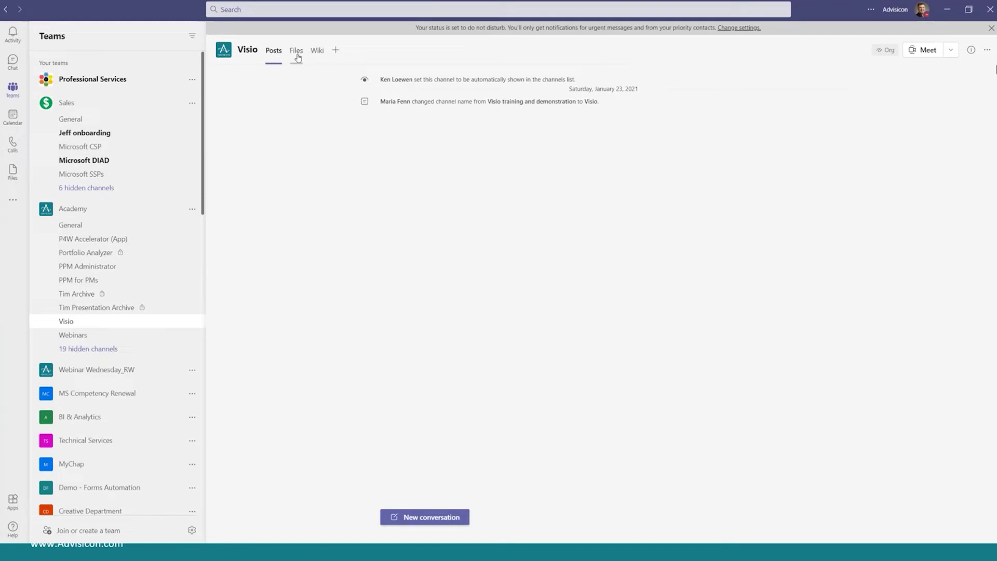
left_click(337, 51)
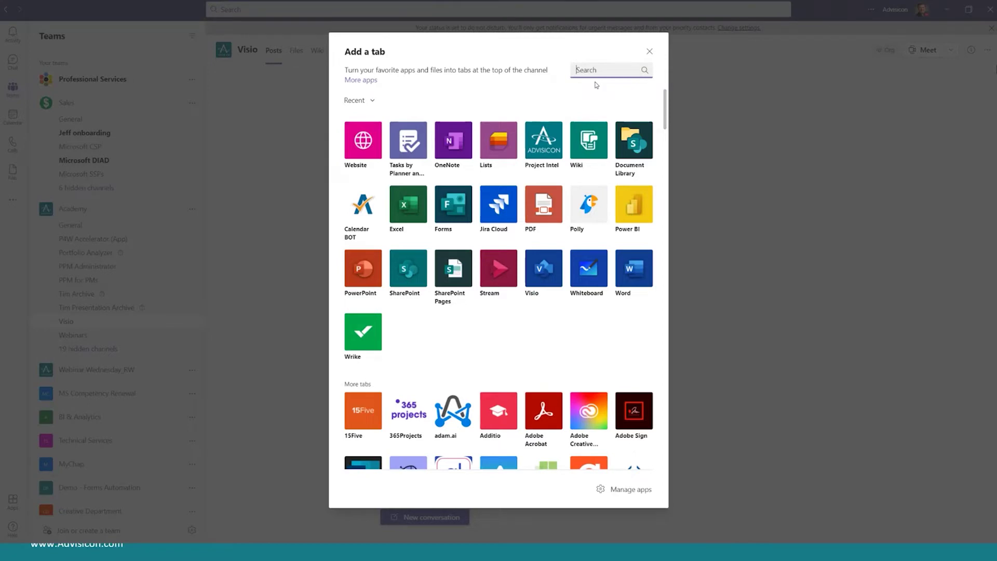
type("proj")
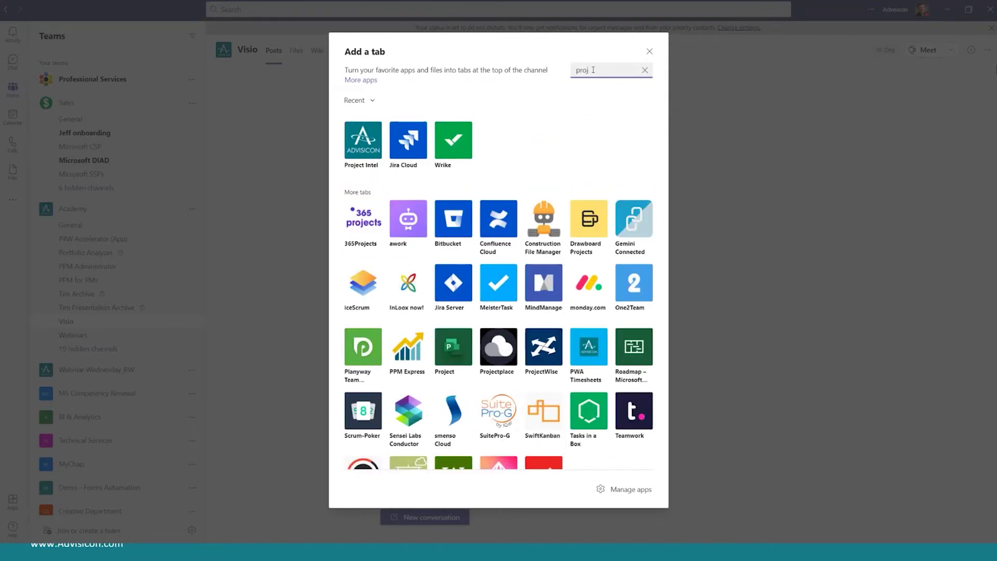
type("ect")
key("BackSpace")
key("BackSpace")
key("BackSpace")
key("BackSpace")
key("BackSpace")
key("BackSpace")
key("BackSpace")
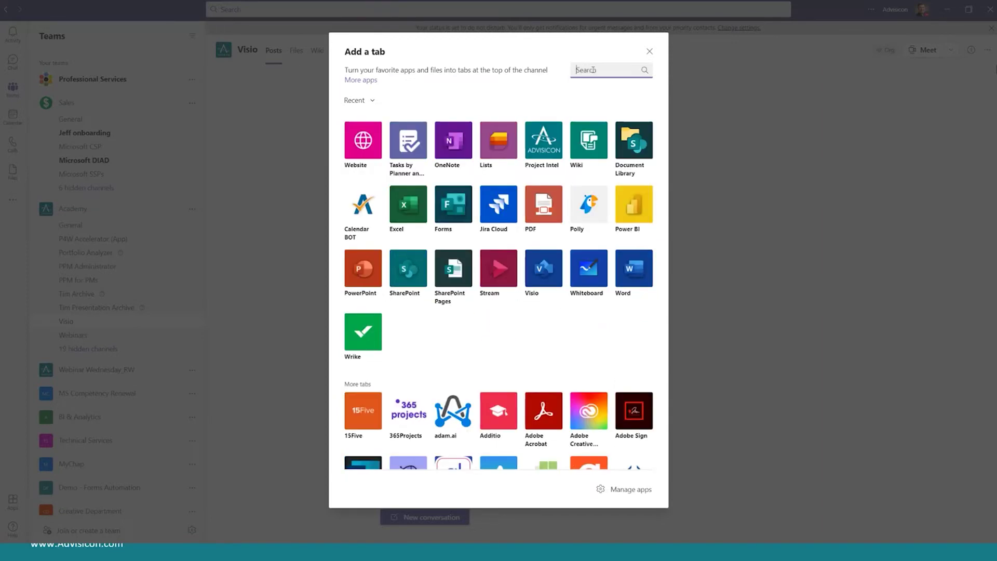
left_click(649, 51)
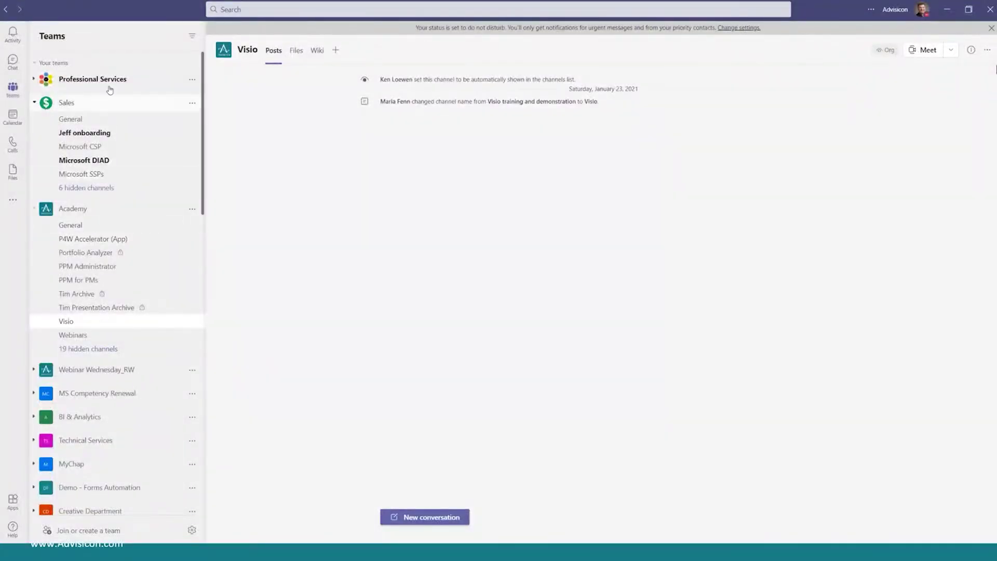
Reveal Professional Services' hidden channels, enter A MS Teams Demo, check its Files, then Planner board.
left_click(35, 82)
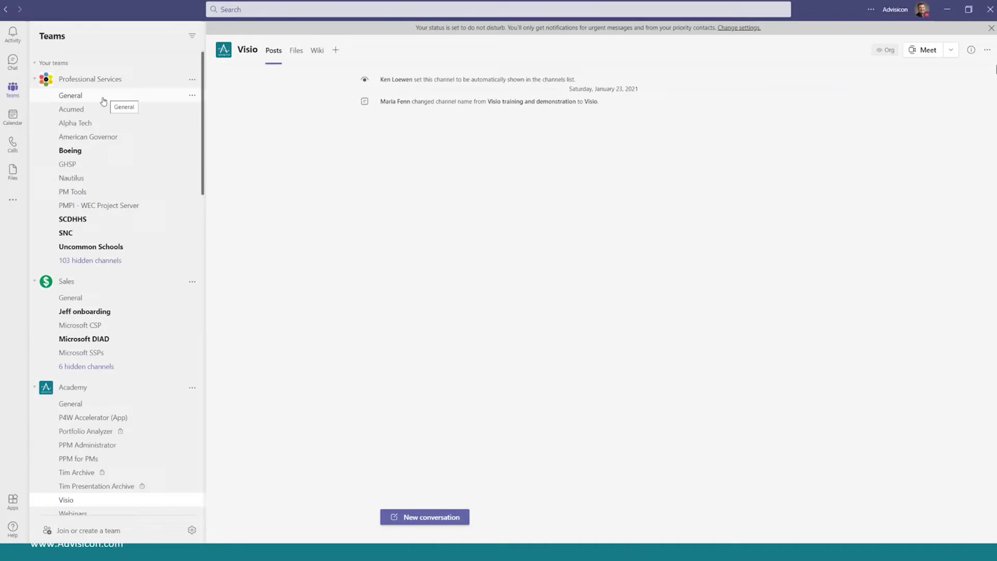
left_click(85, 265)
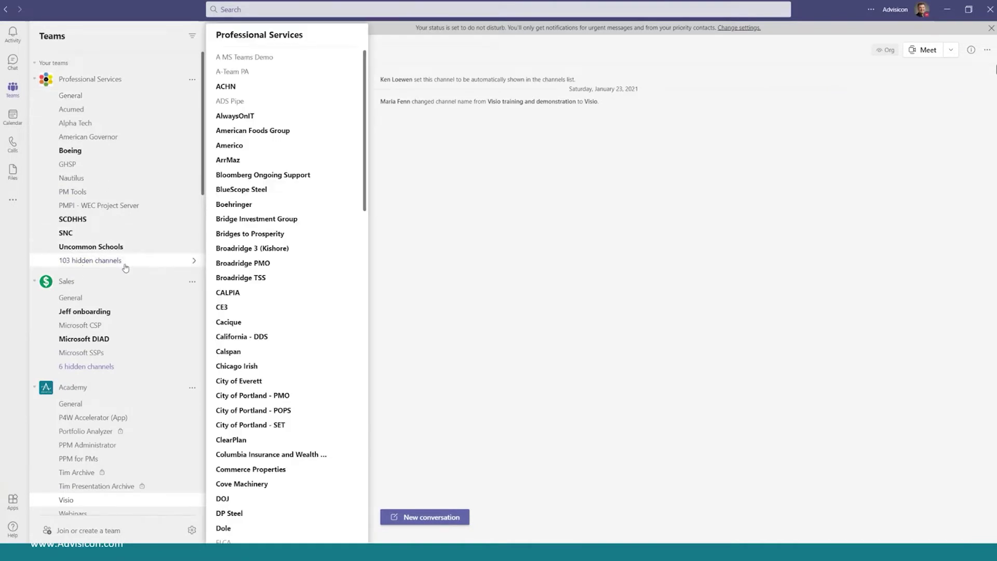
left_click(258, 58)
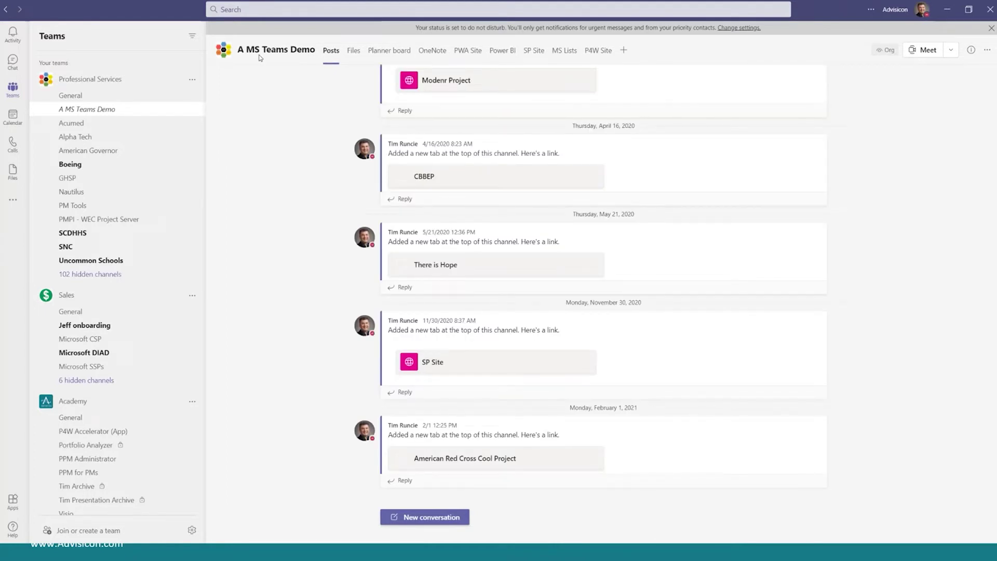
left_click(353, 55)
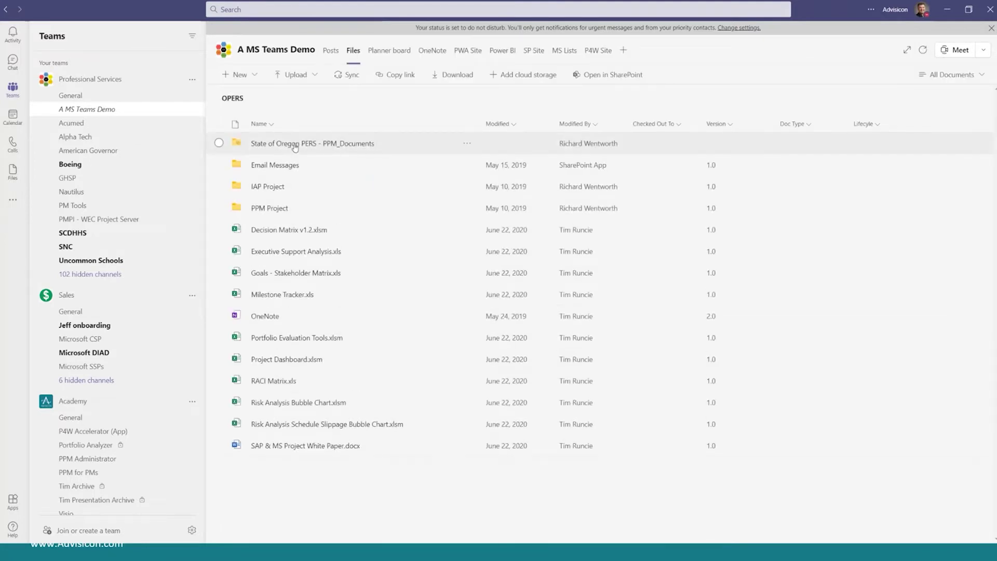
left_click(393, 54)
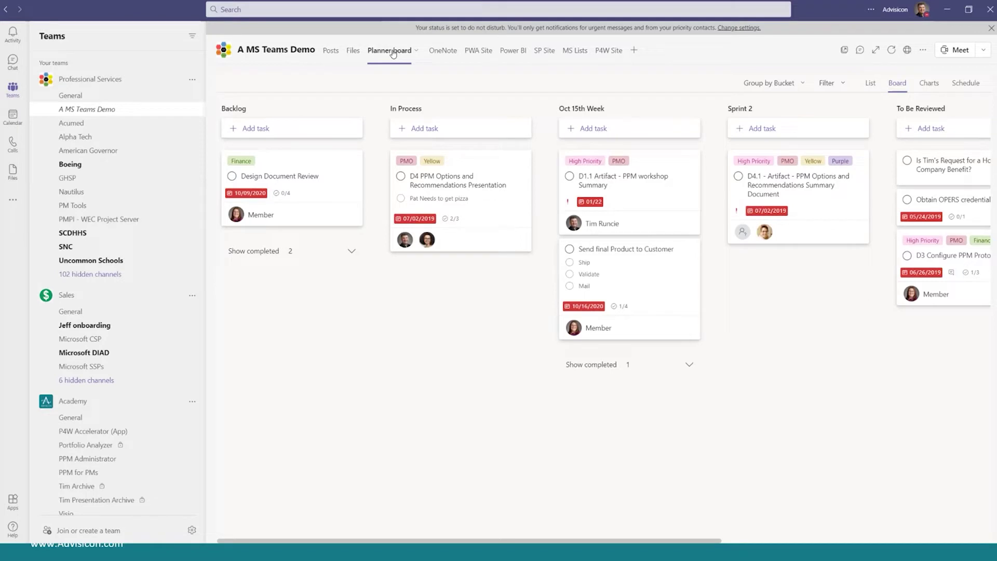
Zoom the P4W Site timeline to weeks, move Plan Key Deliverables a week earlier, check Planning Phase Complete.
left_click(609, 54)
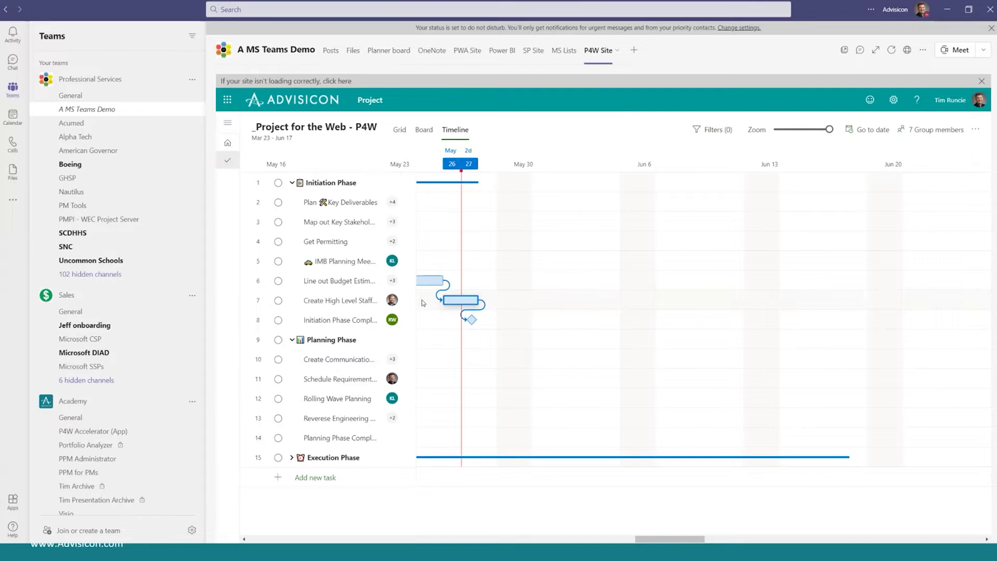
left_click_drag(683, 544, 626, 543)
left_click(791, 130)
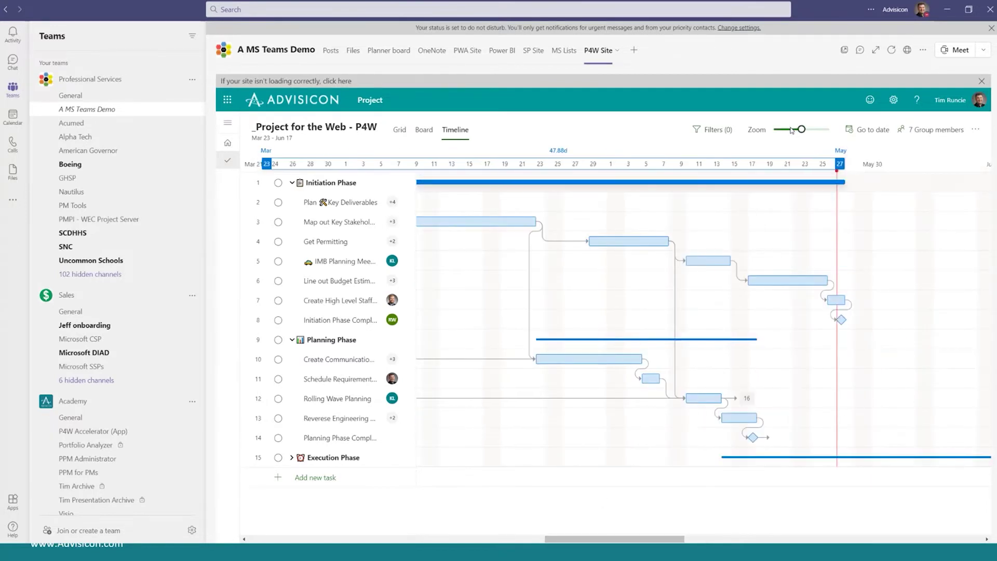
left_click_drag(602, 544, 550, 544)
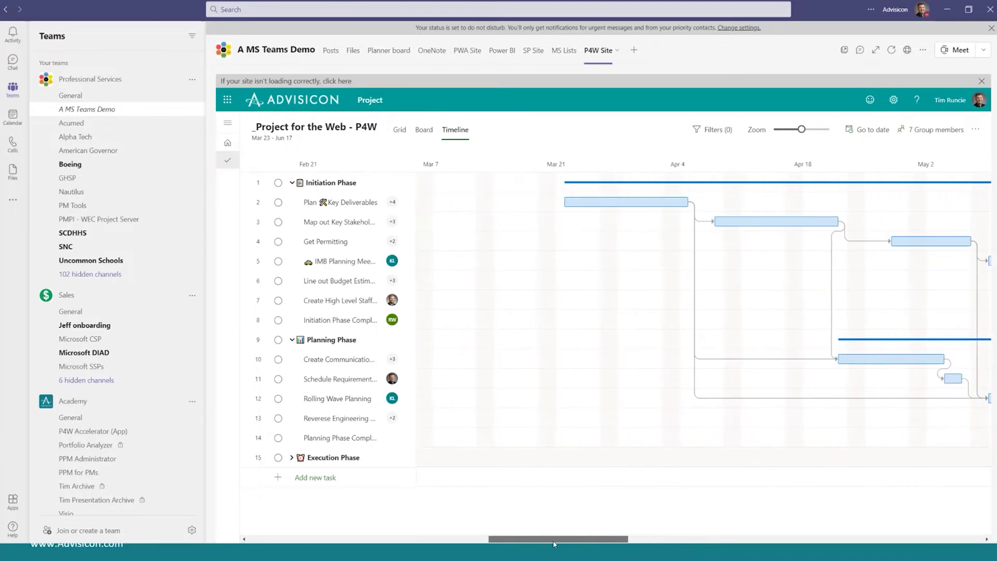
left_click_drag(688, 203, 627, 203)
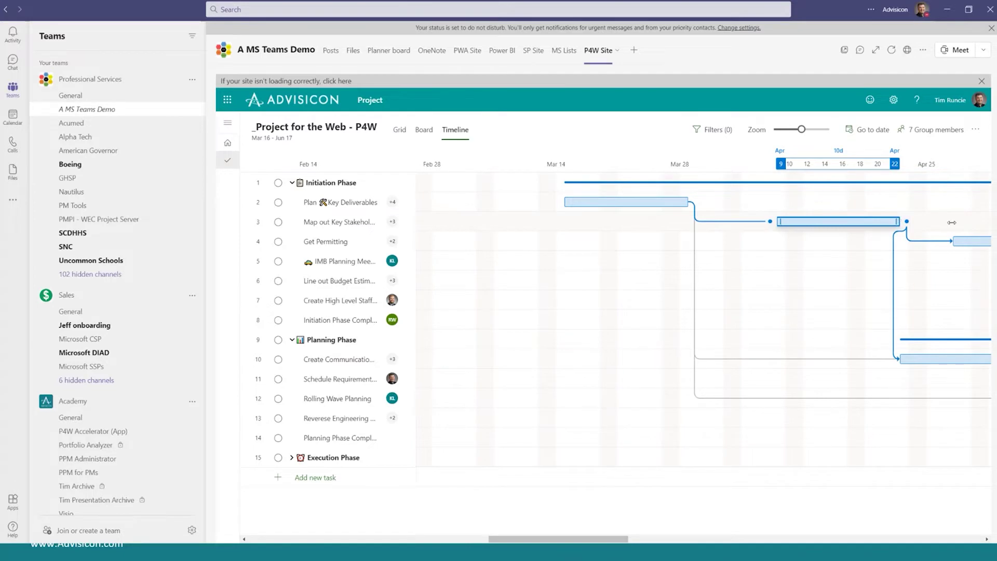
left_click(986, 539)
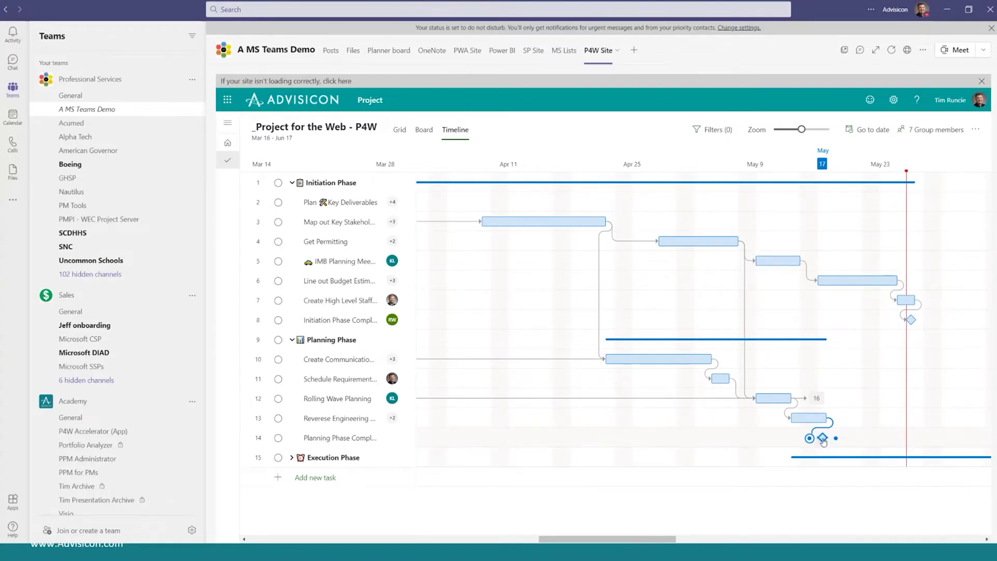
left_click(822, 438)
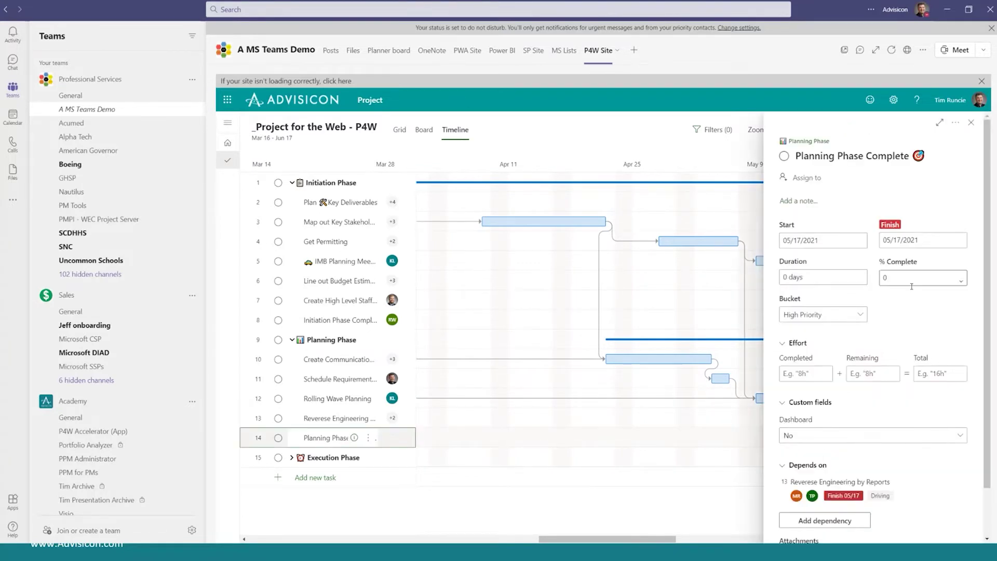
Extend Get Permitting to finish May 18 and review its task details.
left_click(970, 125)
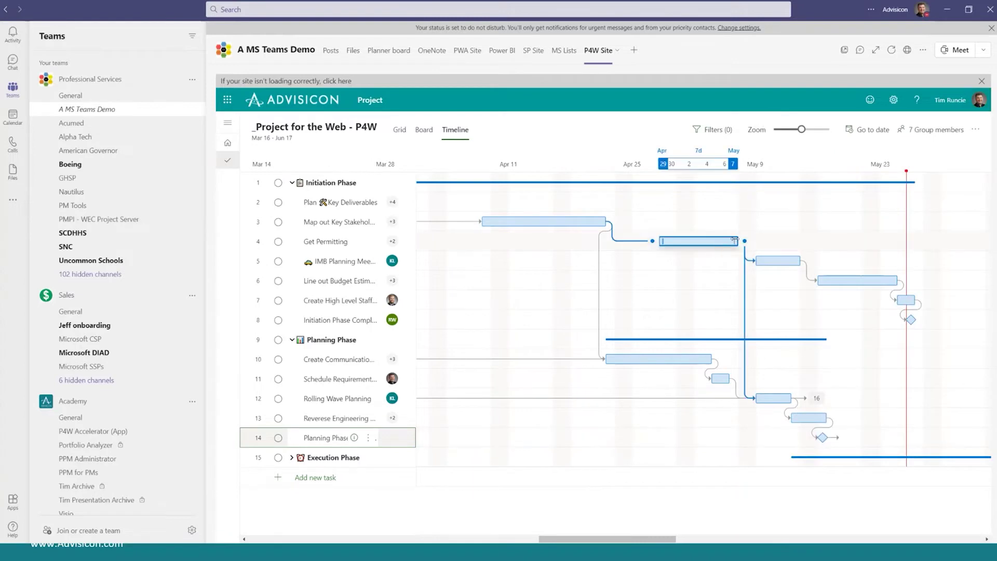
left_click_drag(733, 240, 833, 243)
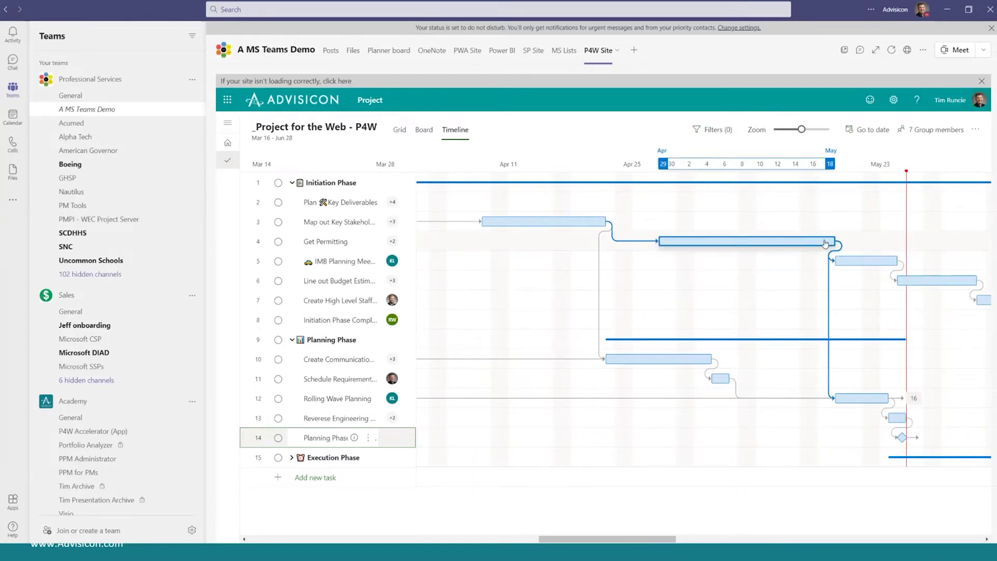
left_click(820, 242)
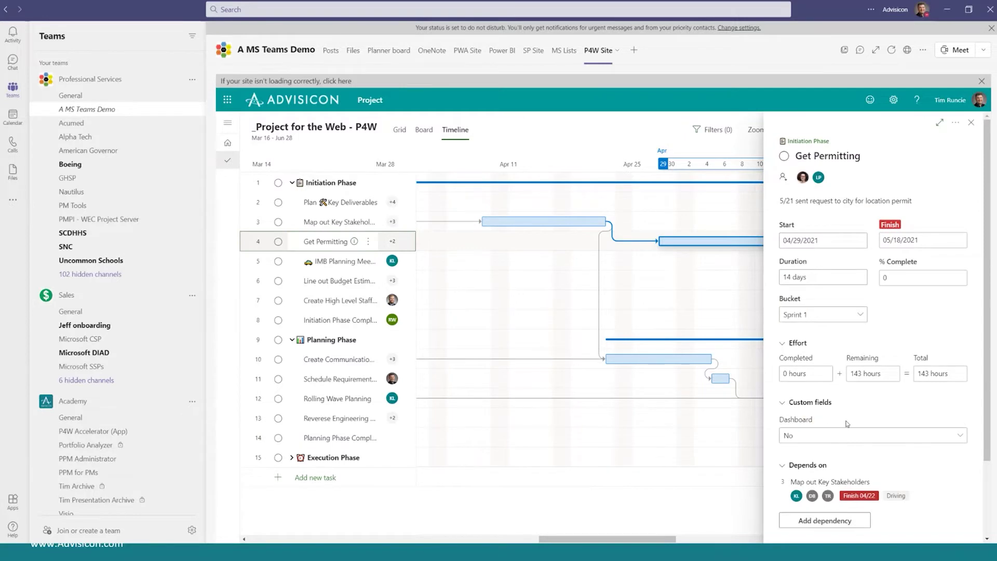
scroll(841, 451, "down", 2)
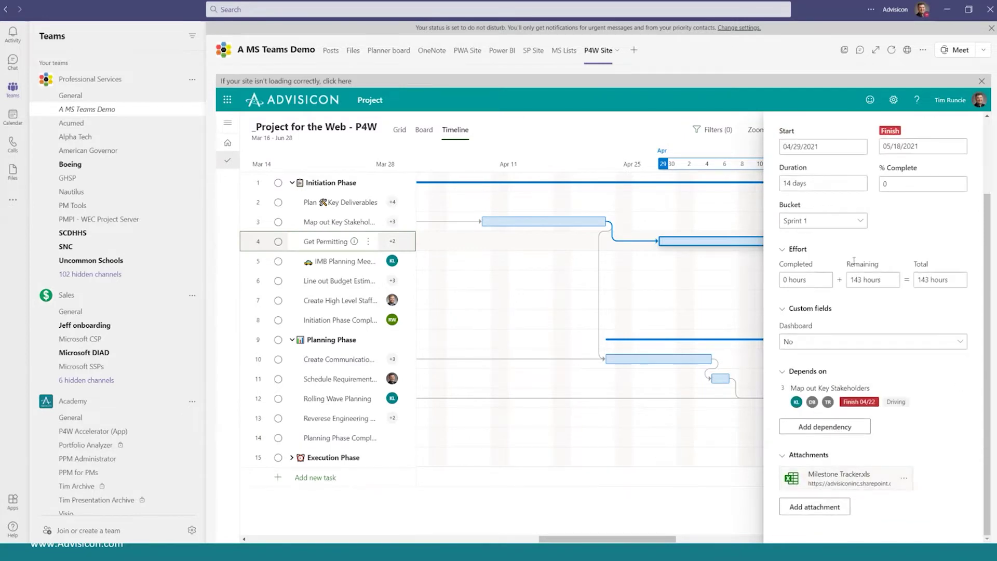
scroll(849, 211, "up", 2)
scroll(850, 211, "up", 1)
Shorten Get Permitting back to finish May 4.
left_click(795, 200)
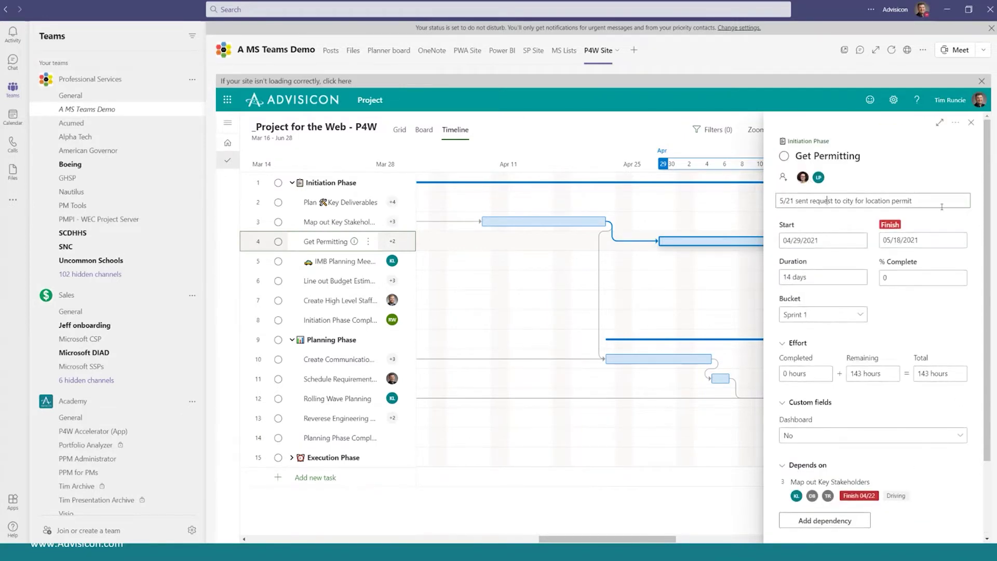
left_click(970, 122)
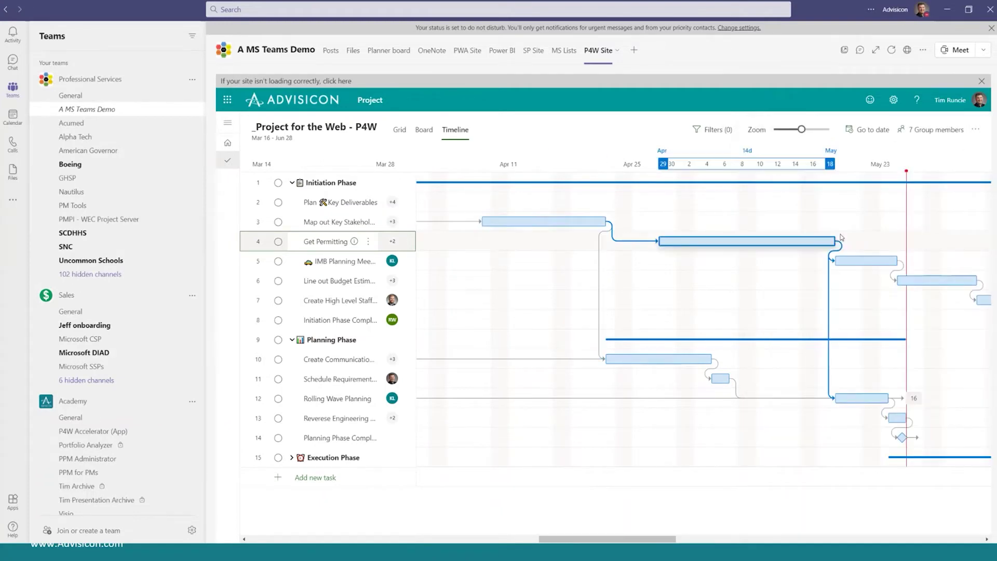
left_click_drag(830, 240, 712, 241)
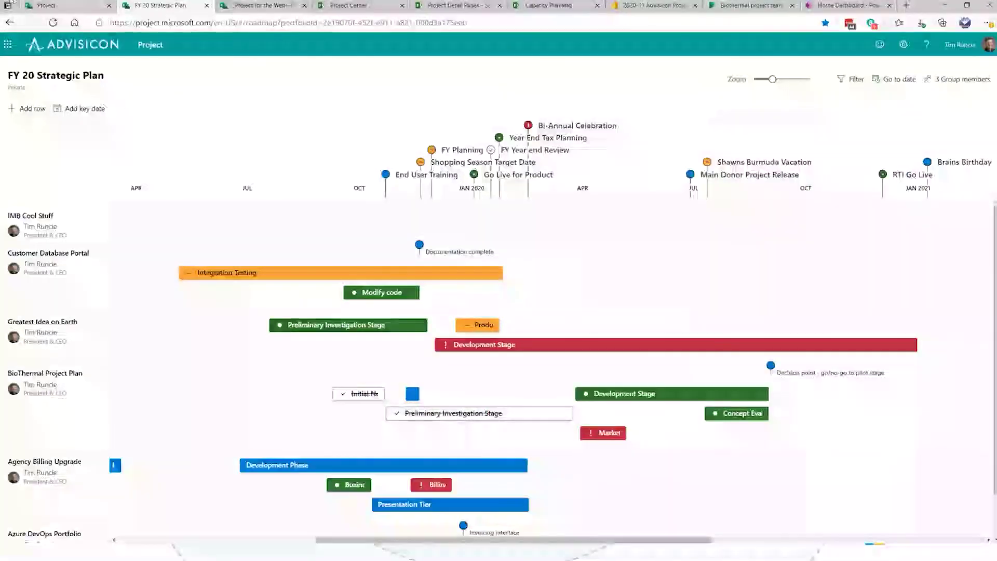
left_click(71, 11)
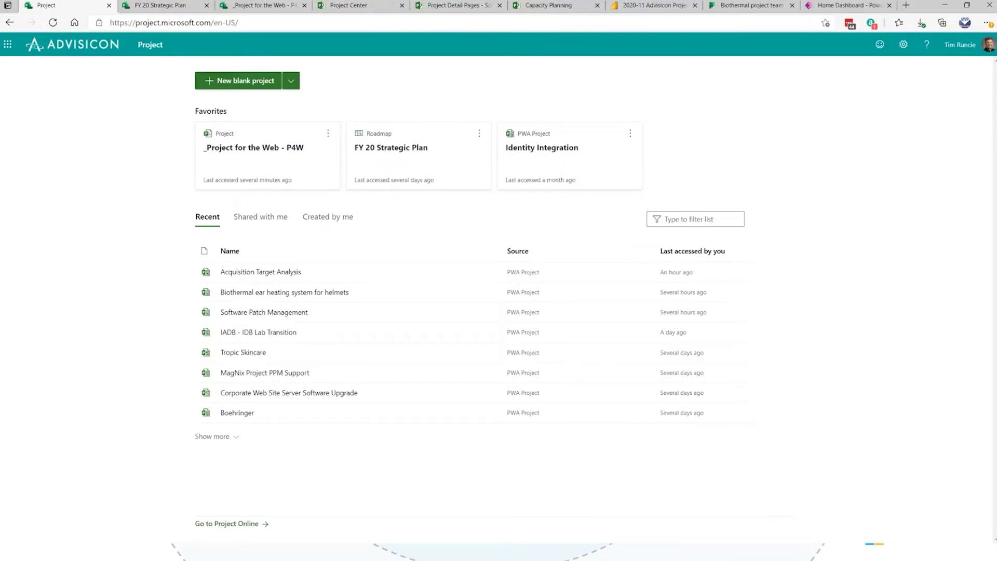
left_click(8, 45)
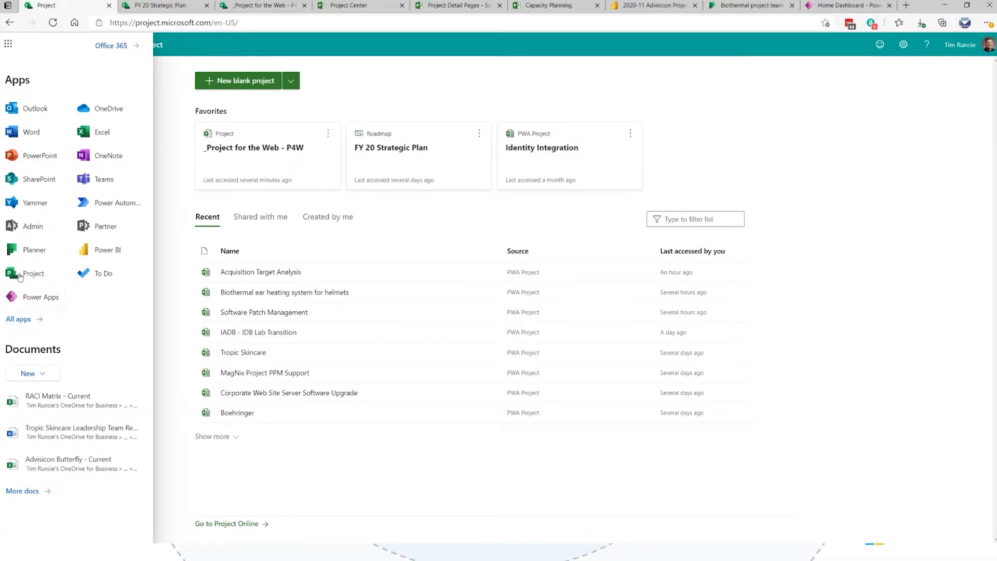
left_click(389, 77)
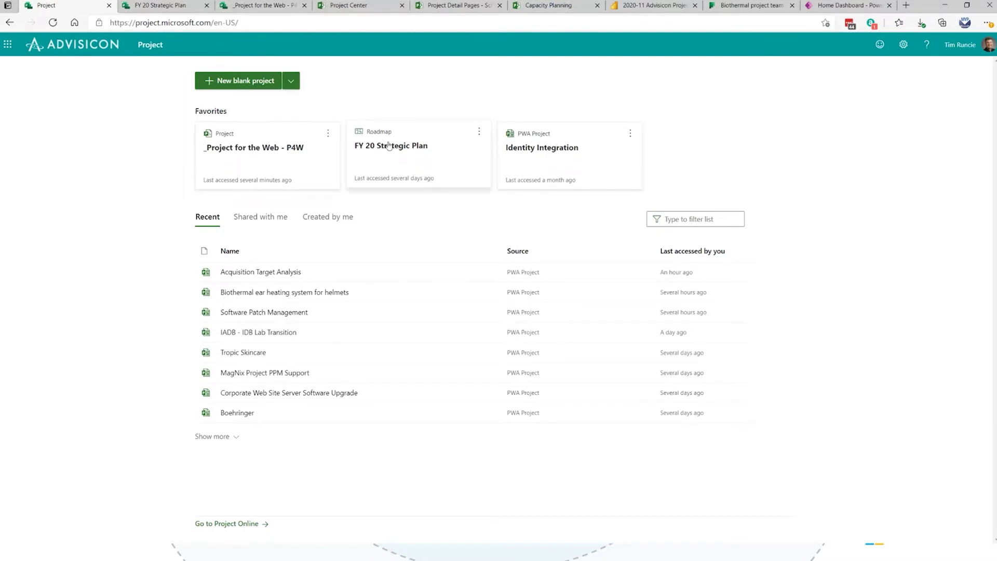
left_click(291, 81)
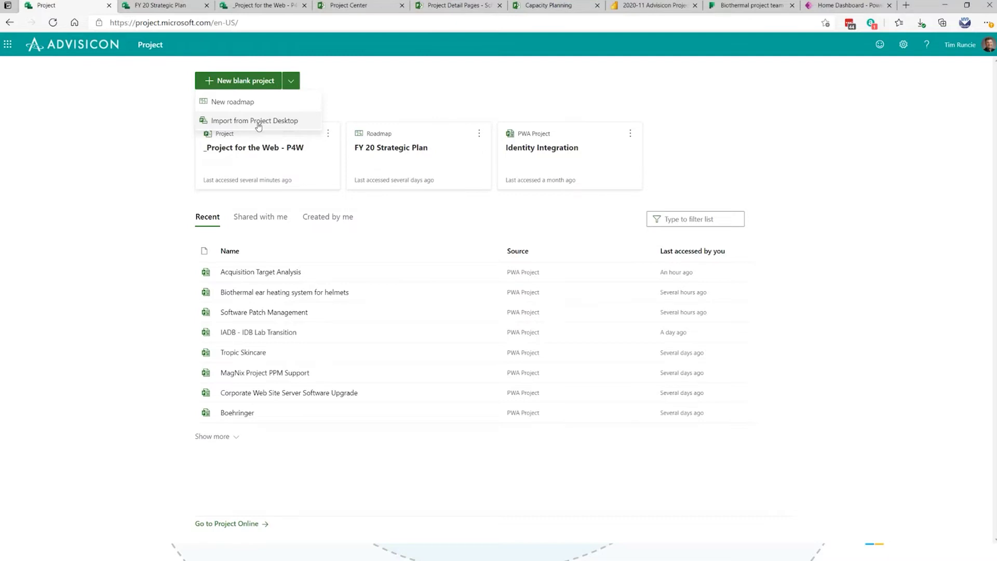
Dismiss the new-project options and return to the FY 20 Strategic Plan roadmap.
left_click(107, 133)
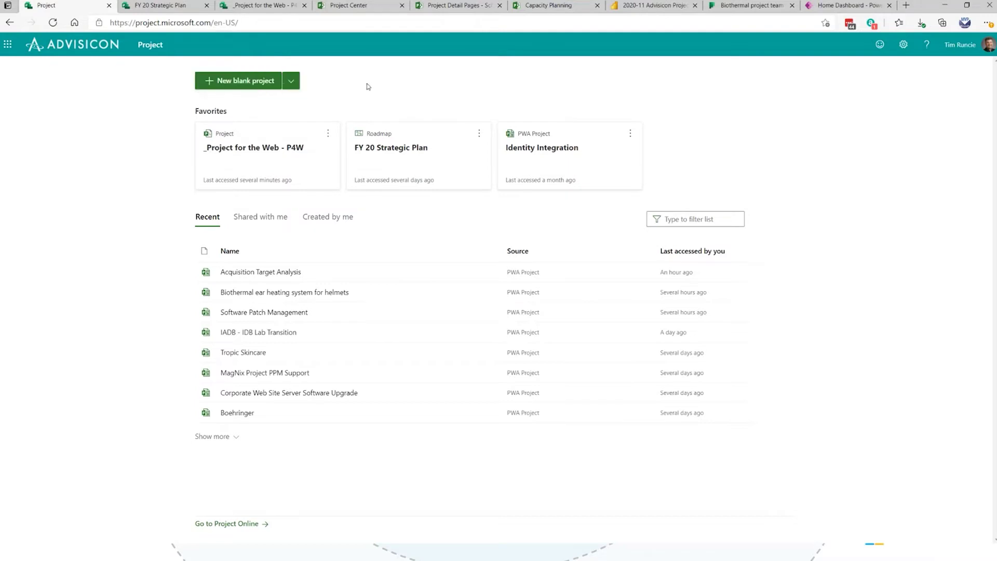
left_click(158, 8)
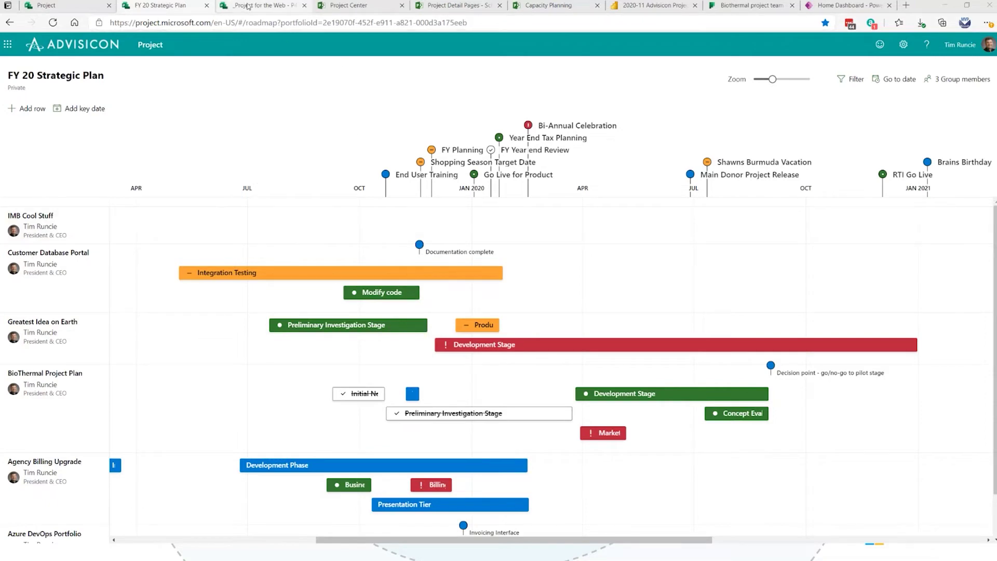
Switch to the P4W task grid, refresh the expired session, and view the Bucket column options.
left_click(262, 10)
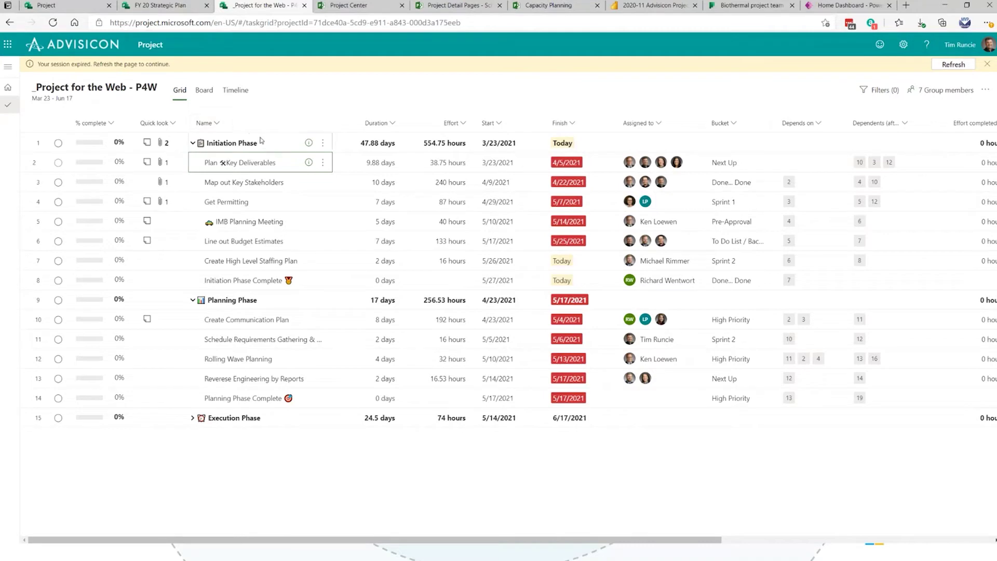
left_click(953, 64)
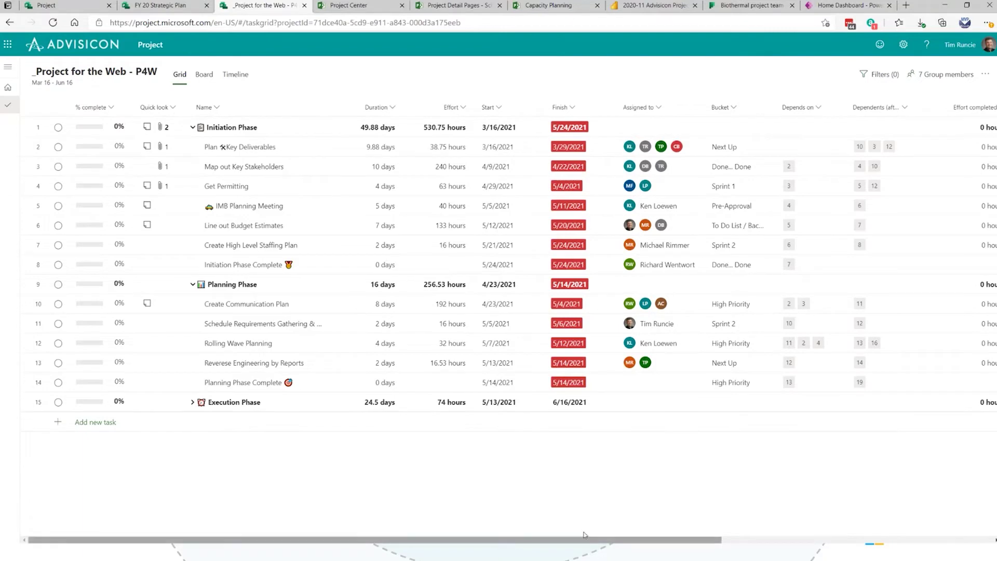
left_click_drag(583, 540, 830, 544)
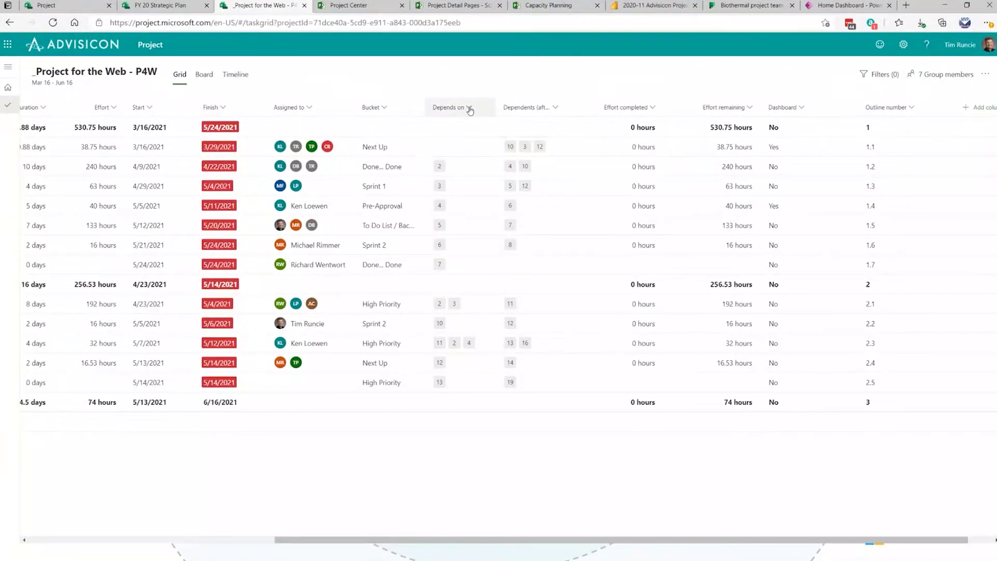
left_click(386, 108)
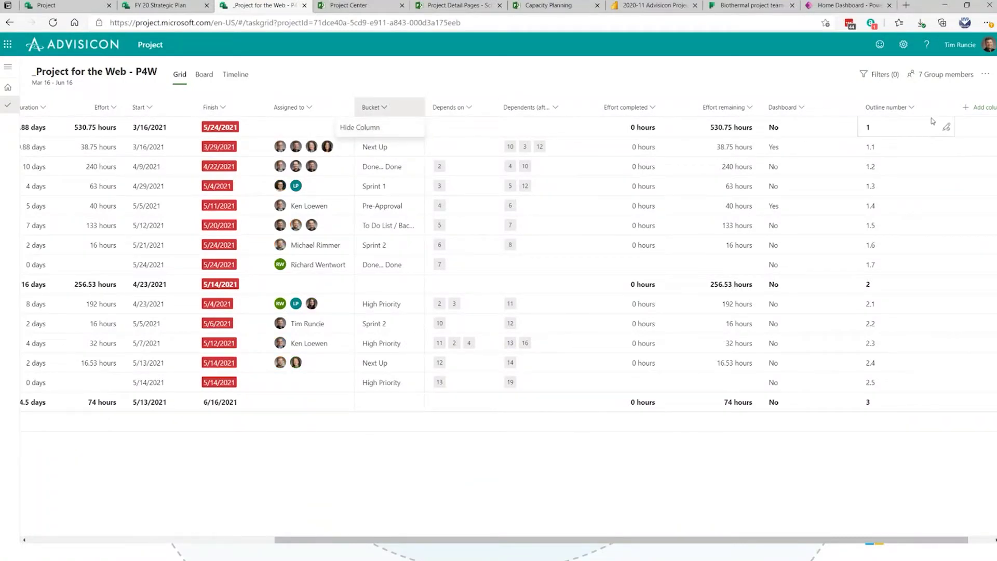
Start a new custom field from Add column and view the field type choices.
left_click(980, 107)
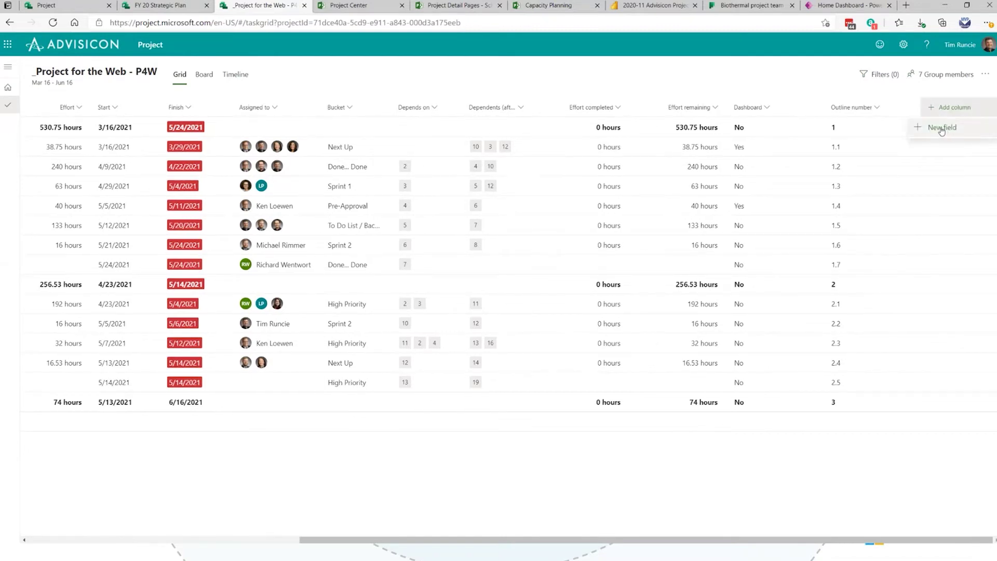
left_click(941, 128)
left_click(593, 283)
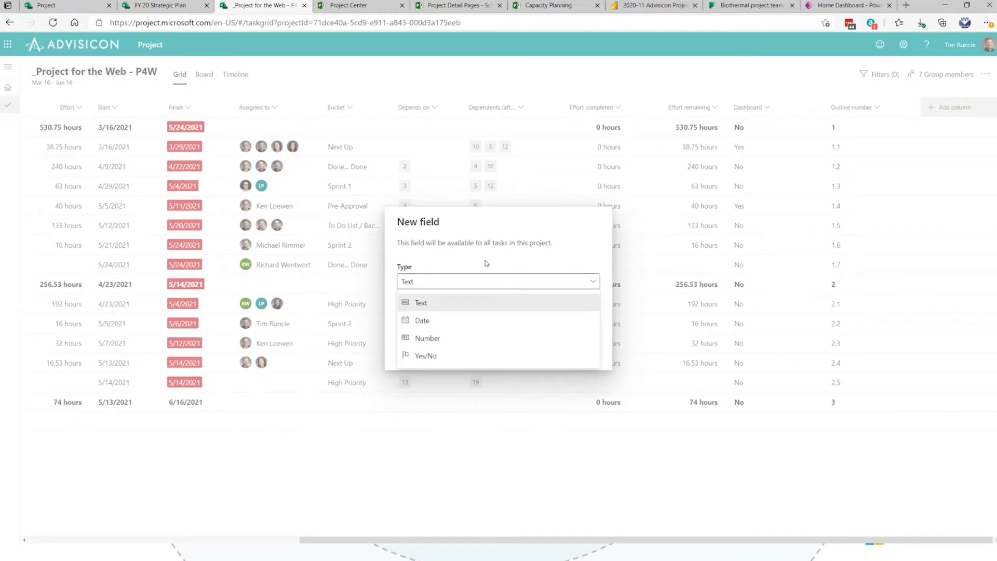
Cancel the new Text field without adding a column and scroll the grid back left.
left_click(494, 219)
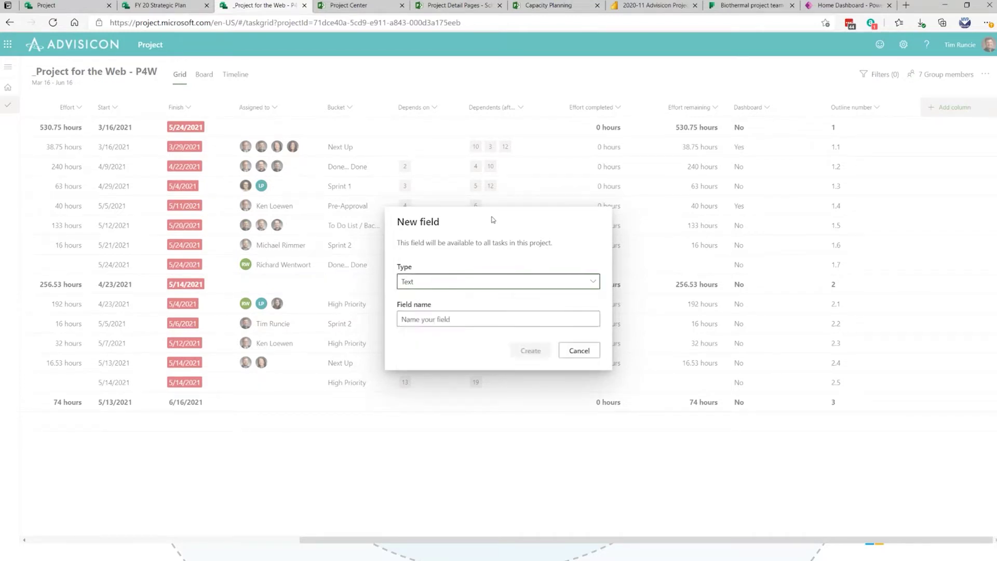
left_click(578, 350)
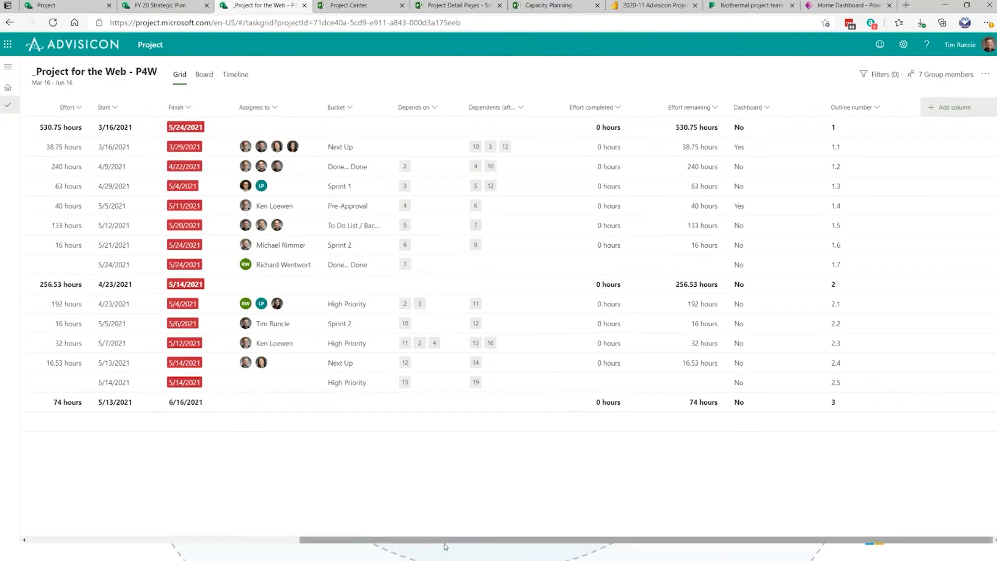
left_click_drag(442, 545, 162, 525)
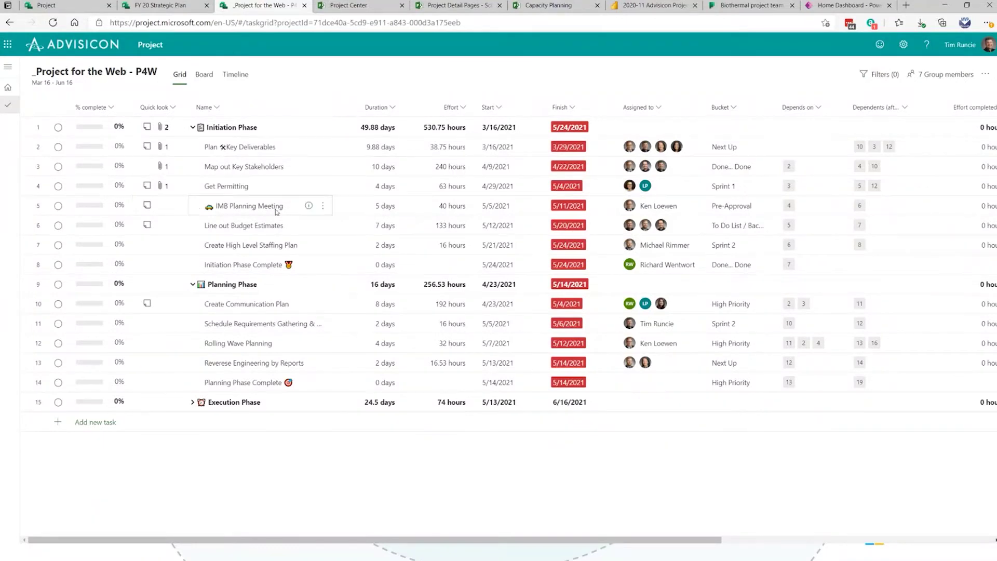
left_click(324, 187)
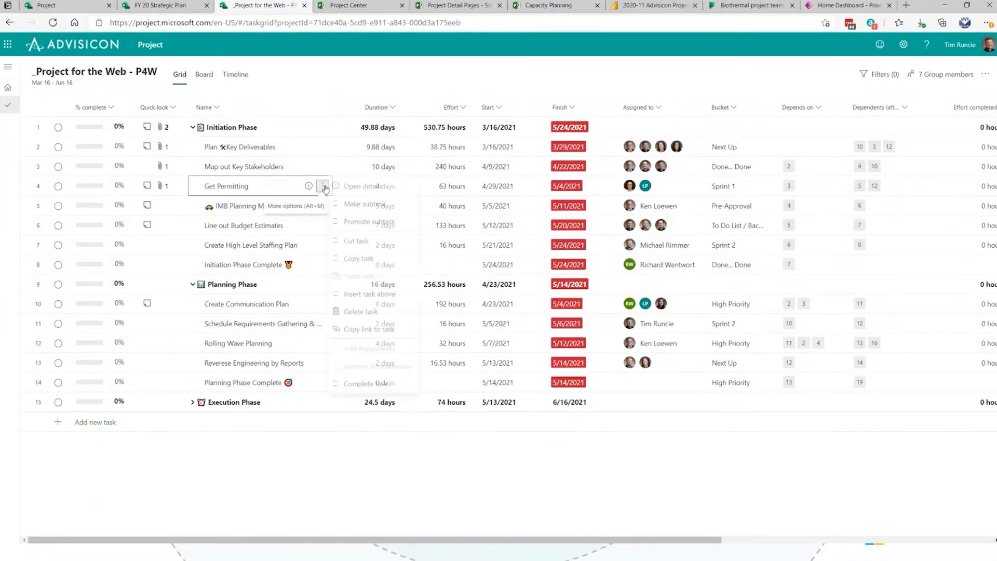
Bring up Get Permitting's details, leave its bucket as Sprint 1, and reach the attachment options.
left_click(376, 187)
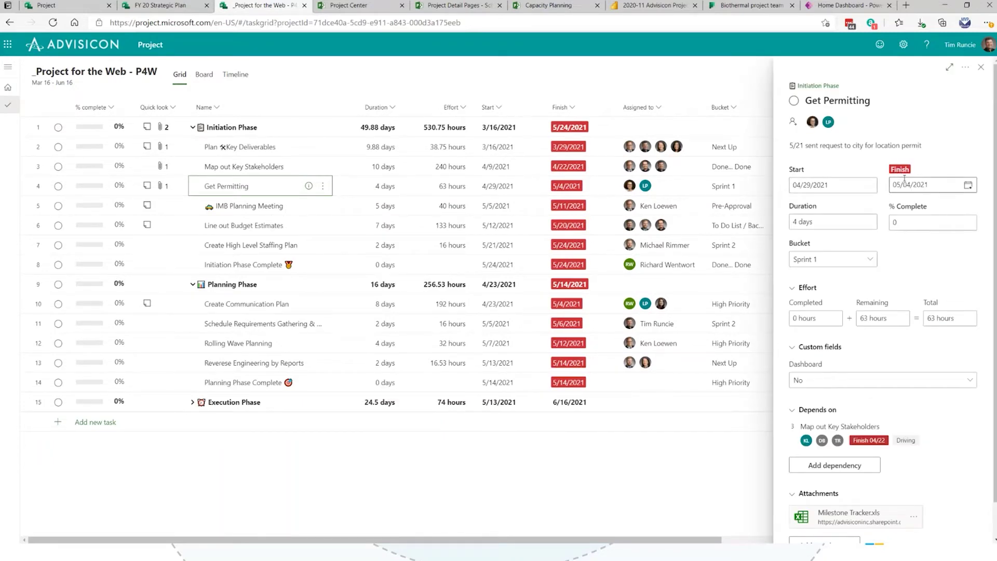
left_click(868, 260)
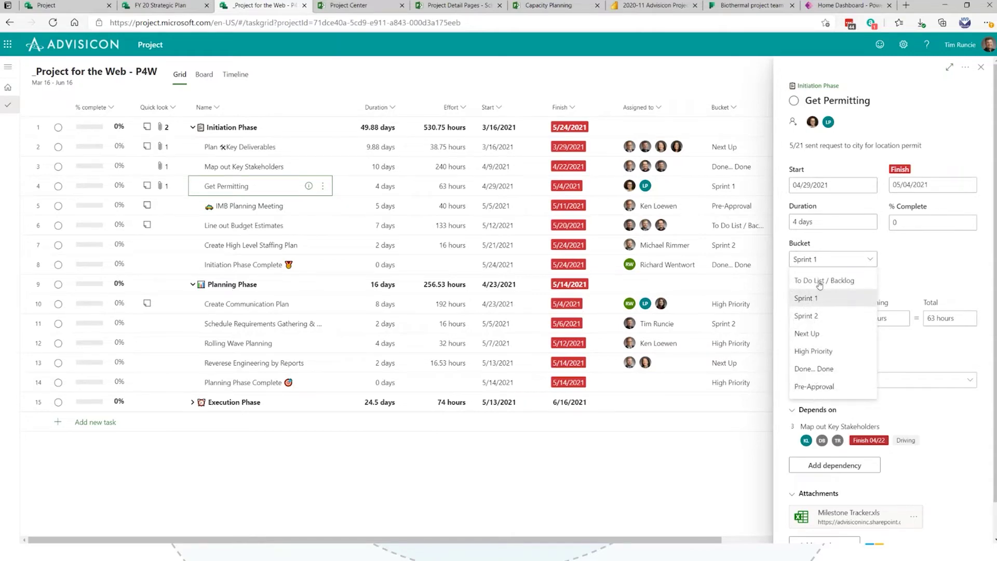
left_click(829, 297)
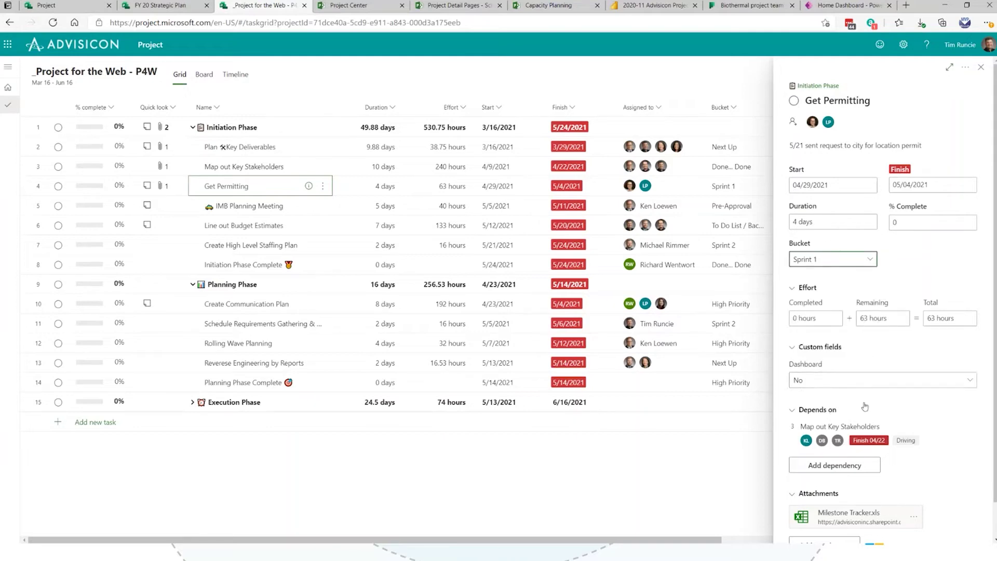
scroll(867, 525, "down", 1)
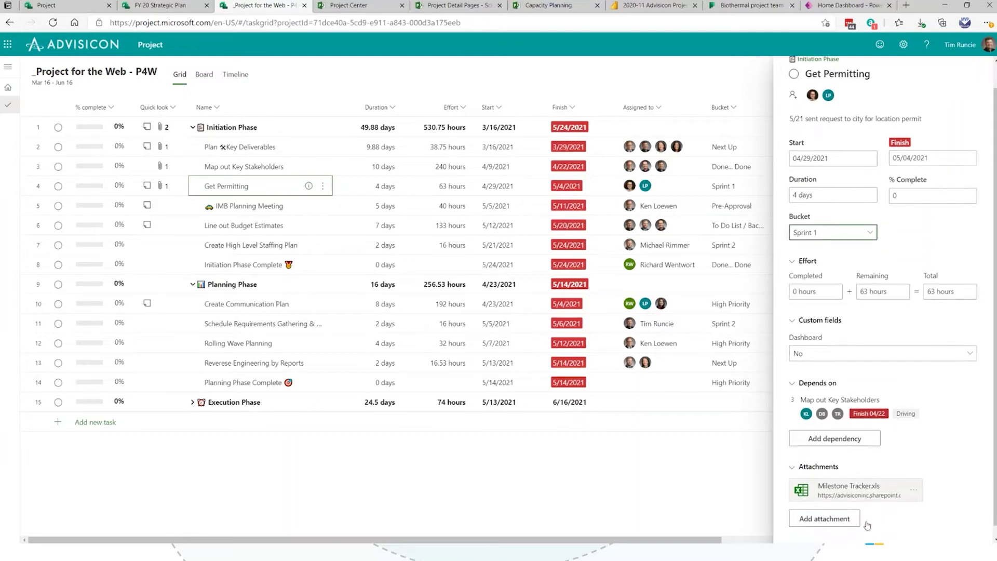
left_click(818, 509)
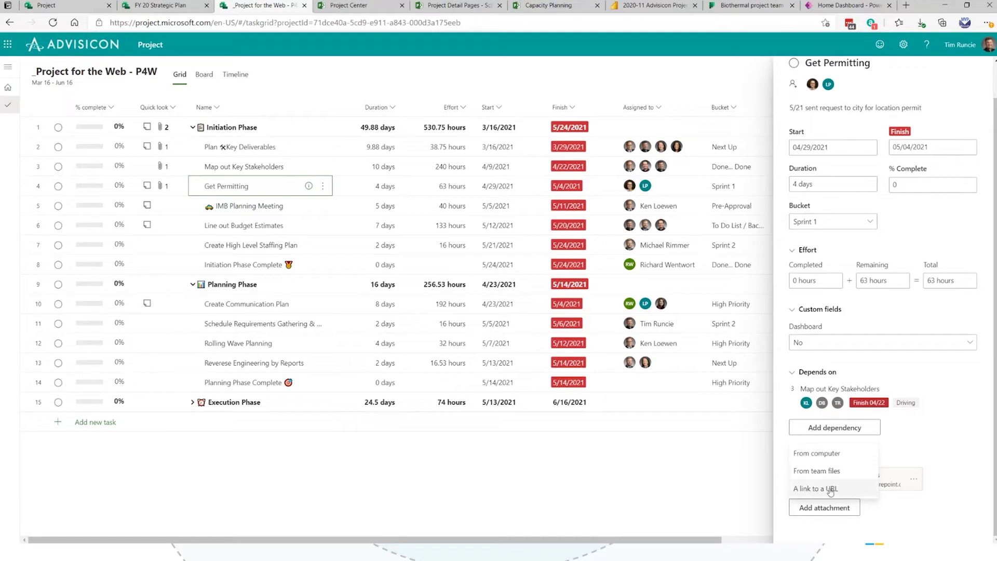
Upload Milestone Tracker.xls from PM Tools to Get Permitting, then inspect the duplicate attachment's options.
left_click(829, 454)
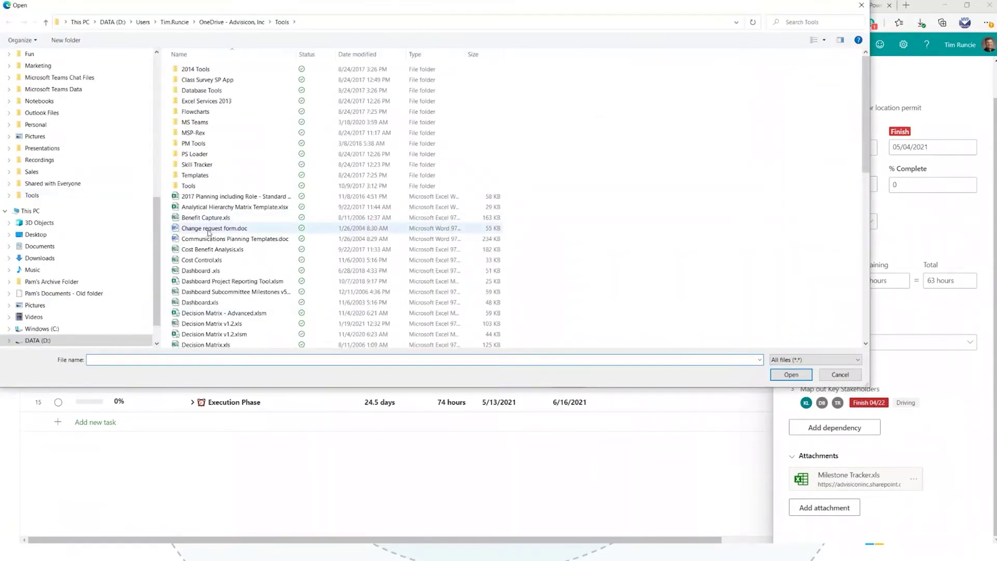
double_click(177, 144)
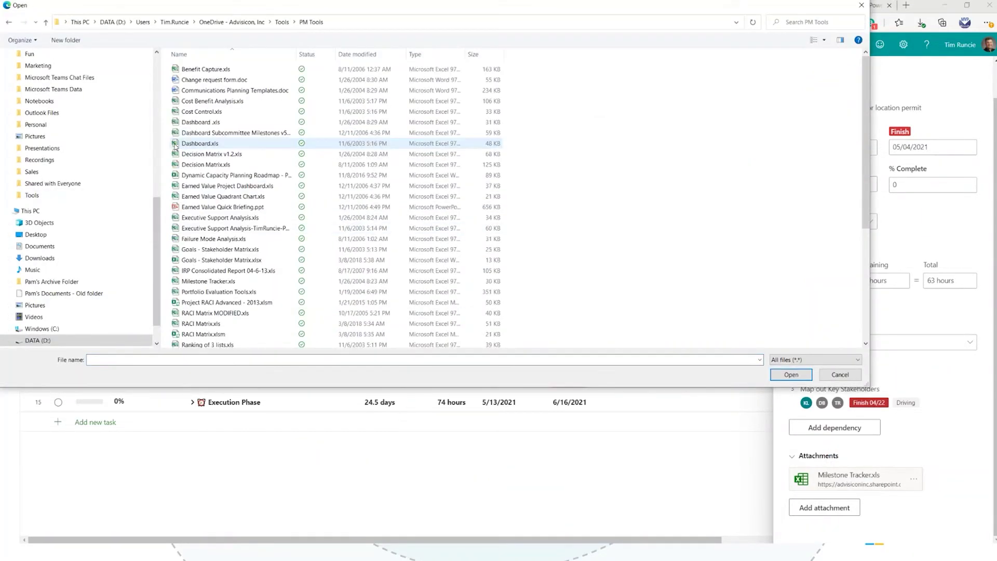
scroll(258, 185, "down", 2)
left_click(177, 227)
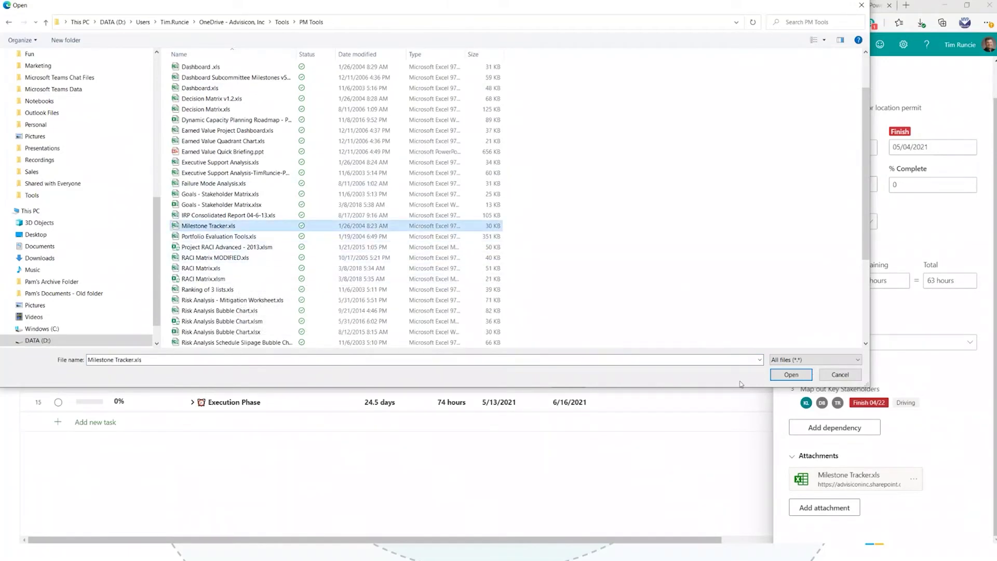
left_click(791, 375)
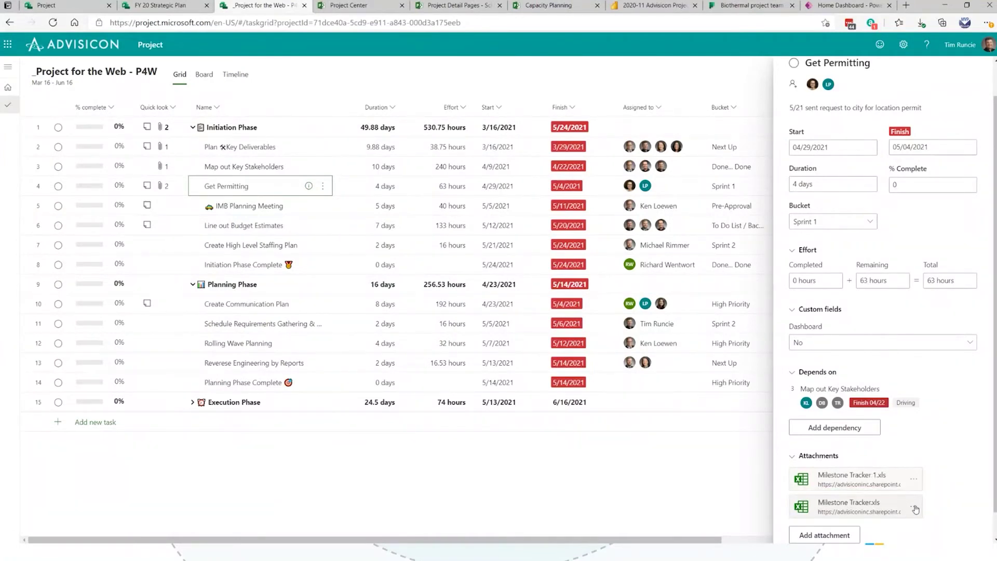
left_click(912, 506)
Remove the duplicate Milestone Tracker attachment and attach Cost Control.xls to Get Permitting.
left_click(855, 493)
left_click(826, 513)
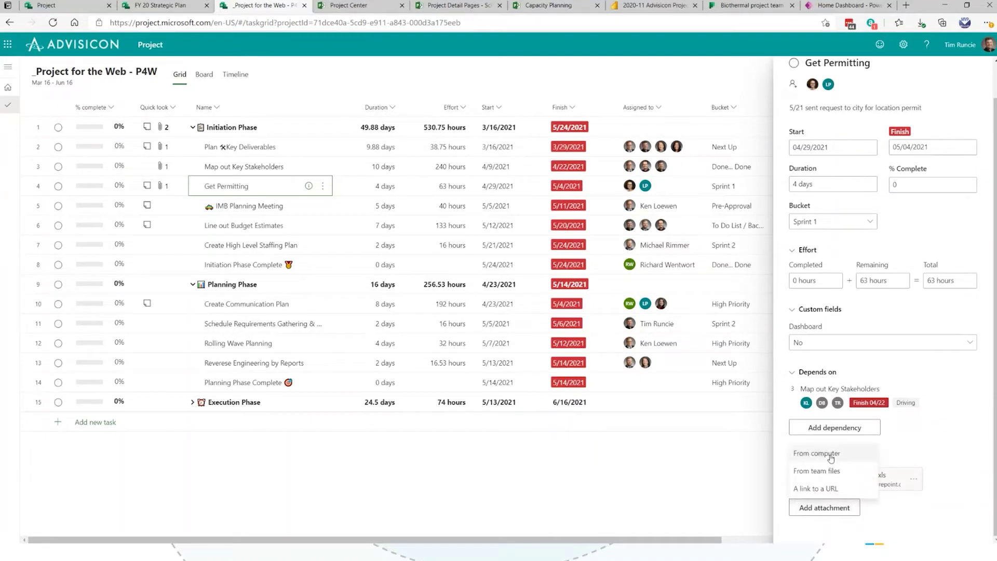
left_click(831, 456)
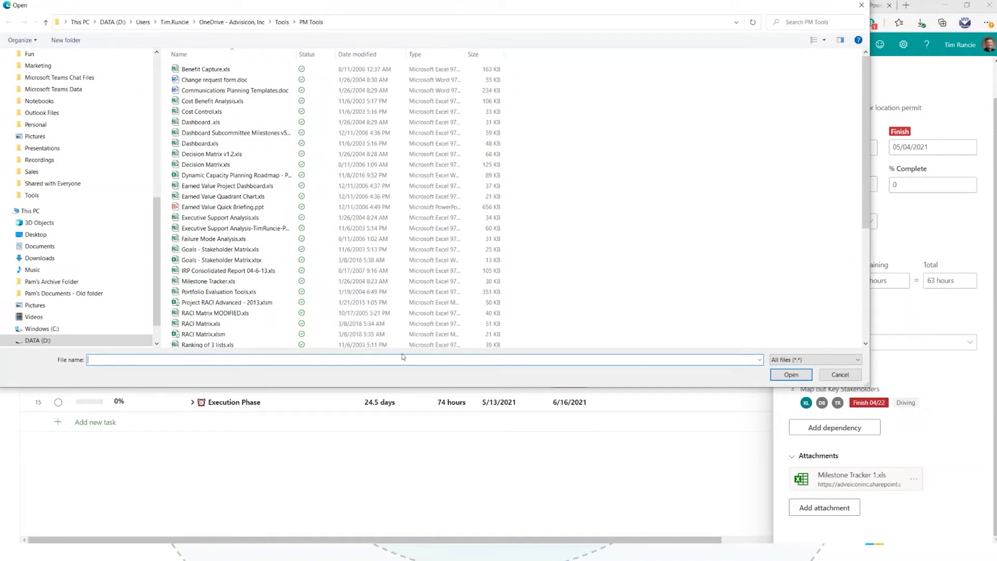
left_click(195, 112)
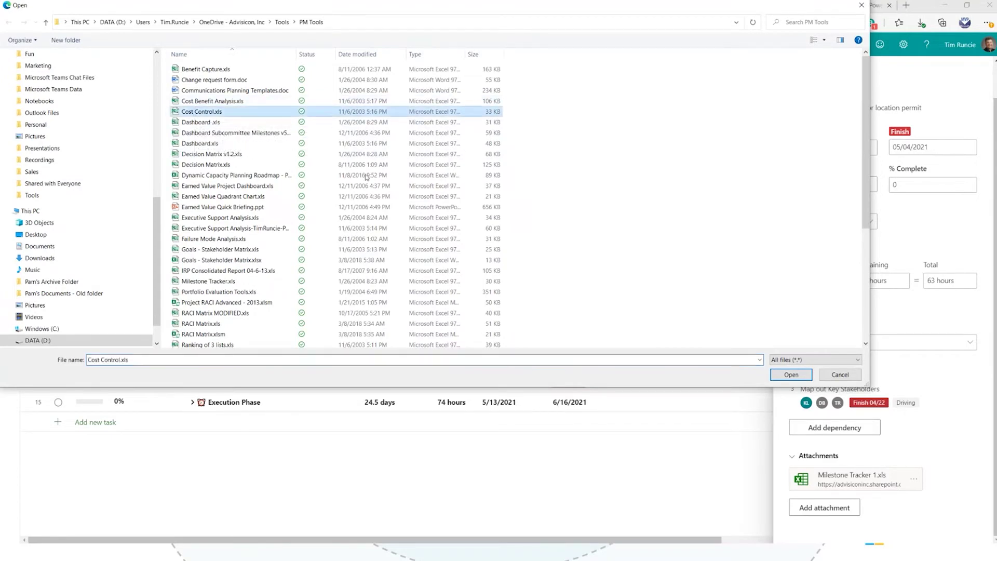
left_click(790, 374)
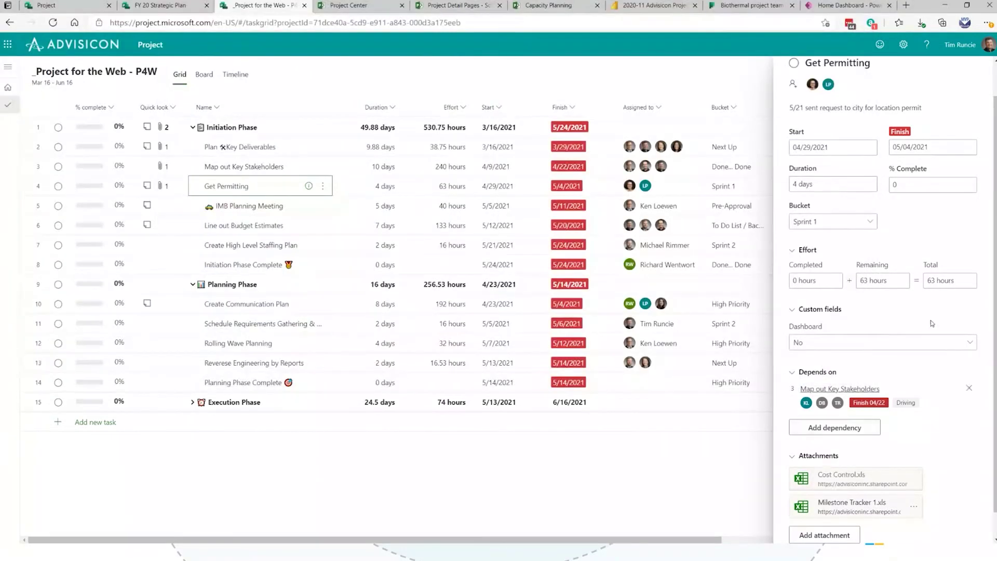
Close the Get Permitting details to return to the full task grid.
left_click(894, 109)
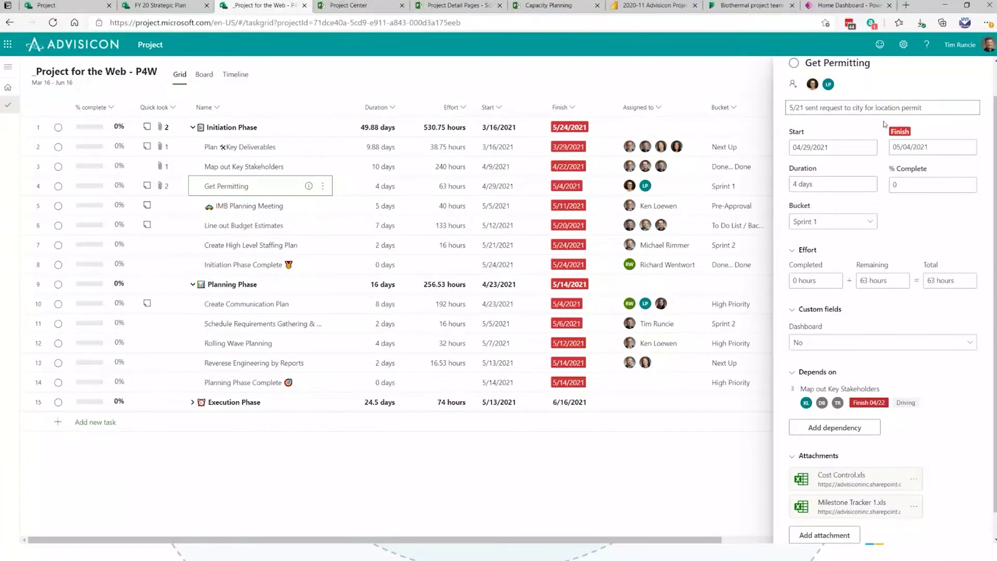
scroll(824, 187, "up", 1)
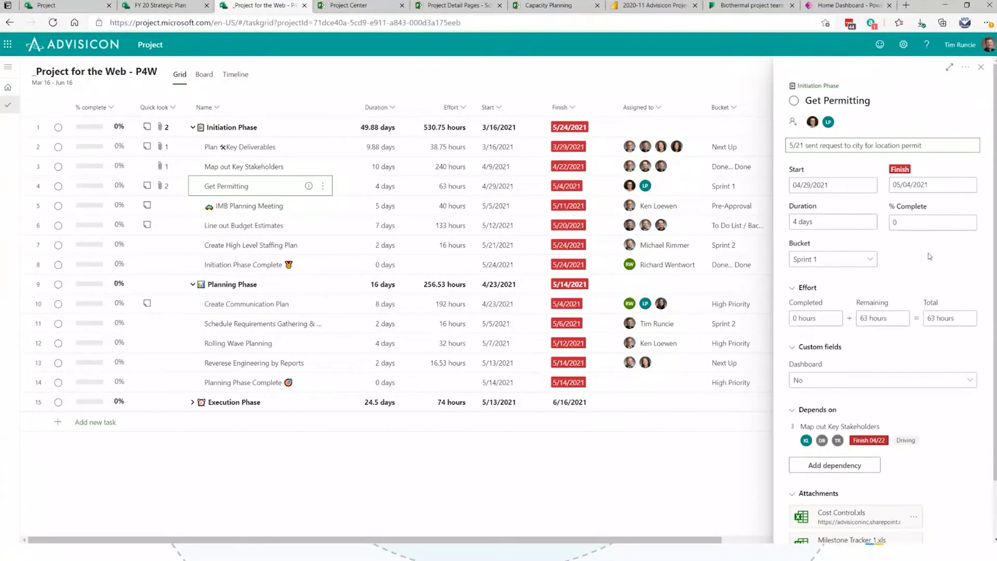
left_click(980, 67)
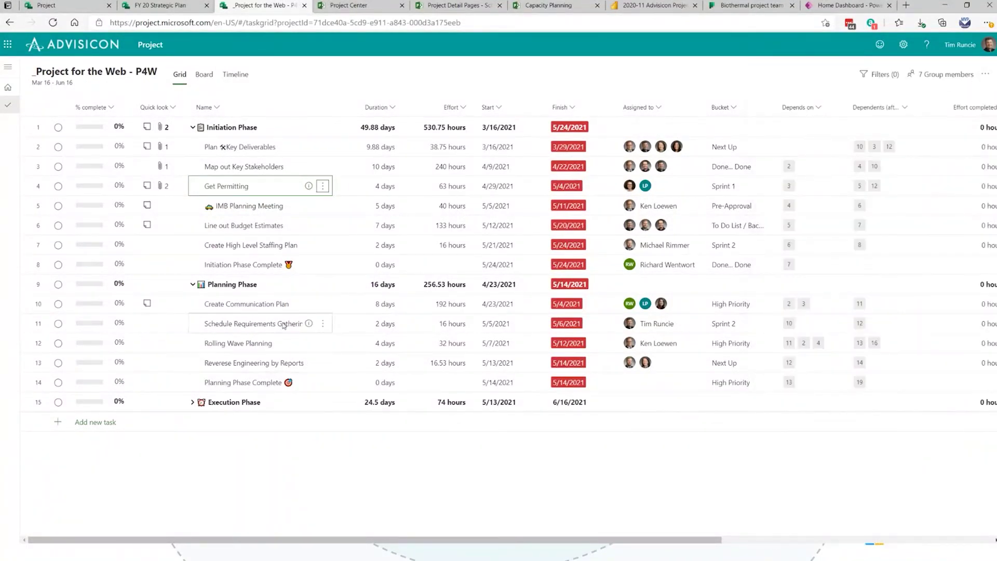
Show the P4W tasks on the Board and scroll right to the last buckets to add a bucket.
left_click(203, 76)
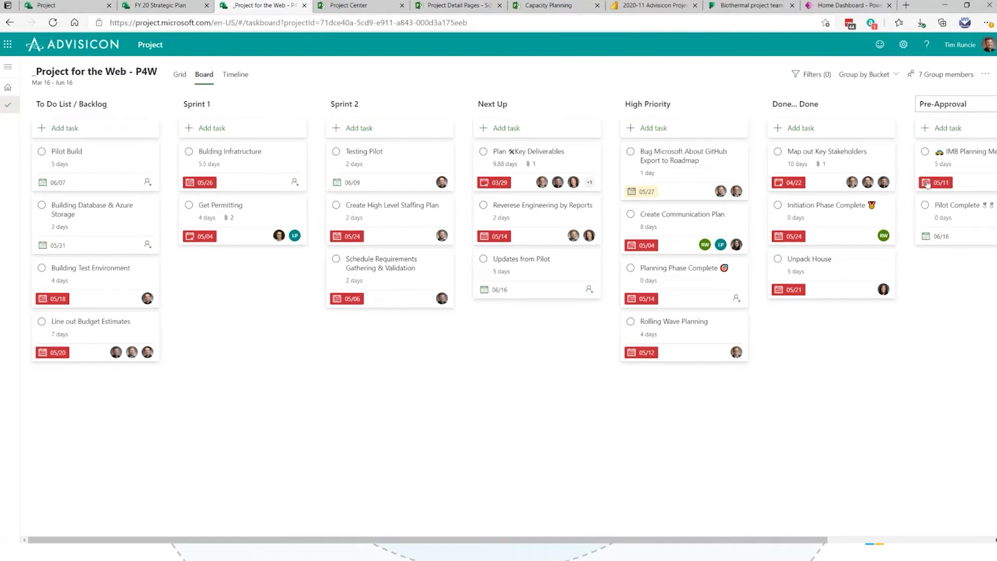
left_click_drag(633, 539, 786, 536)
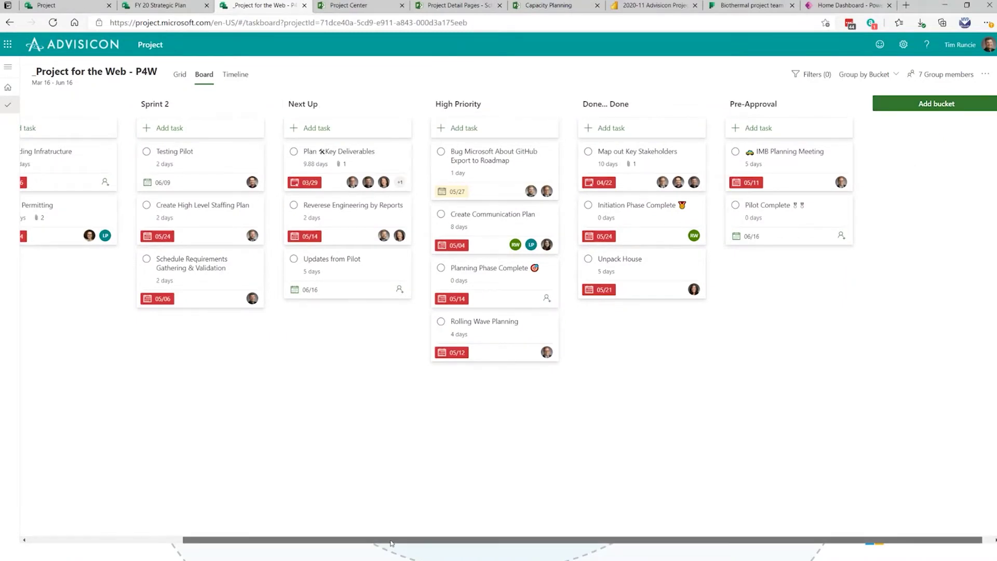
mouse_move(390, 543)
left_mouse_down()
mouse_move(238, 532)
mouse_move(402, 540)
left_mouse_up()
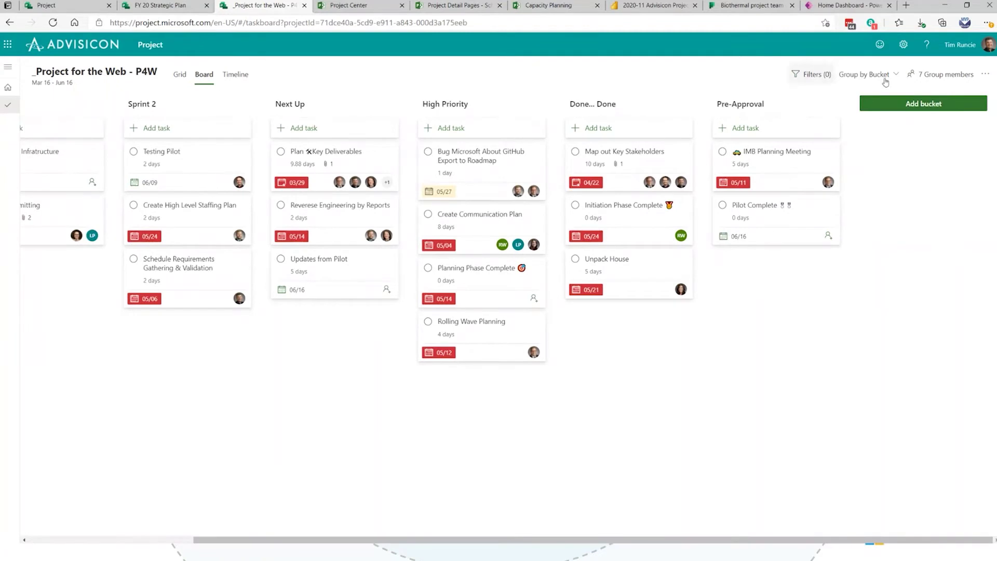
left_click(919, 104)
Add a Low Priority bucket before High Priority holding the GitHub bug and Planning Phase Complete cards.
type("Low Priority")
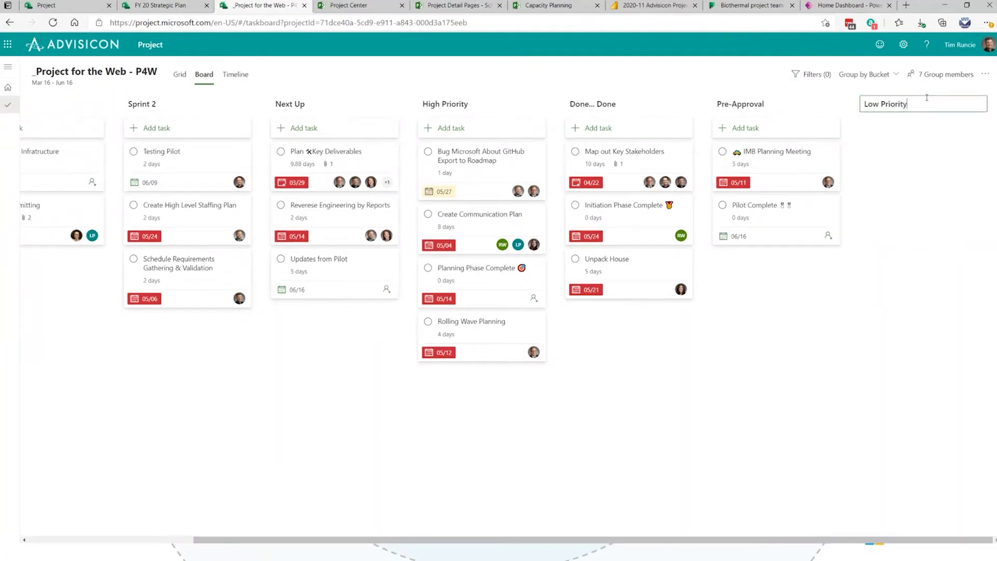
key("Return")
left_click_drag(930, 104, 490, 114)
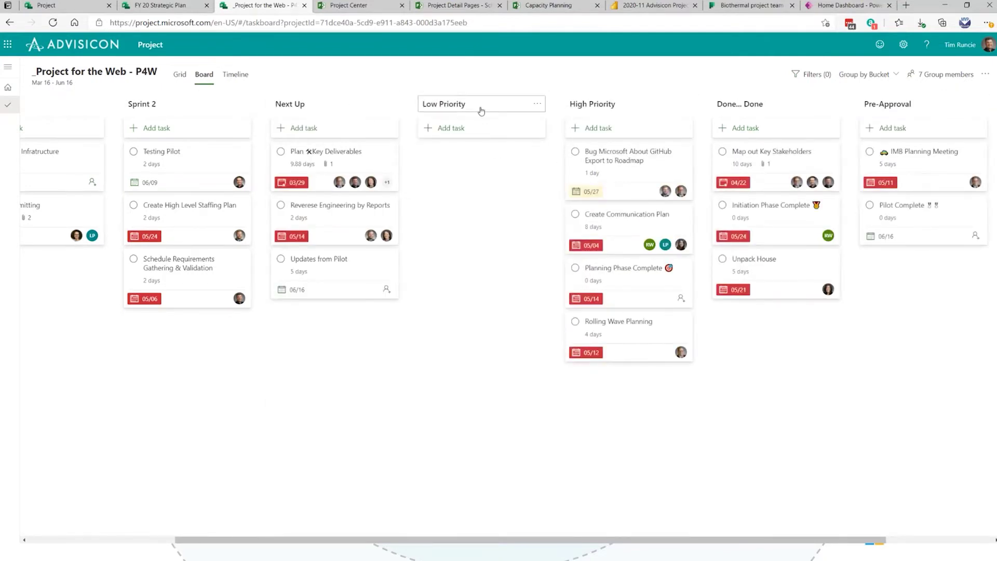
left_click_drag(646, 165, 477, 156)
left_click_drag(643, 206, 497, 215)
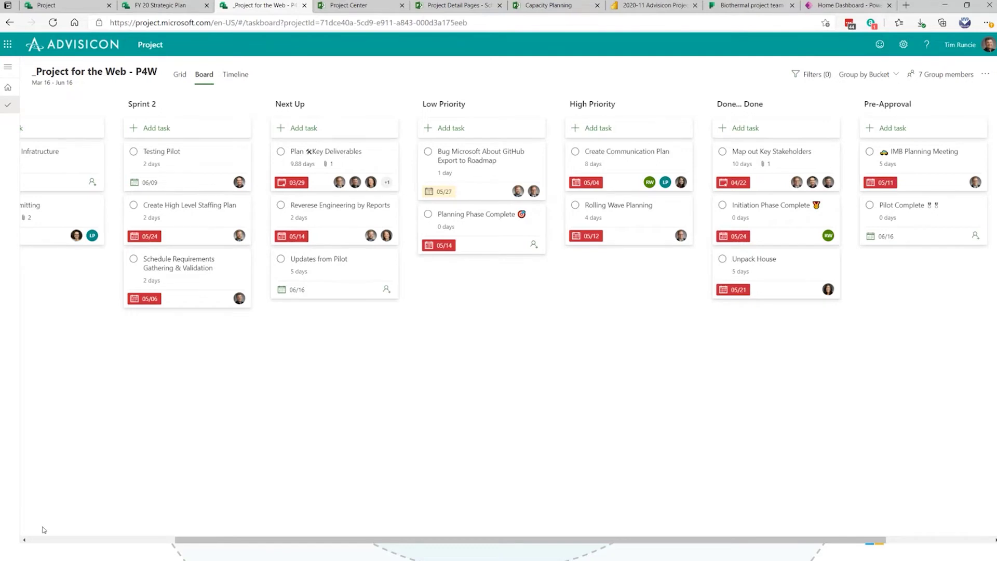
scroll(95, 249, "left", 5)
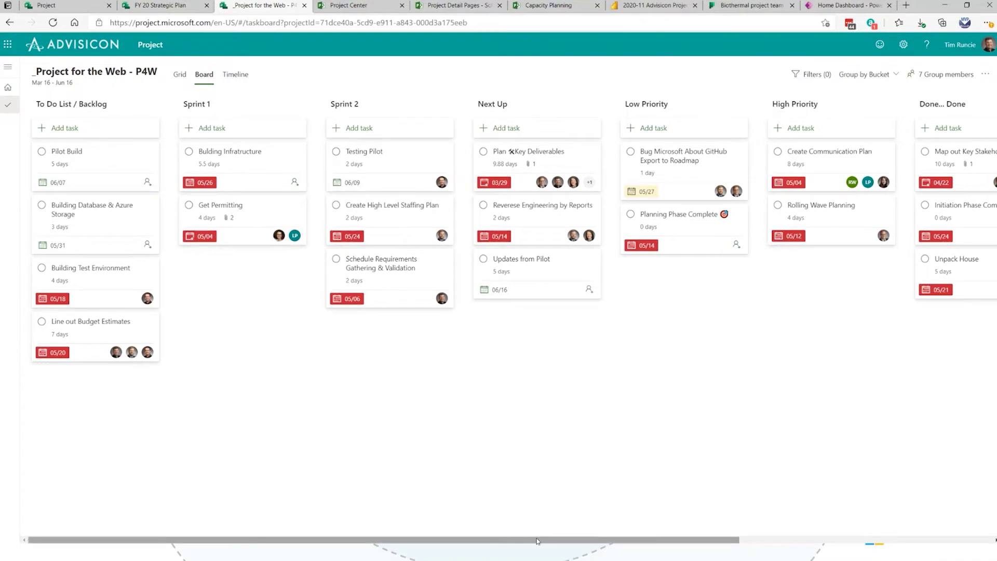
scroll(536, 540, "right", 5)
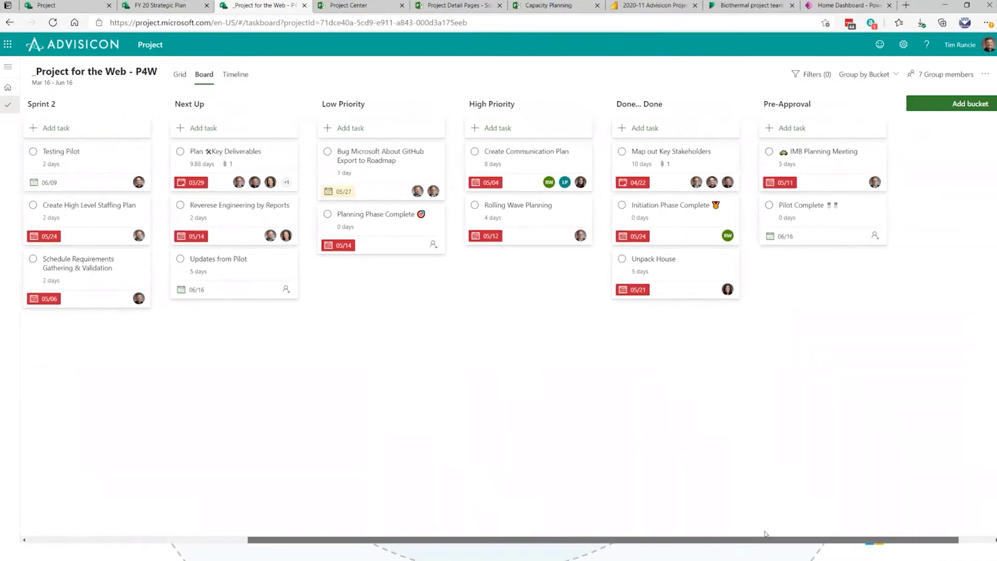
scroll(534, 538, "left", 4)
scroll(532, 533, "left", 3)
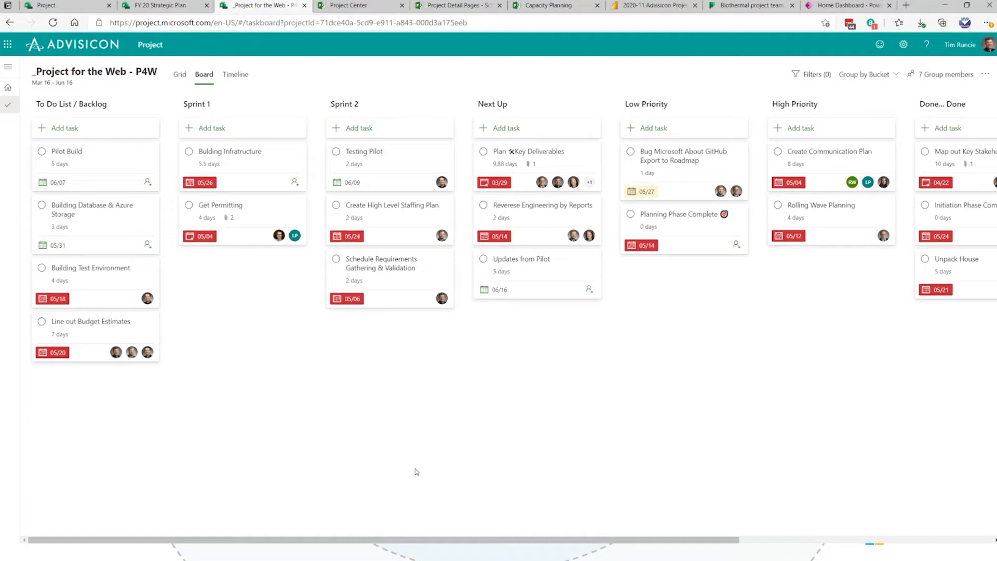
left_click(235, 74)
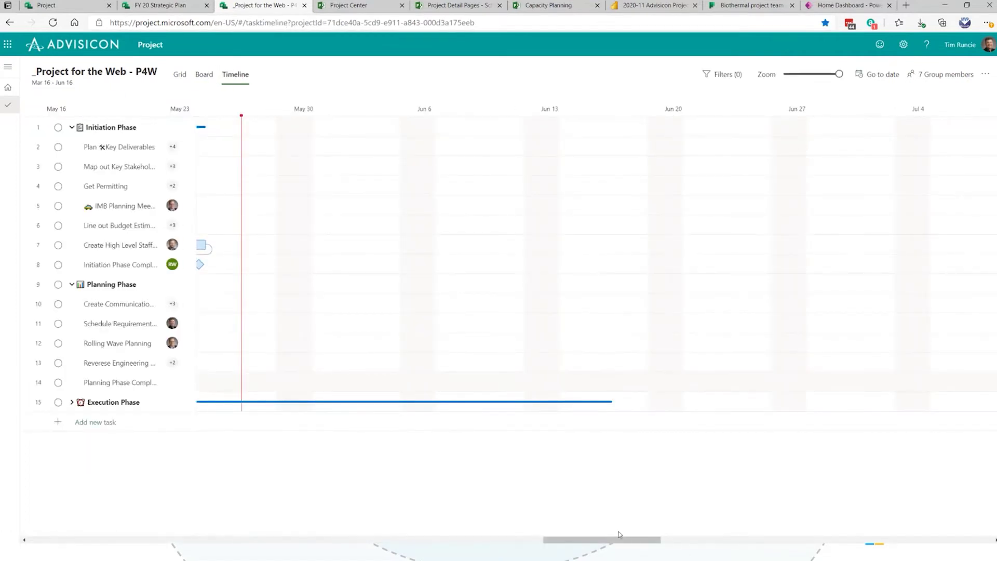
On the zoomed Timeline, shift Plan Key Deliverables to Mar 11–Mar 24 and open its details.
left_click_drag(618, 534, 465, 534)
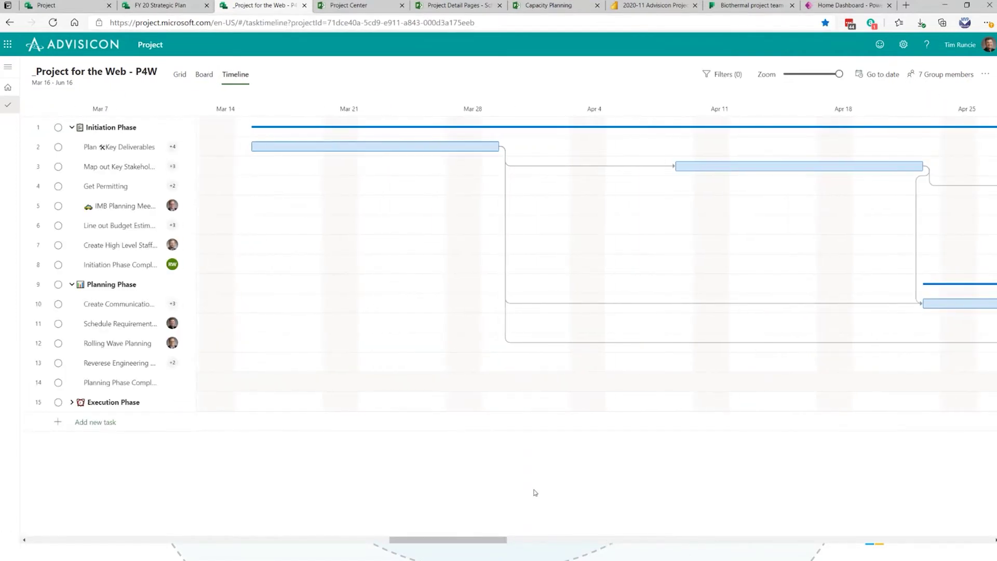
scroll(671, 264, "down", 2)
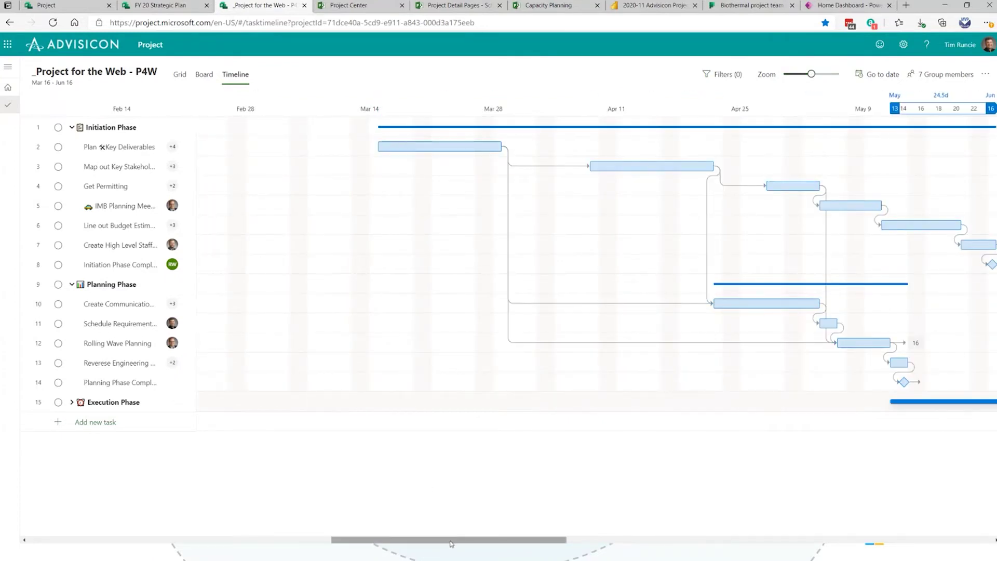
left_click_drag(451, 543, 473, 544)
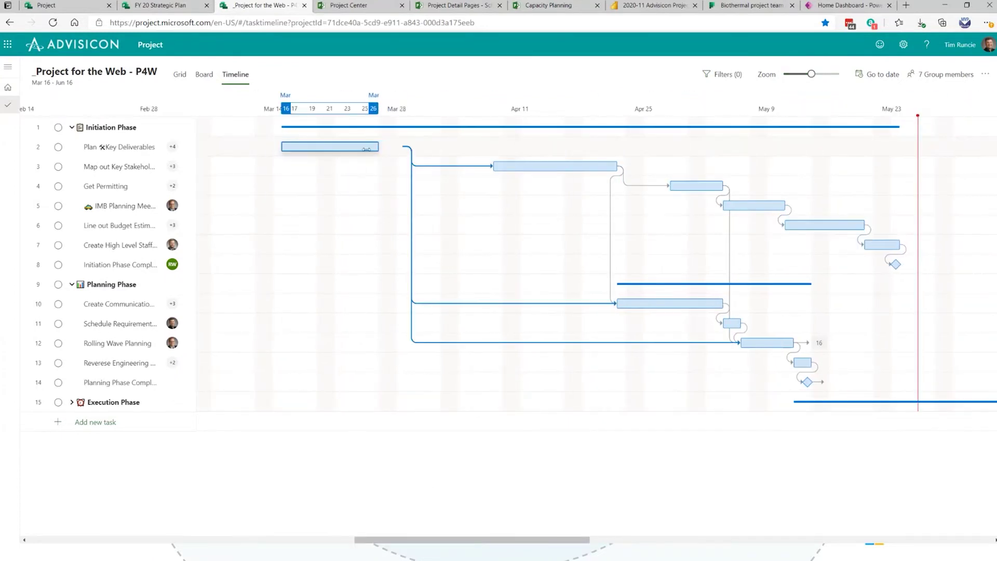
left_click_drag(366, 149, 322, 149)
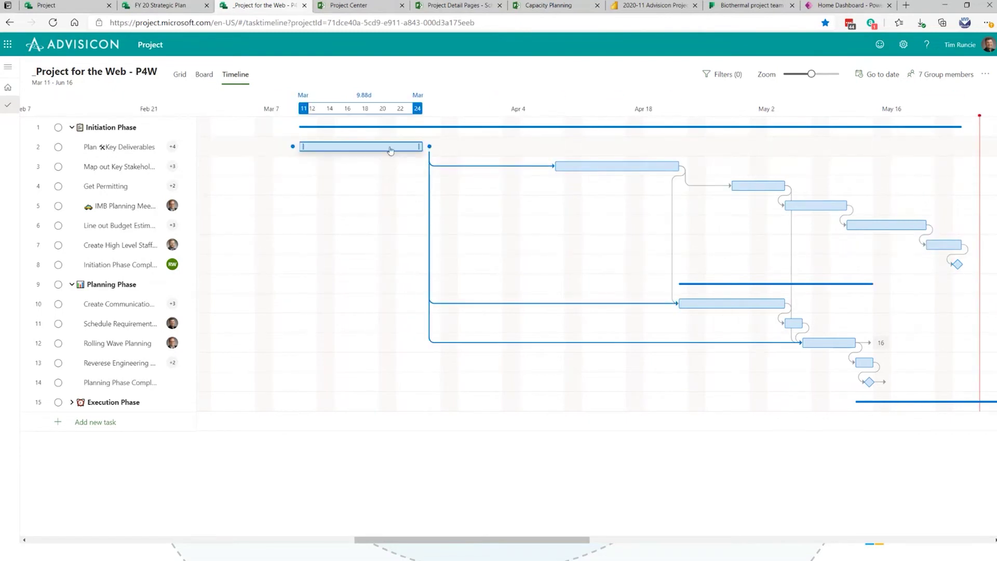
left_click(391, 151)
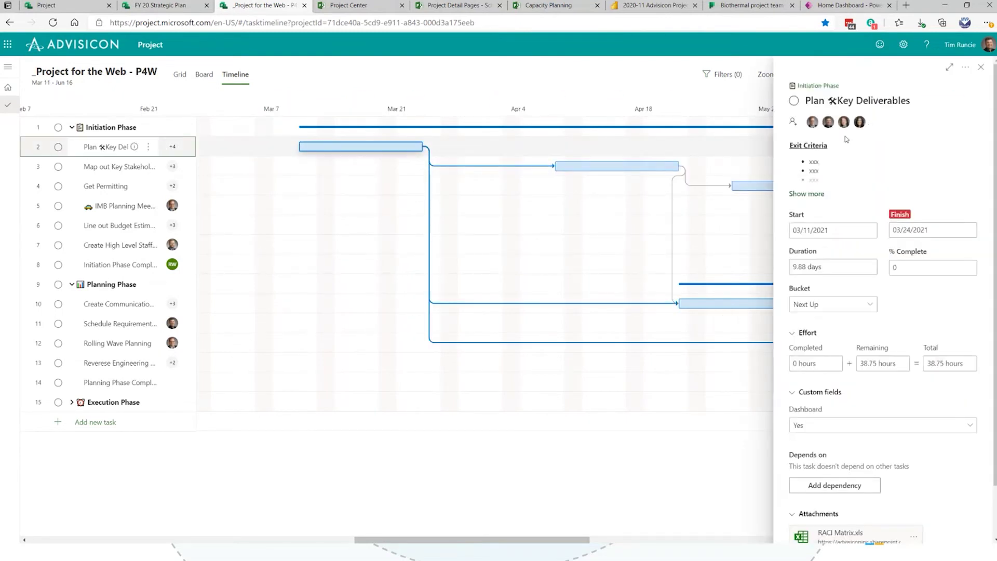
Change the first Exit Criteria bullet to 'Signed Approval', close the pane, and move Map out Key Stakeholders earlier.
double_click(814, 161)
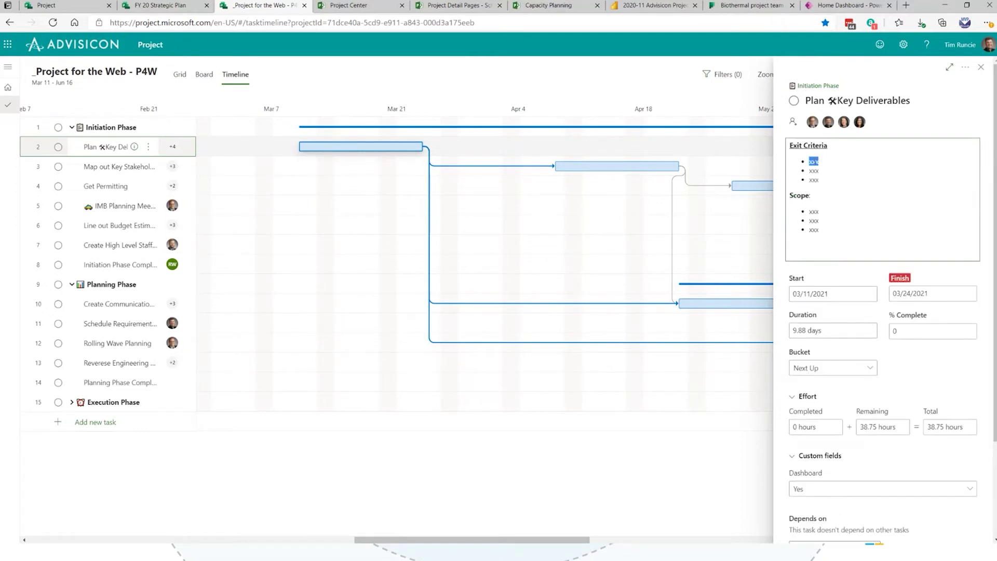
type("Signed Appr")
type("pro")
left_click(571, 473)
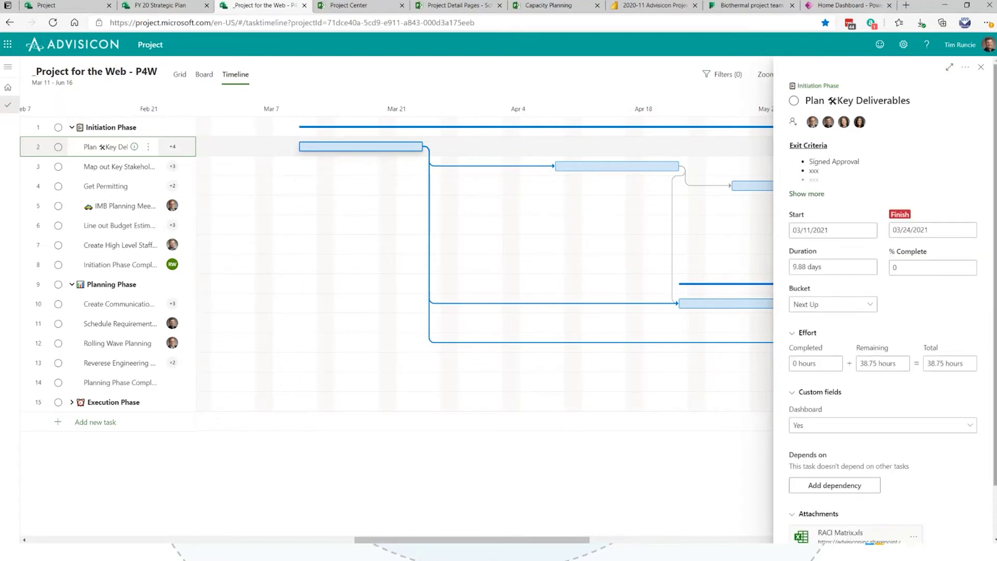
left_click(981, 69)
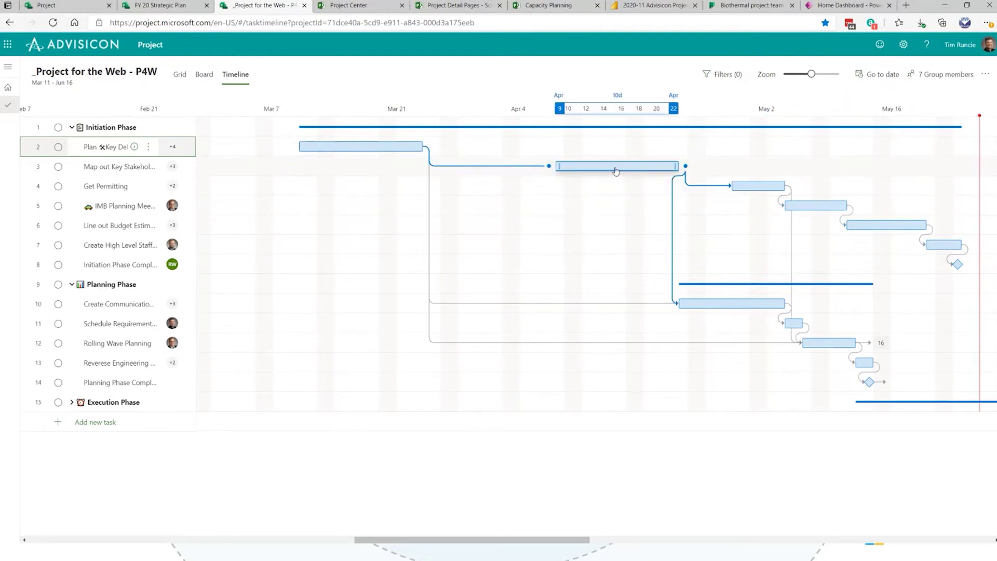
left_click_drag(619, 171, 549, 173)
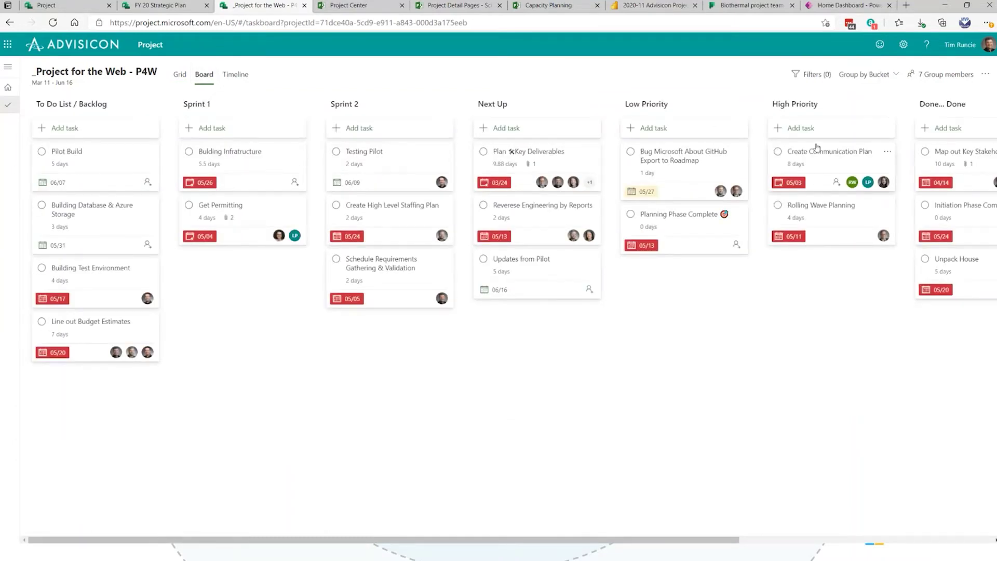
Move the Create Communication Plan card below Rolling Wave Planning and open its details.
left_click_drag(819, 153, 801, 203)
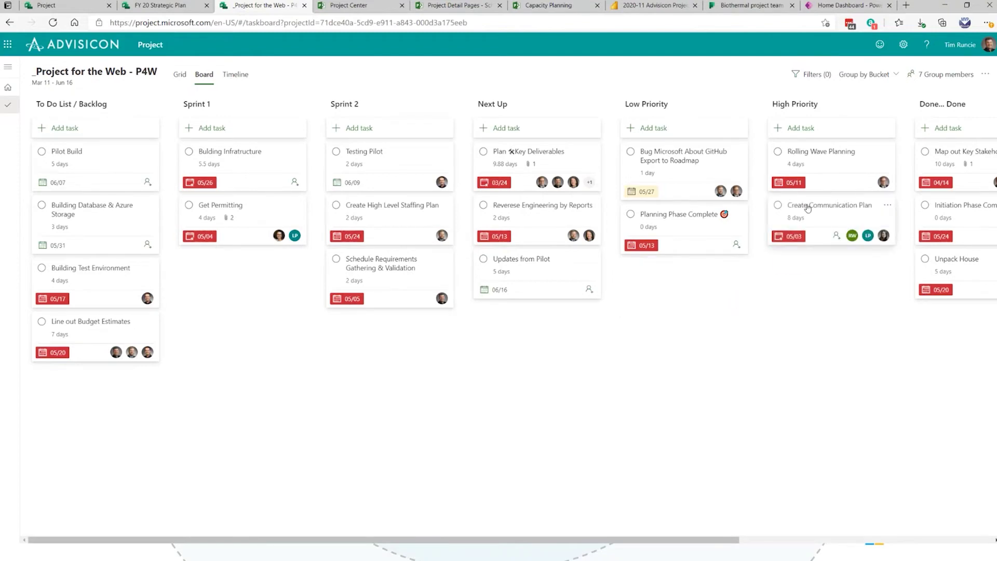
left_click(802, 205)
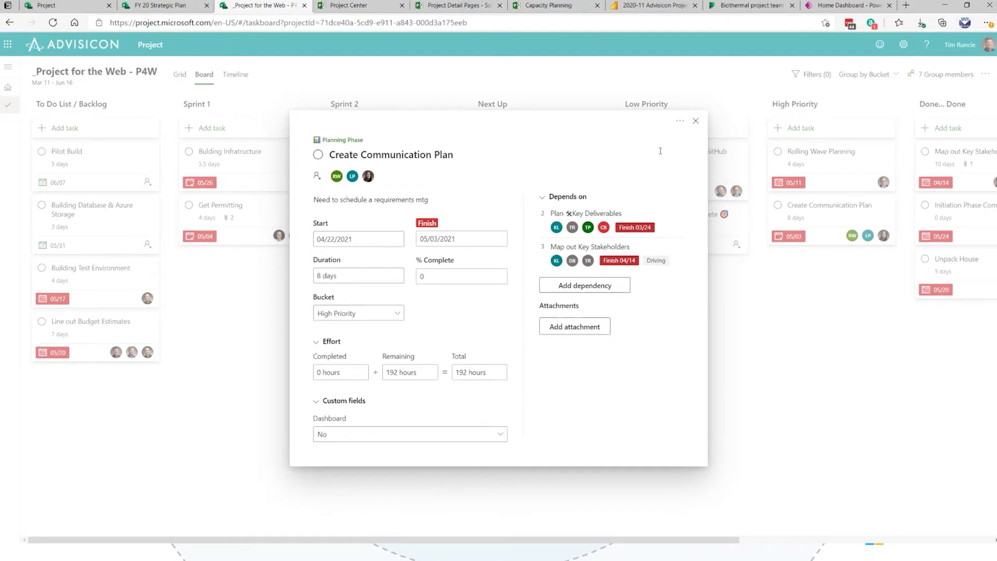
Close Create Communication Plan's details and scroll the Timeline to show March through June.
left_click(695, 122)
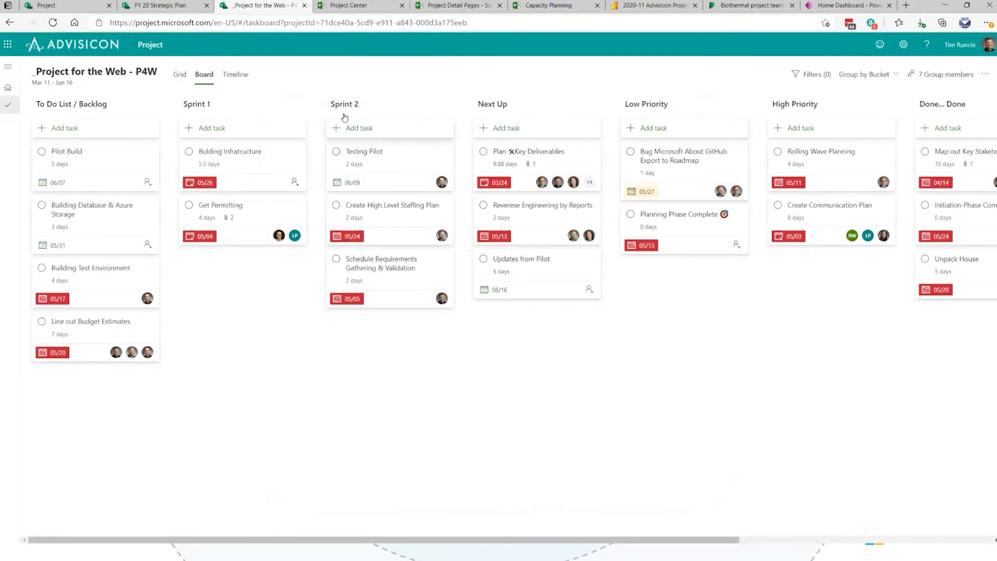
left_click(233, 76)
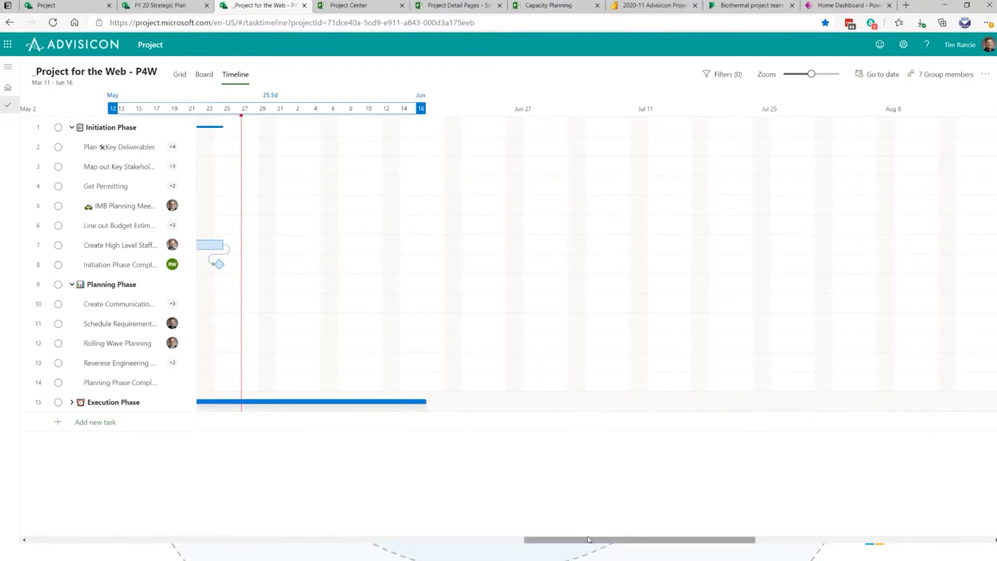
scroll(467, 533, "left", 5)
scroll(466, 533, "left", 3)
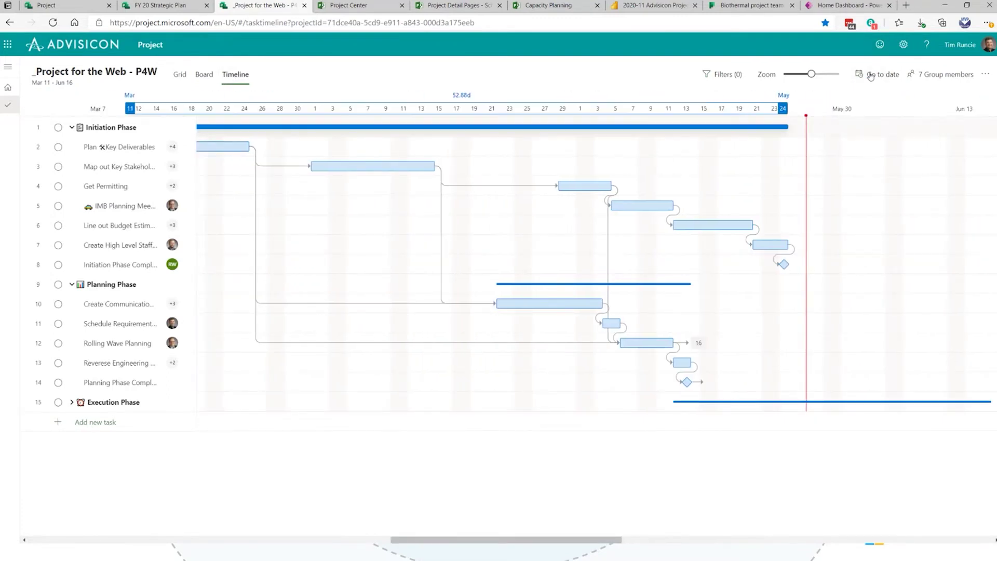
scroll(602, 194, "down", 3)
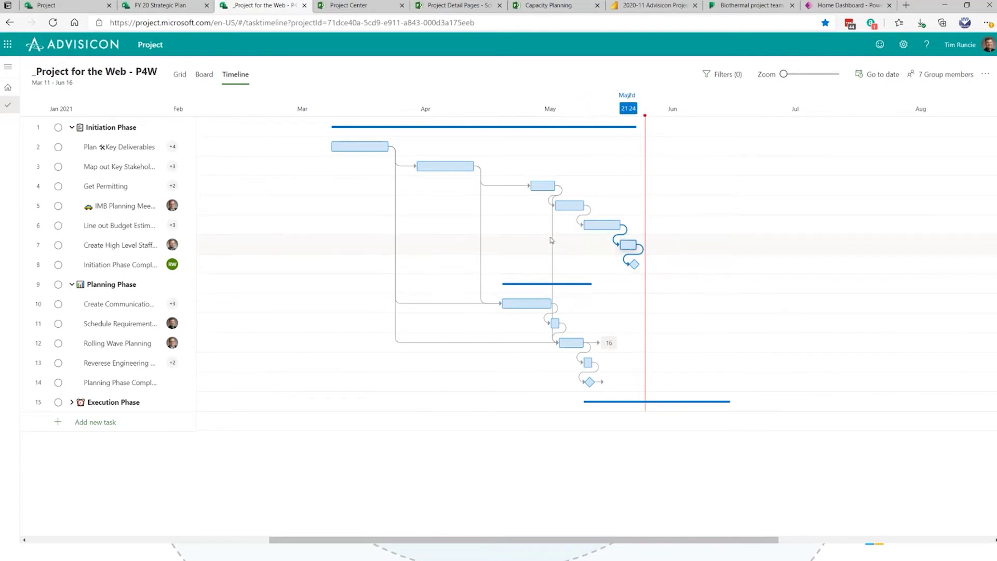
Cut Rolling Wave Planning's dependencies down to Schedule Requirements Gathering & Validation and close its details.
left_click(571, 345)
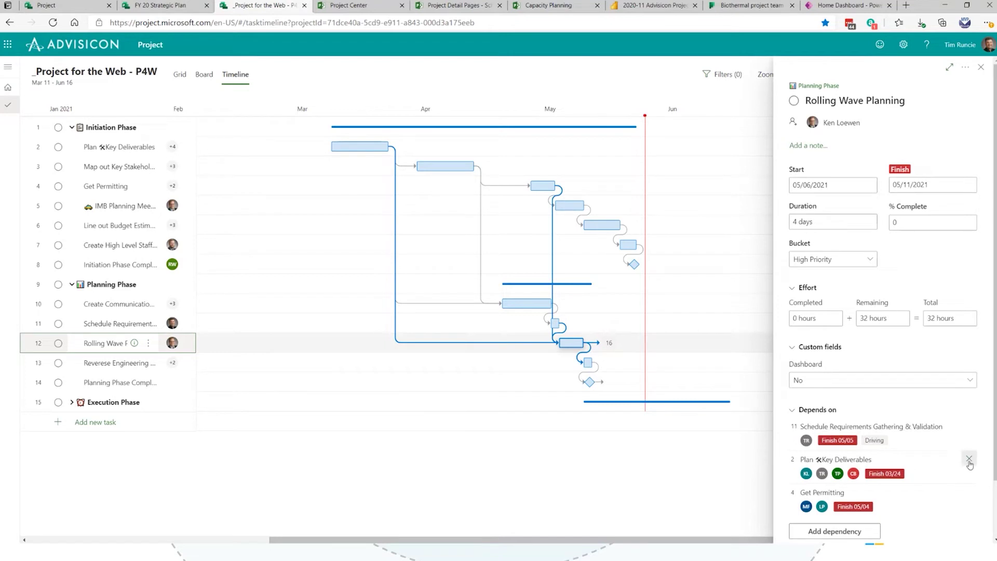
left_click(968, 459)
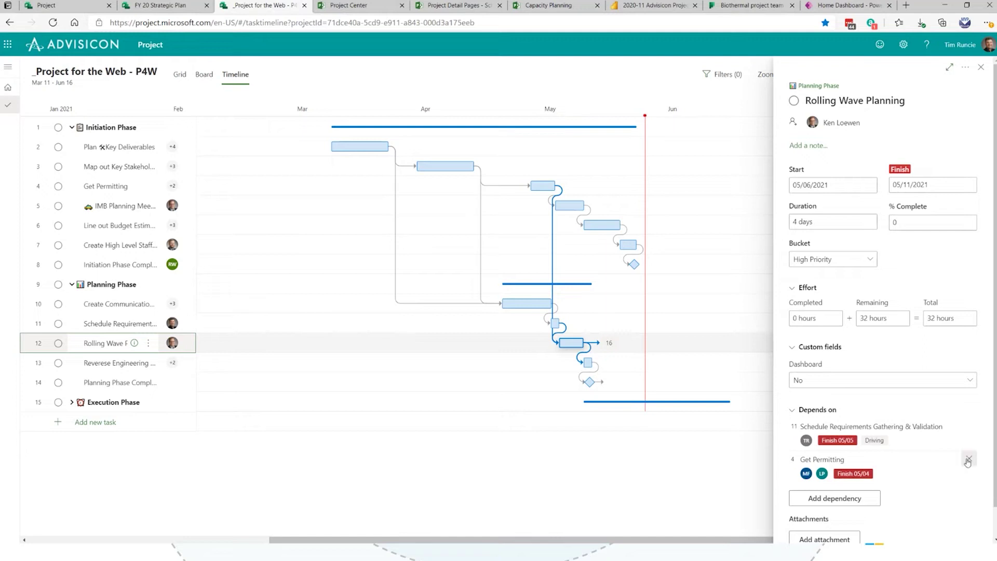
left_click(969, 459)
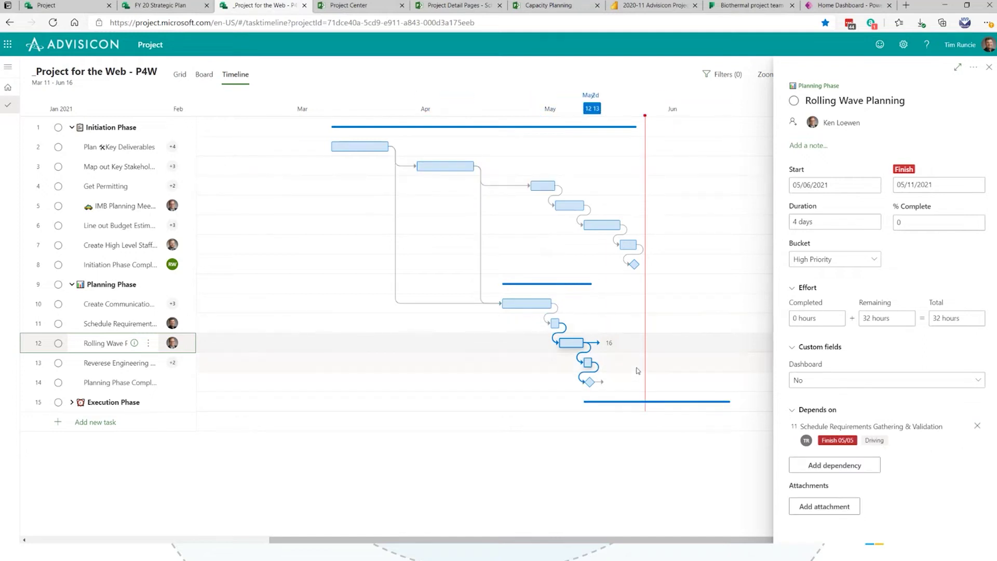
left_click(989, 68)
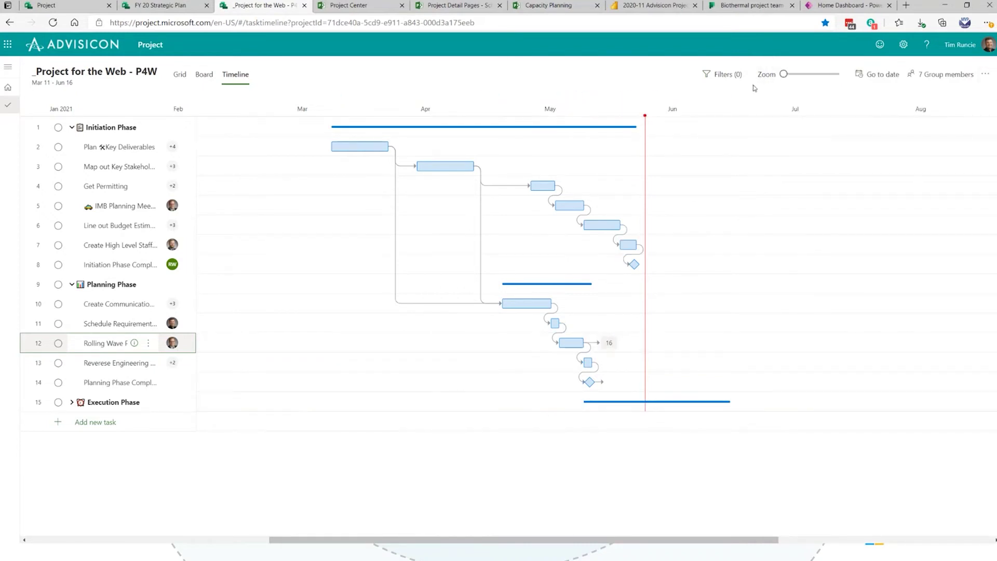
left_click(811, 74)
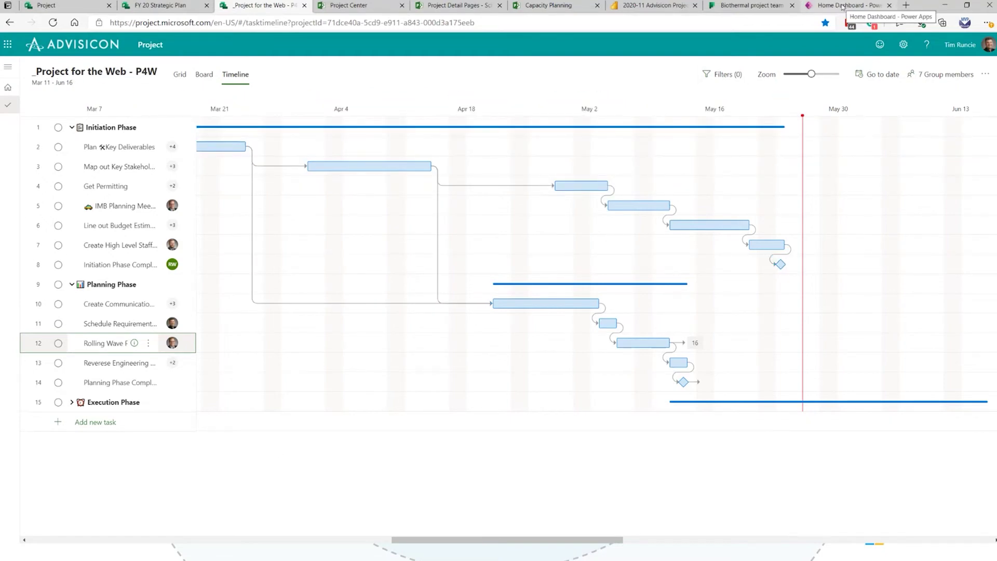
Switch to the Power Apps Home Dashboard browser tab.
left_click(830, 6)
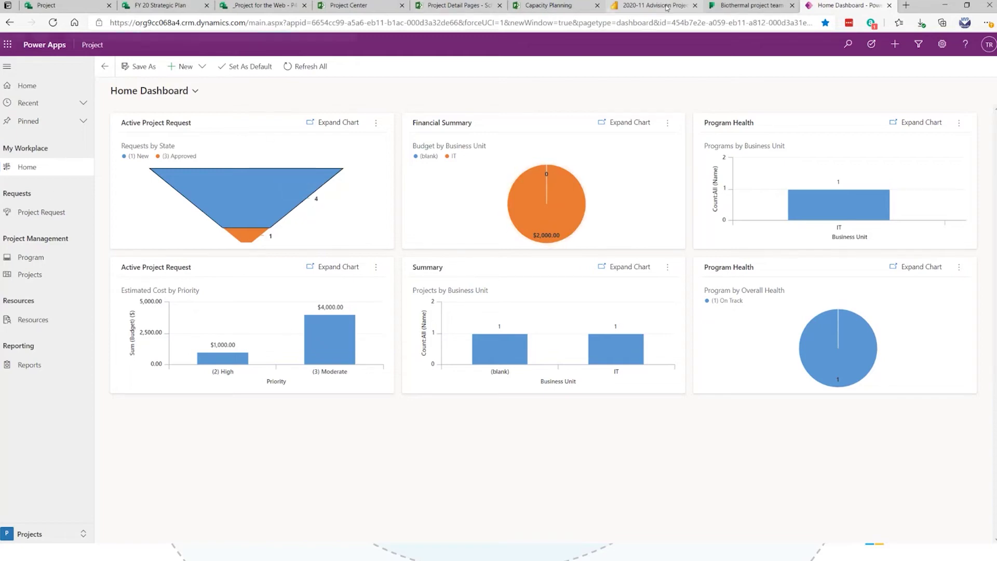
Open the Portfolio Dashboard page of the 2020-11 Advisicon Project Online Power BI report.
left_click(655, 5)
left_click(46, 159)
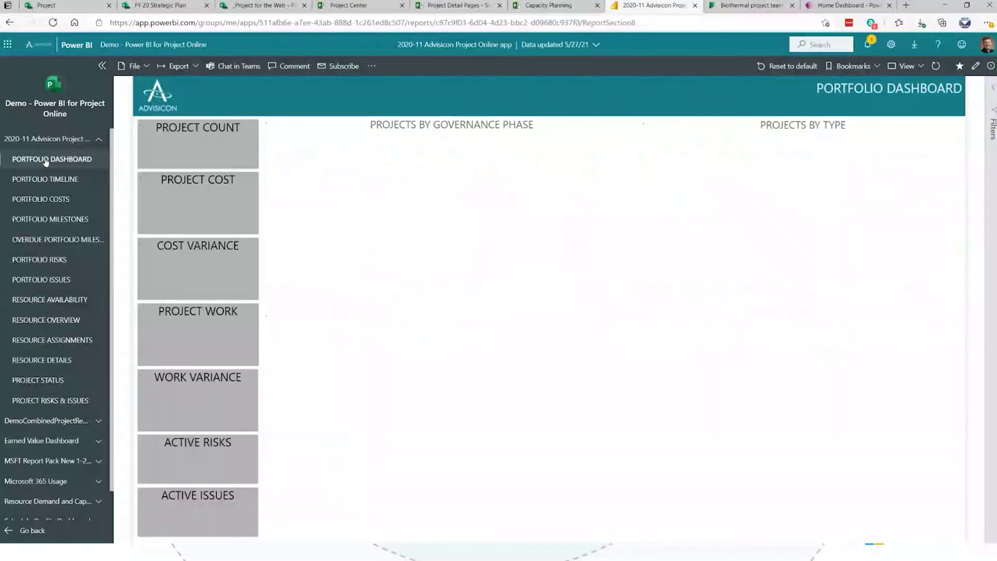
Scroll through the Portfolio Dashboard and Resource Availability heatmap, then return to the Power Apps Home Dashboard.
scroll(799, 374, "down", 4)
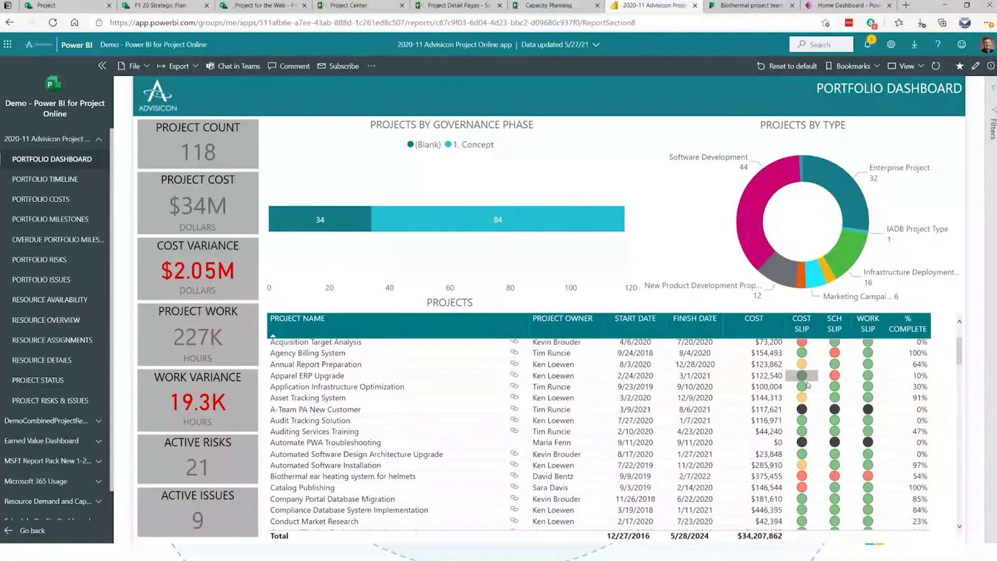
scroll(801, 392, "up", 4)
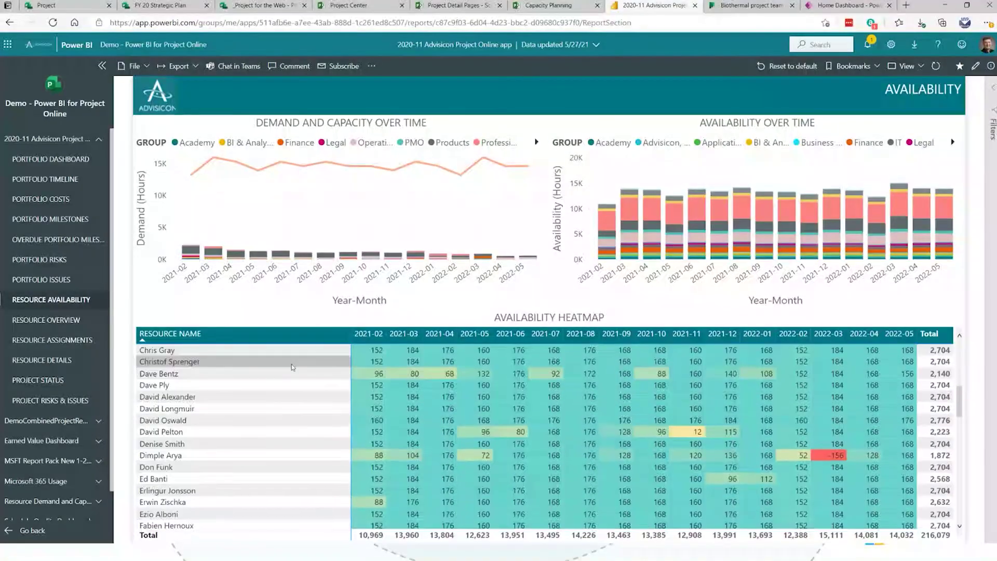
scroll(292, 367, "down", 5)
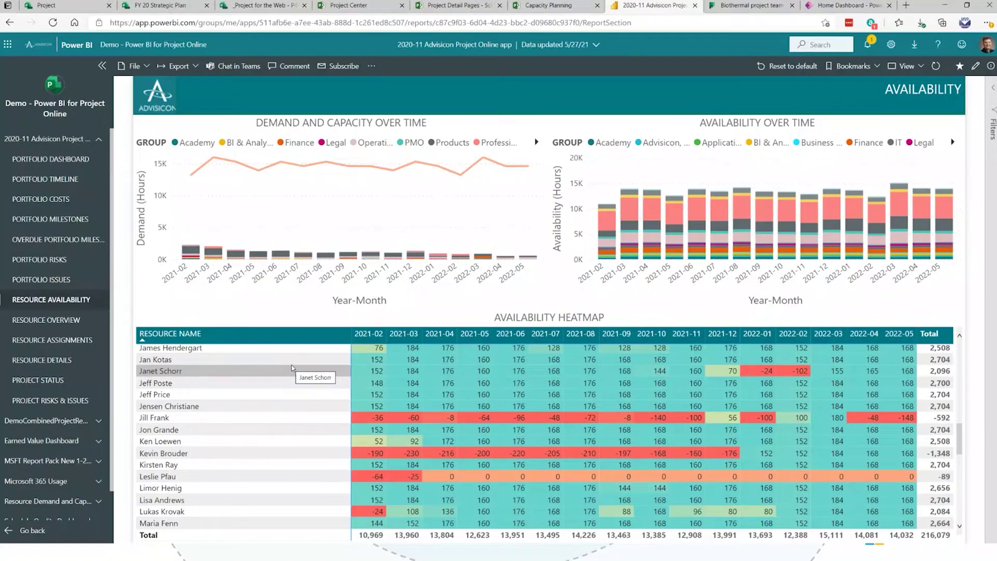
left_click(835, 8)
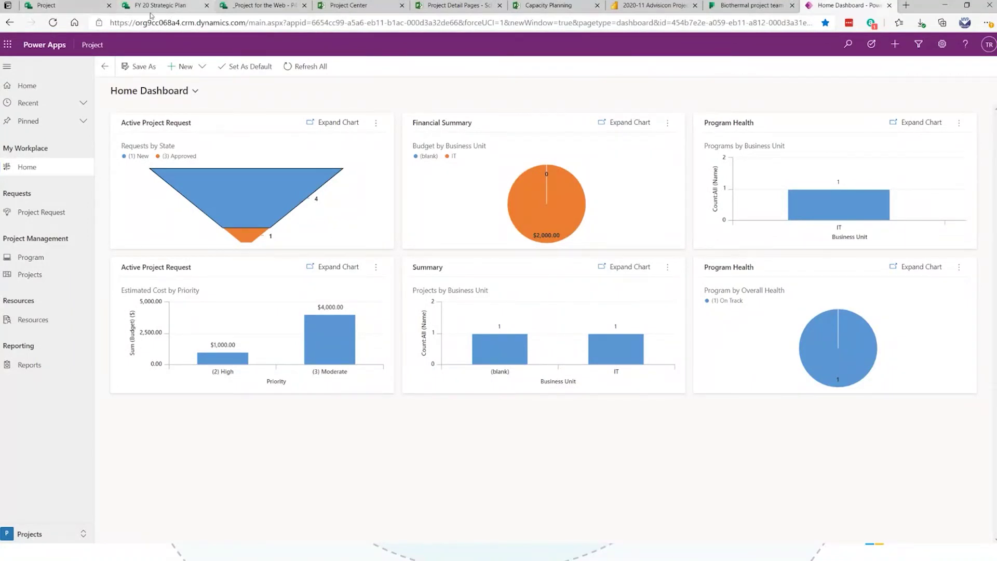
From the Project home page, create a new blank project and open its details.
left_click(79, 10)
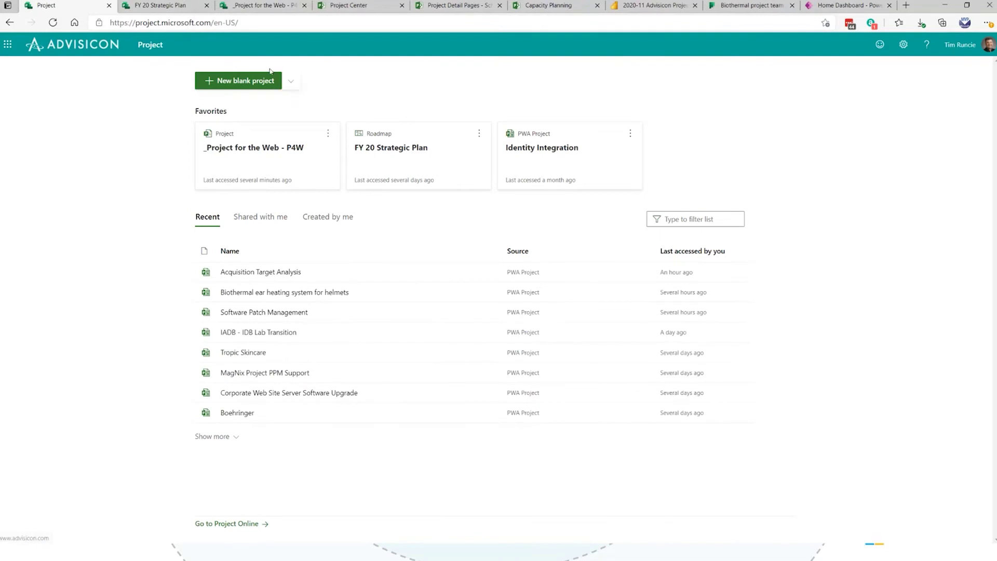
left_click(247, 82)
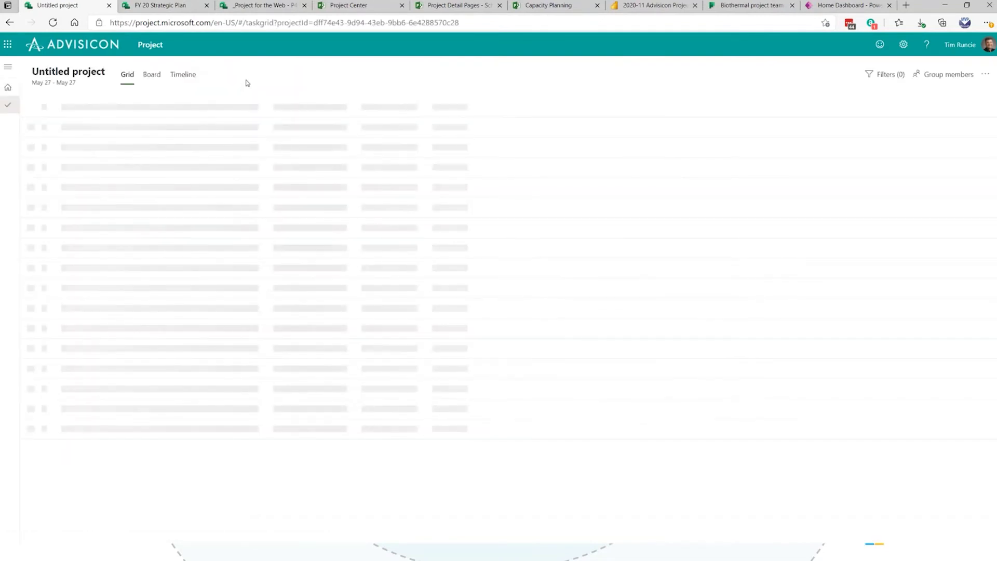
left_click(83, 77)
Name the project 'Project for the Web Agile Demo' and pick the suggested person as project manager.
type("P")
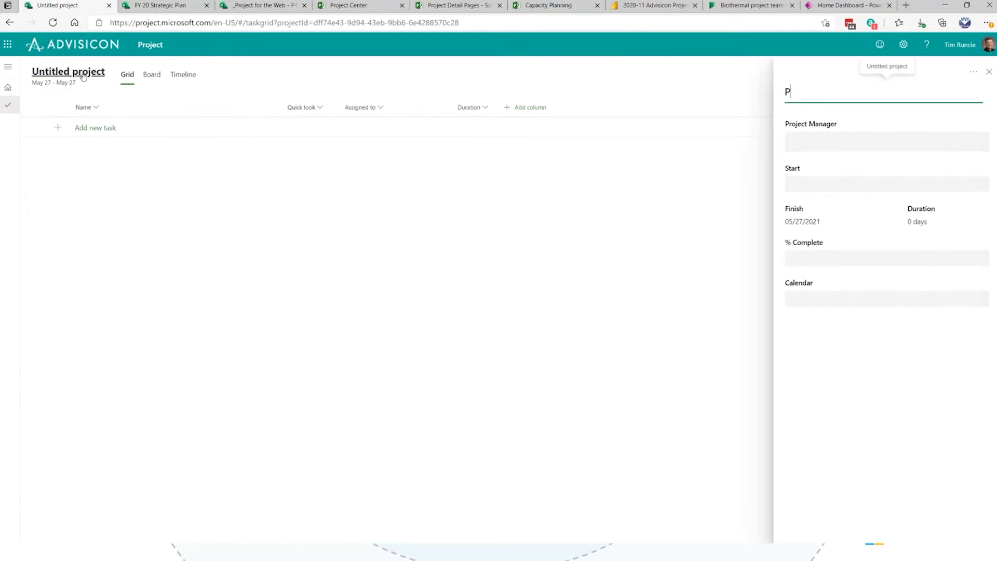
type("roject for the Web Agile De")
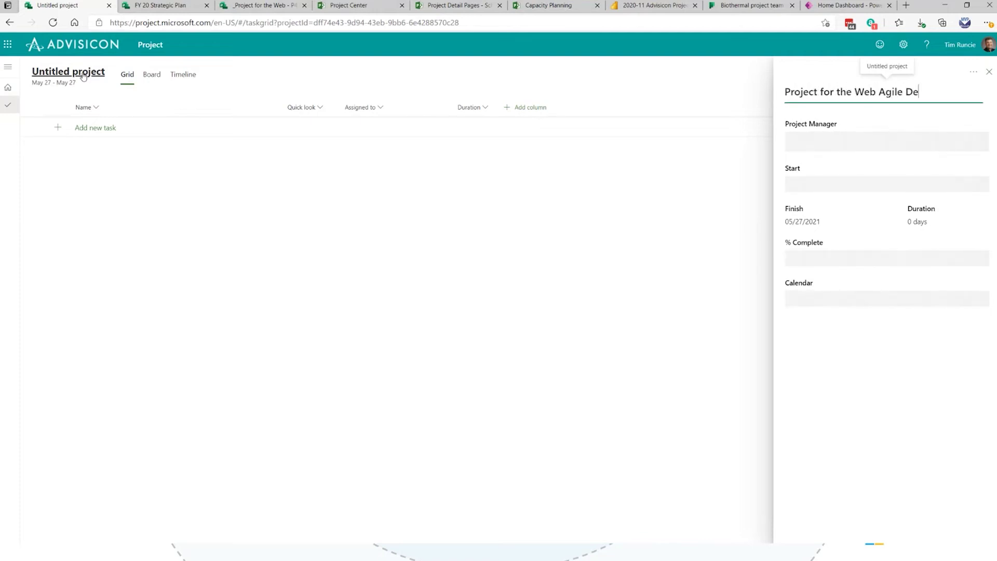
type("mo")
key("Tab")
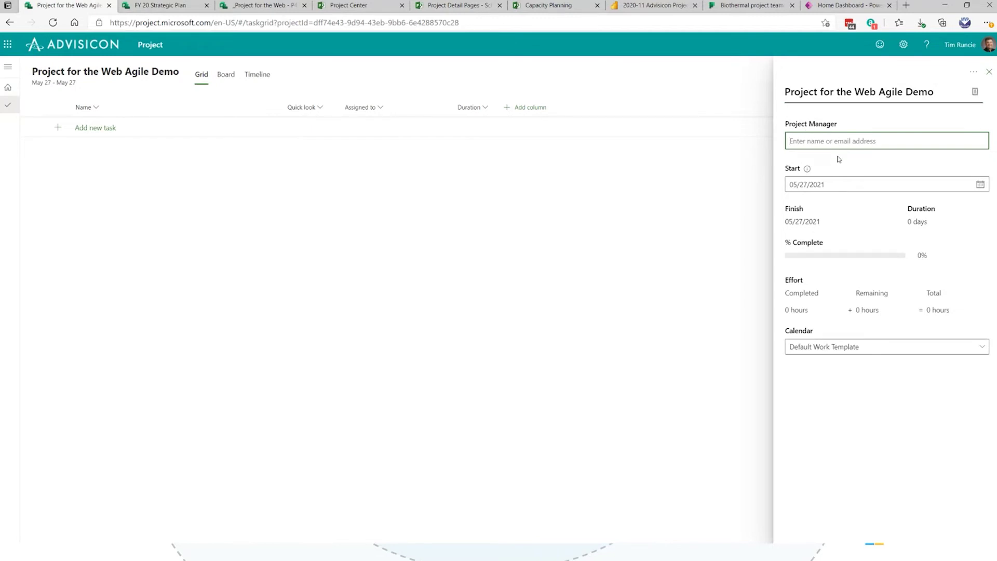
type("Tim")
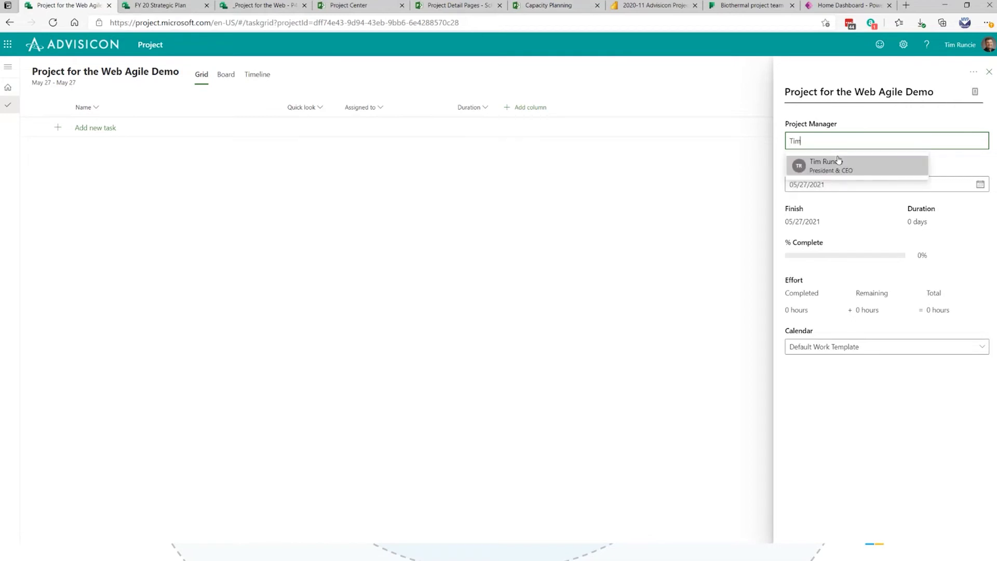
left_click(830, 168)
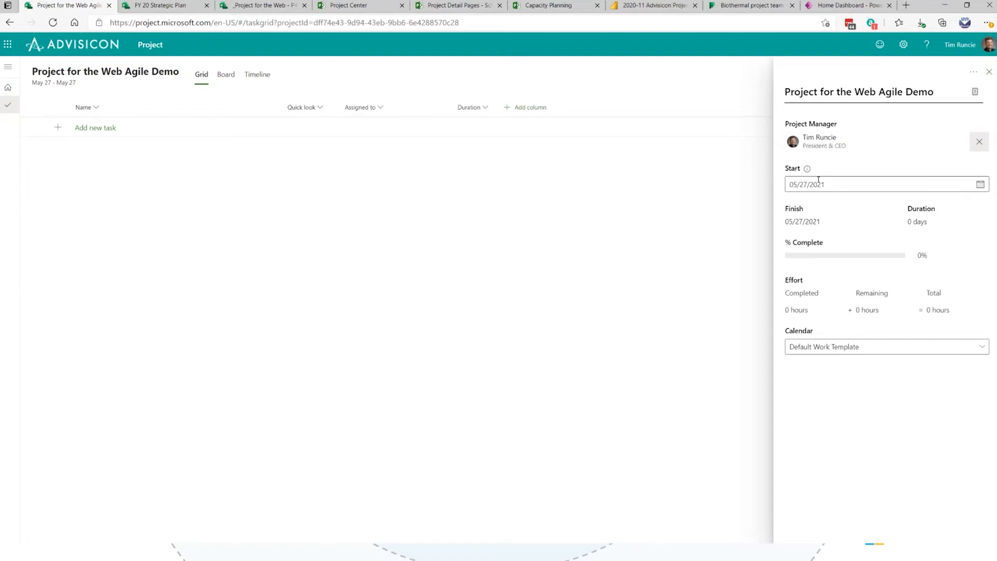
Set the project start to May 24, 2021 and keep the Default Work Template calendar.
left_click(980, 186)
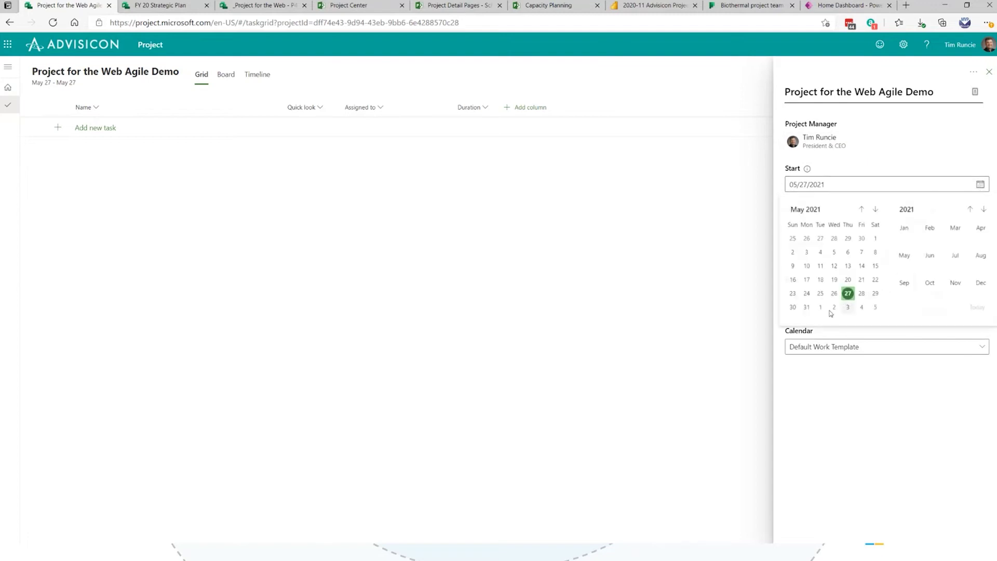
left_click(806, 296)
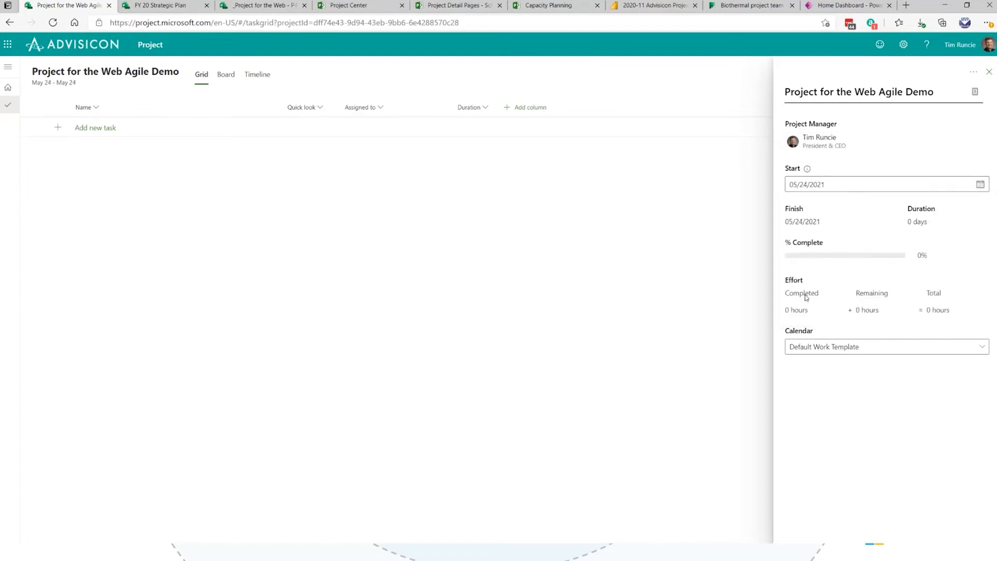
left_click(982, 348)
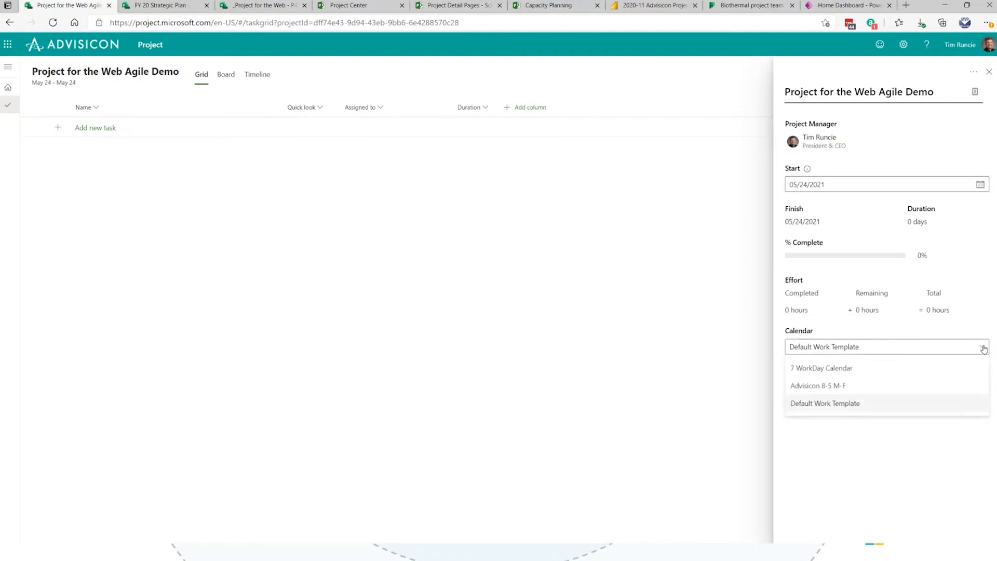
left_click(852, 405)
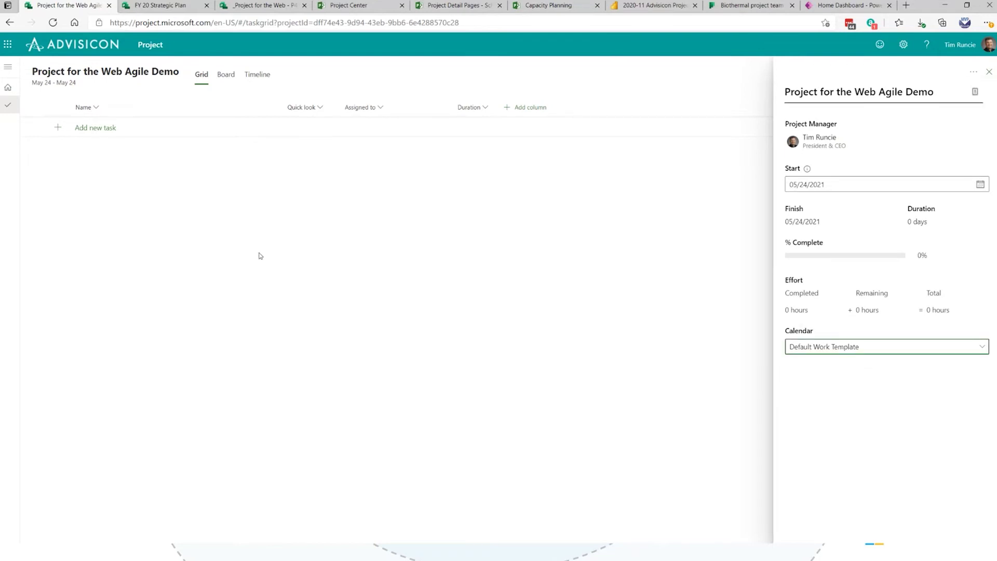
left_click(972, 72)
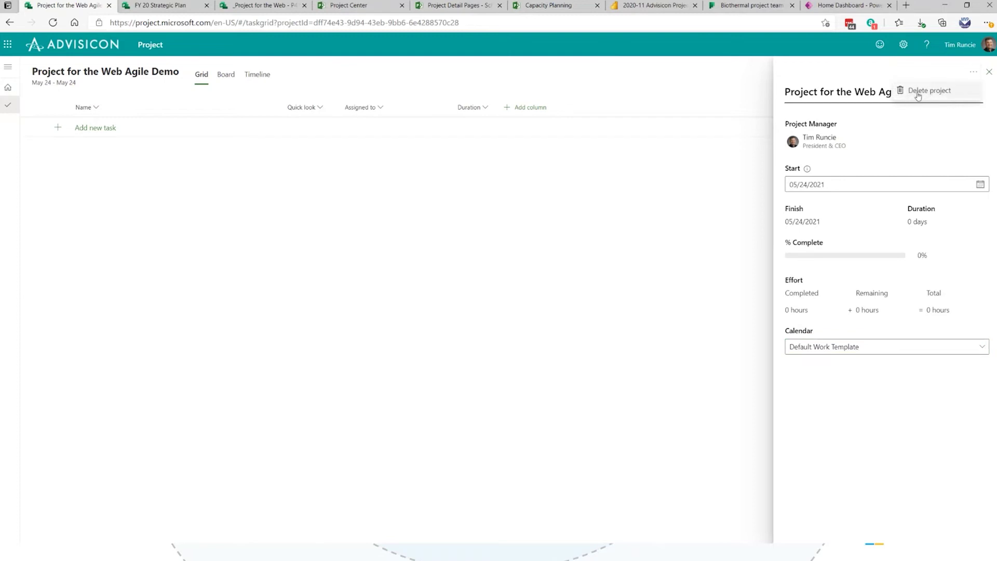
left_click(904, 394)
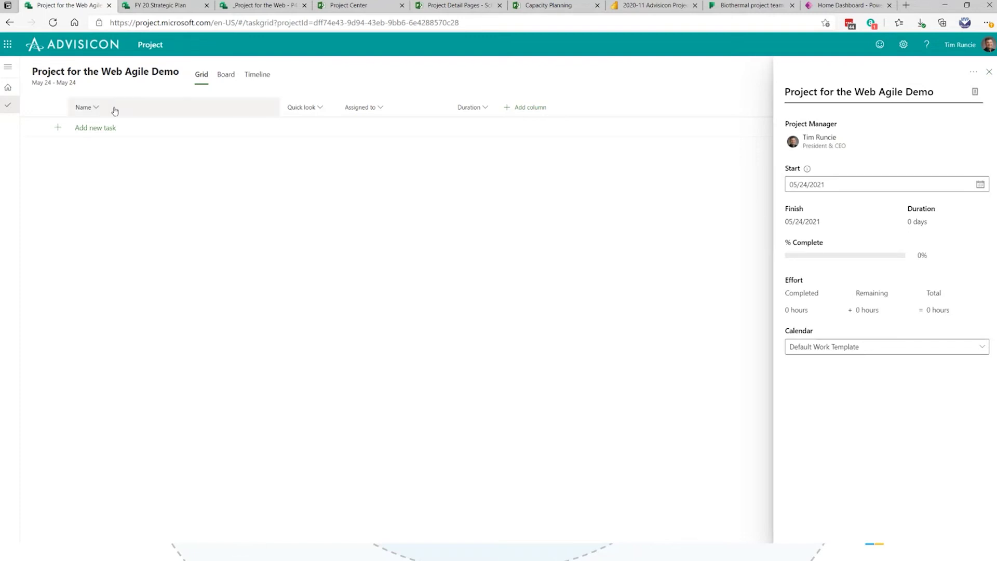
Close the project details and add tasks Planning, Customer Surveys and Review Surveys.
left_click(101, 129)
left_click(129, 132)
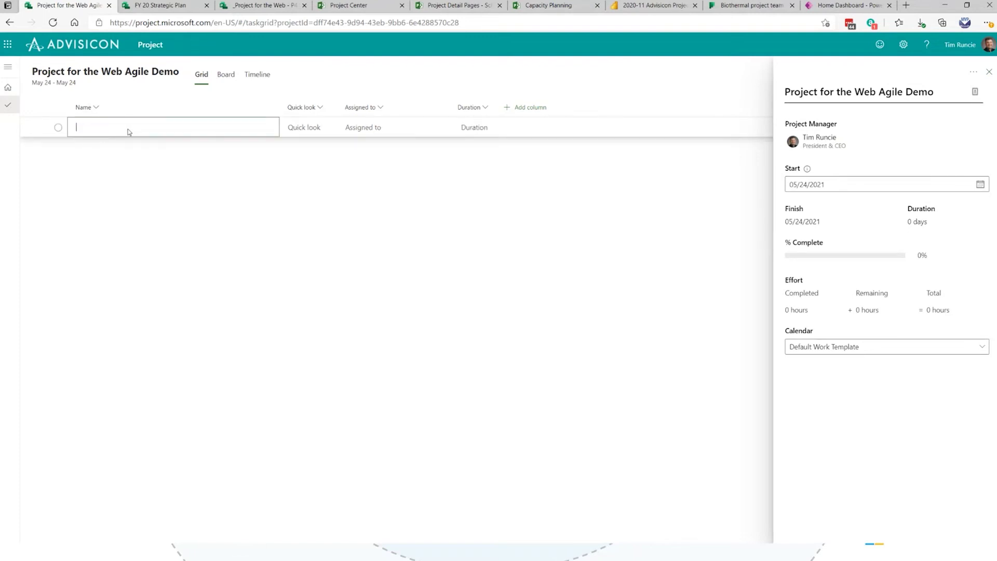
left_click(988, 72)
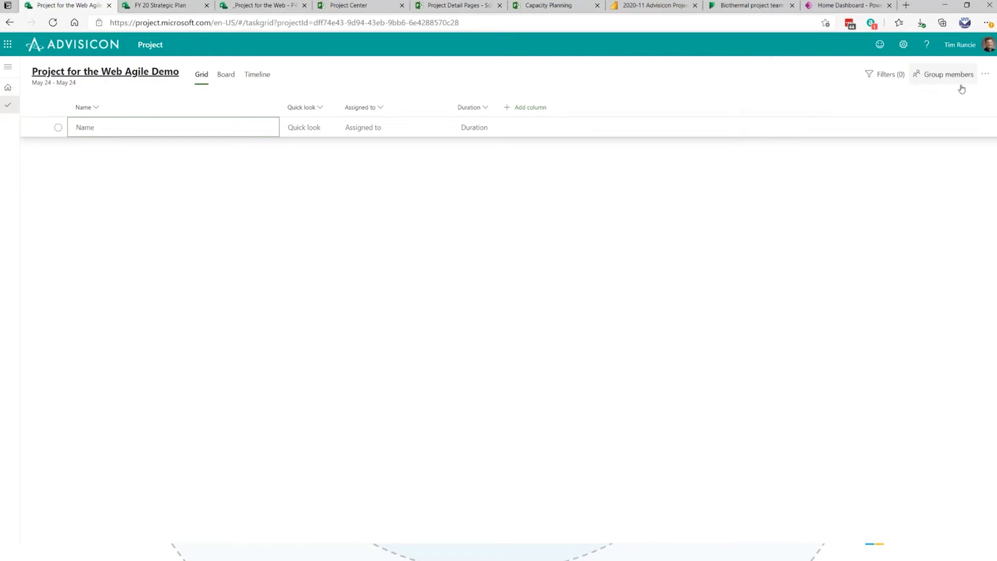
left_click(106, 125)
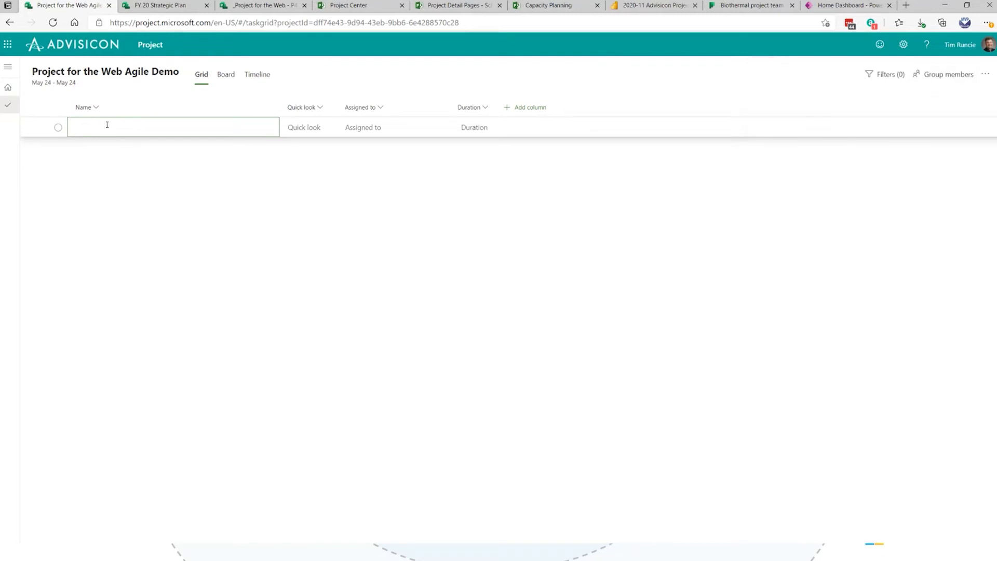
type("Planning")
key("Return")
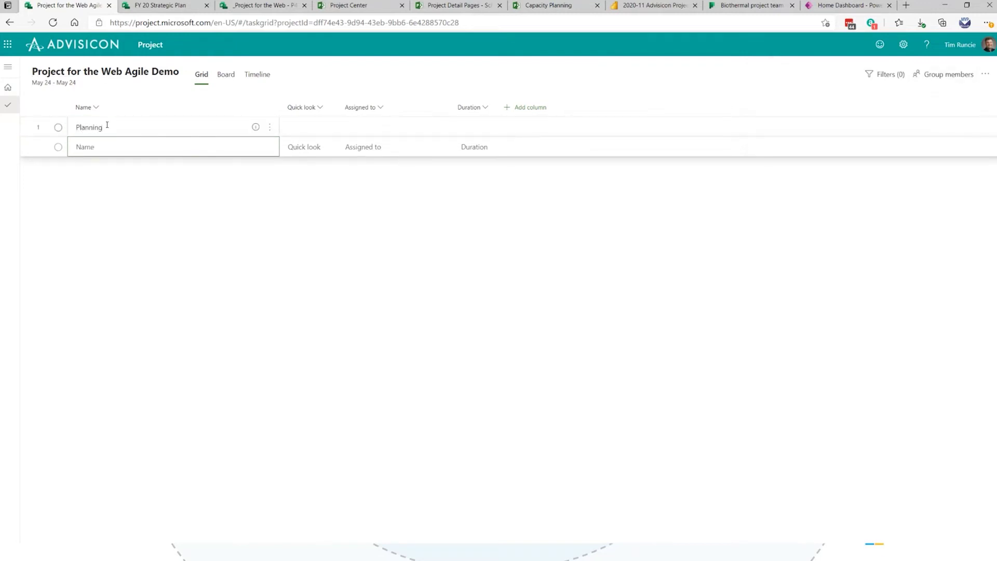
type("Customer Surveys")
key("Return")
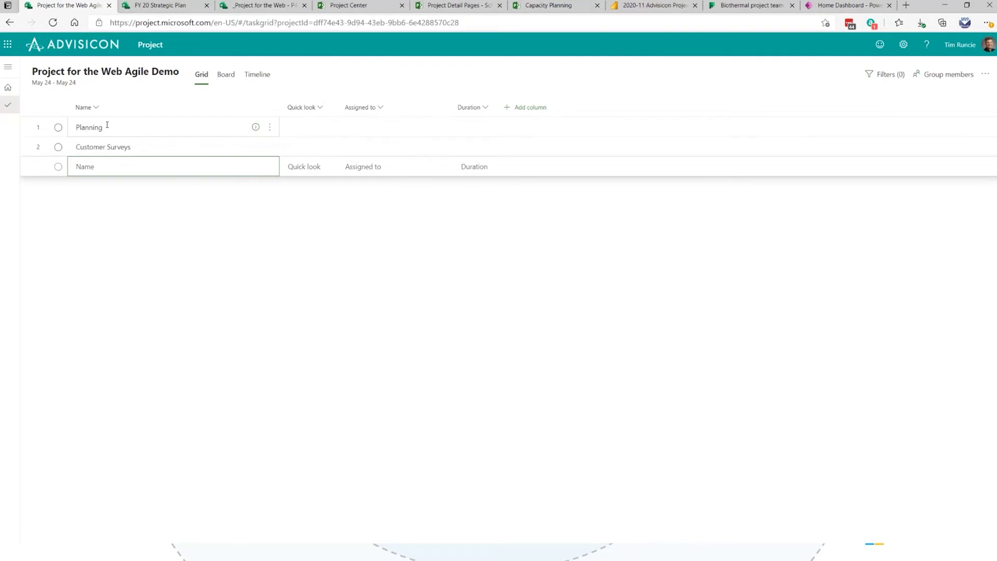
type("Review Surveys")
key("Return")
Add tasks Prioritize the Options, Build Key options, Test and Deply.
type("Priorit")
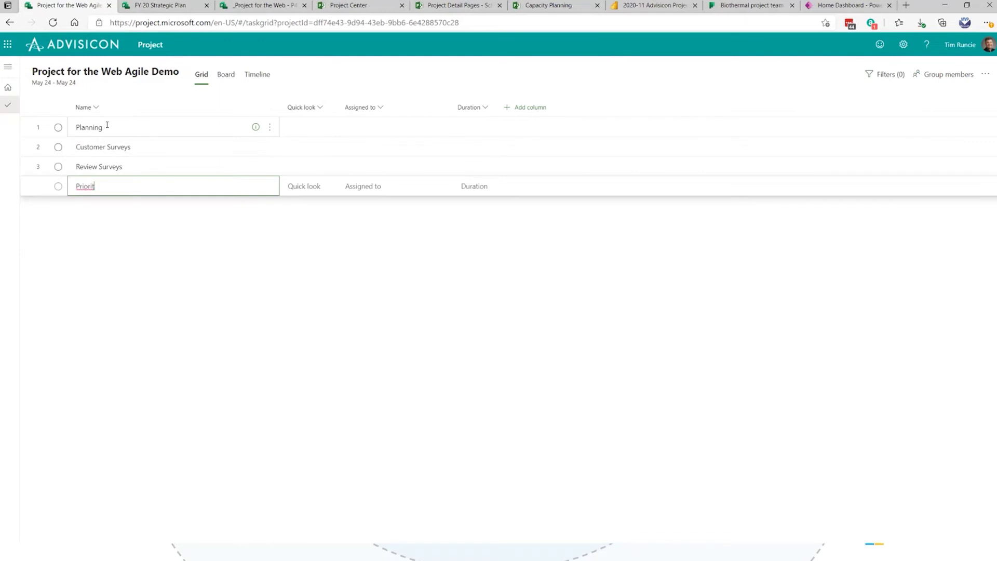
type("ize th")
type("e the Options")
key("Return")
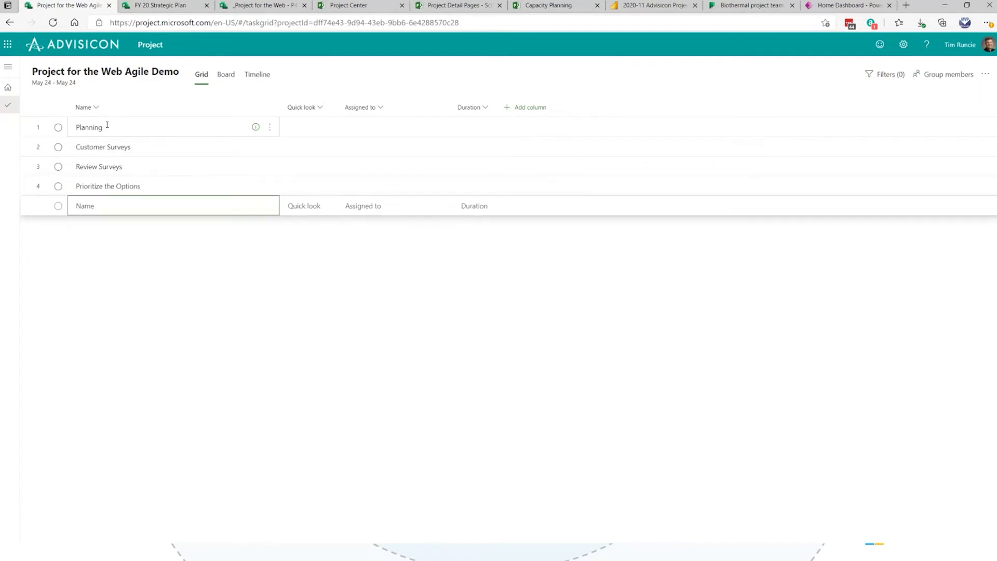
type("Build Key options")
key("Return")
type("TE")
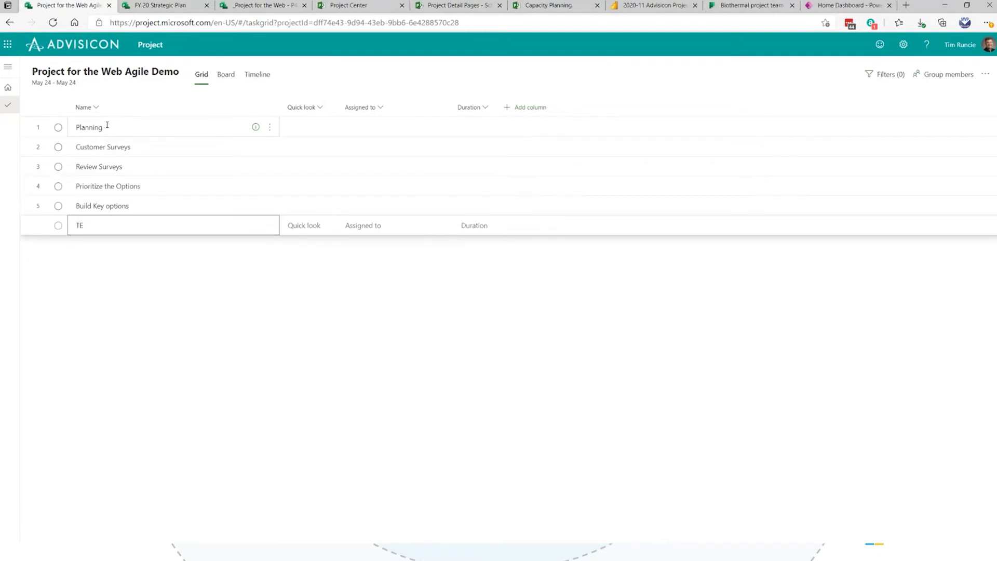
type("st")
key("Return")
type("Depl")
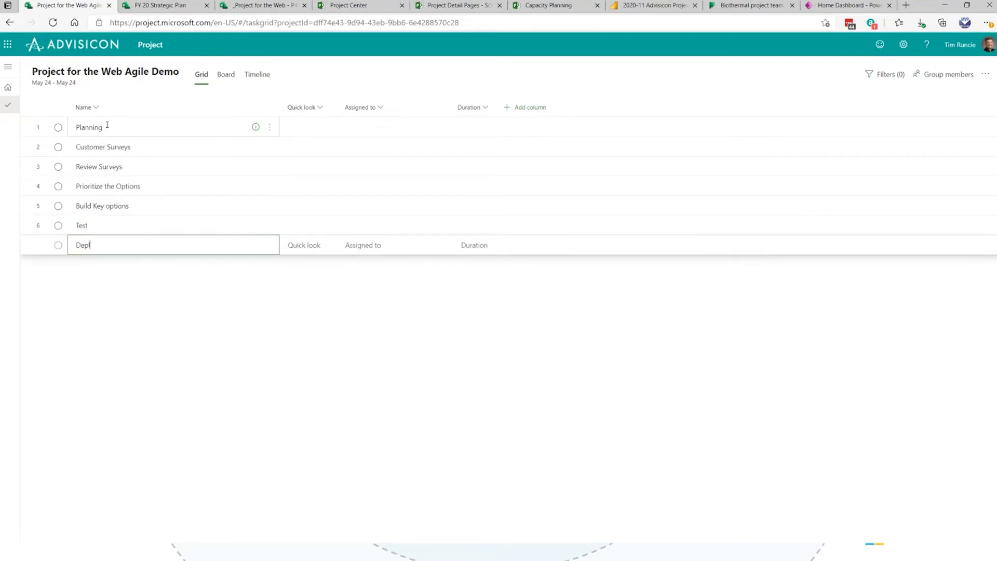
type("y")
key("Return")
Correct 'Deply' to 'Deploy' and add a final Sign Off task.
left_click(100, 248)
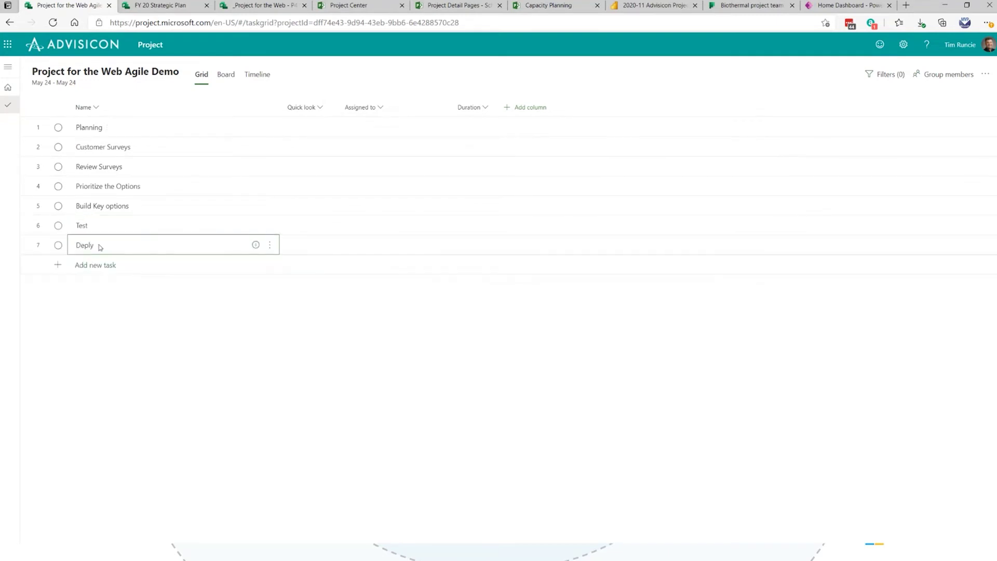
left_click(100, 246)
key("BackSpace")
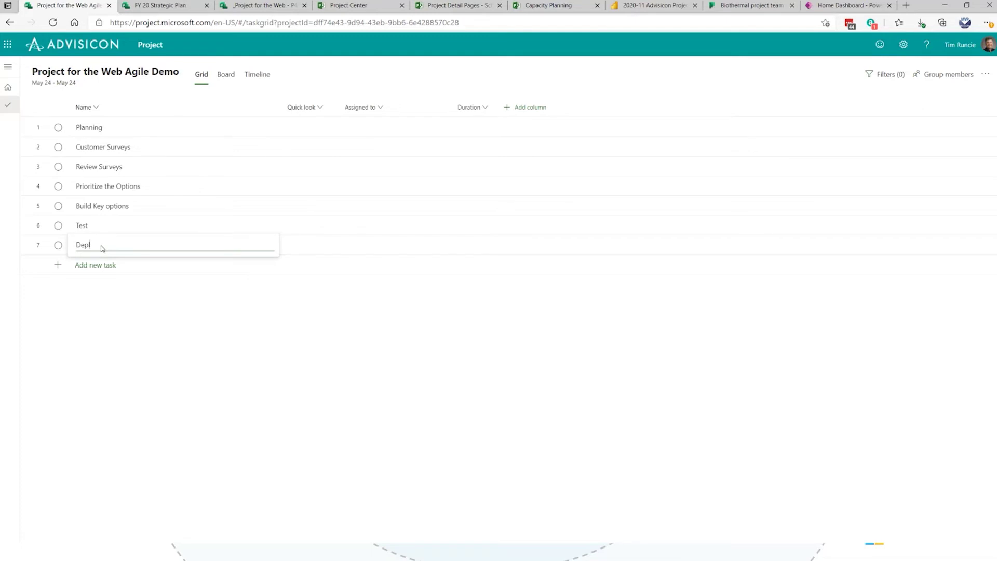
type("oy")
left_click(102, 231)
left_click(102, 230)
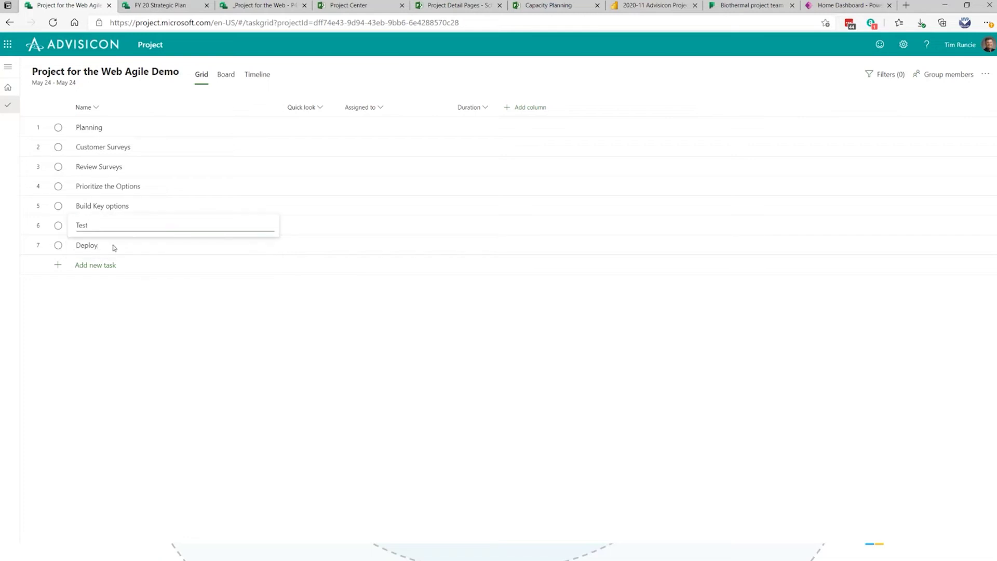
left_click(109, 271)
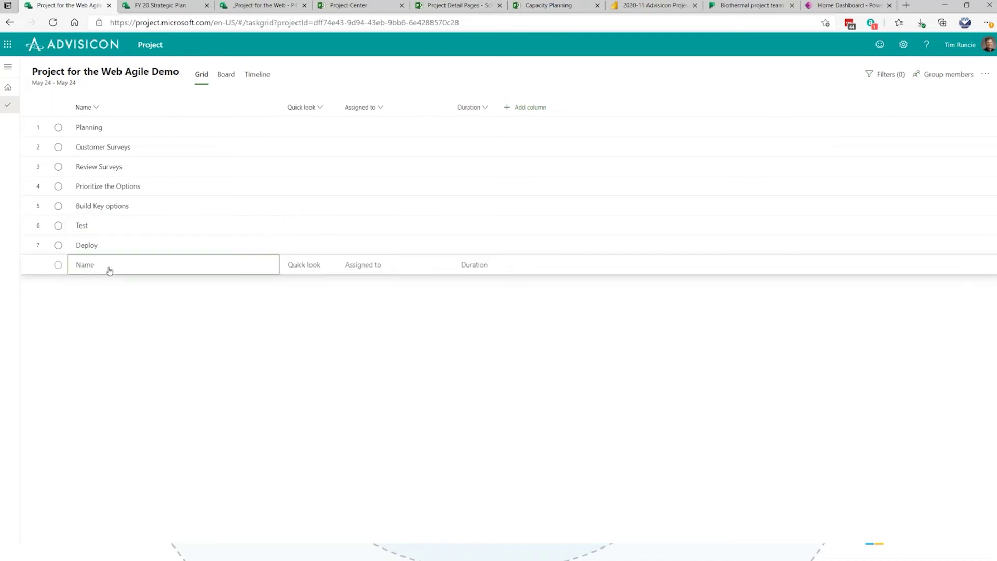
type("Sign Off")
key("Return")
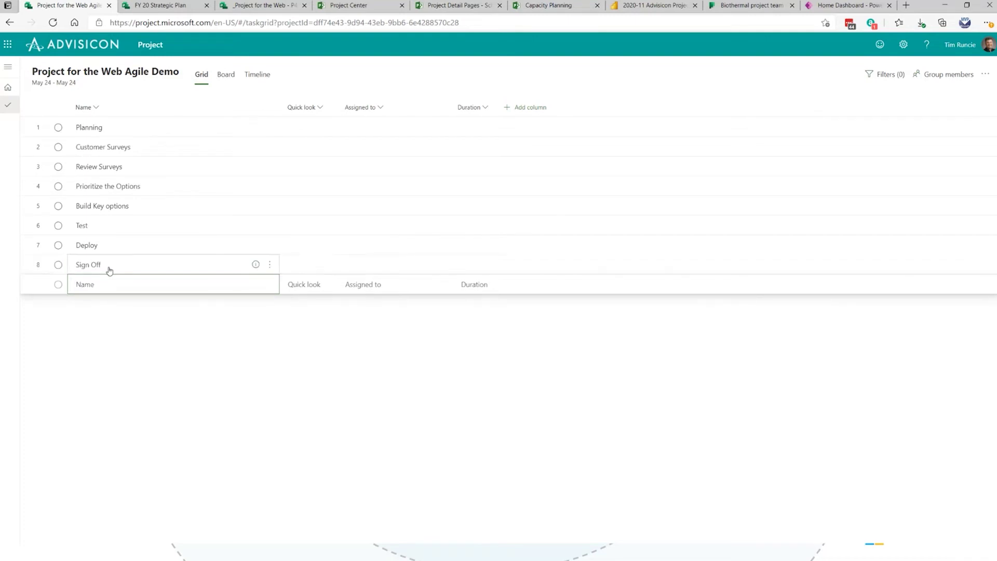
left_click(318, 127)
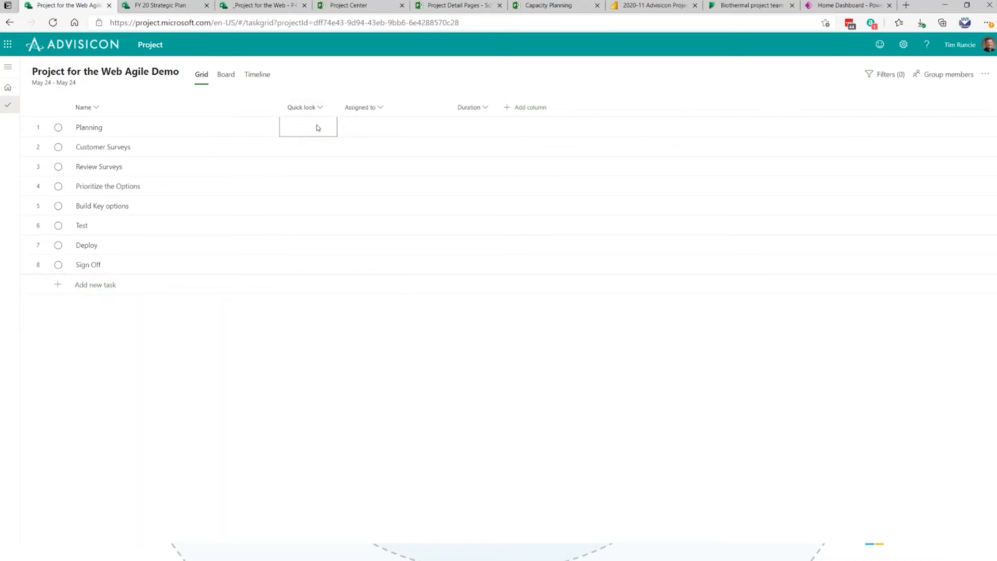
left_click(320, 108)
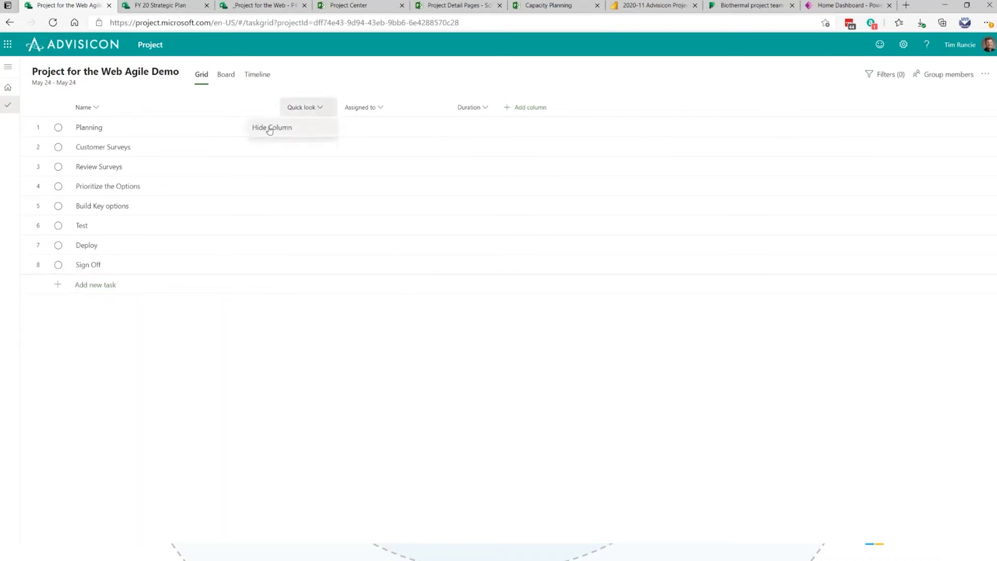
left_click(315, 199)
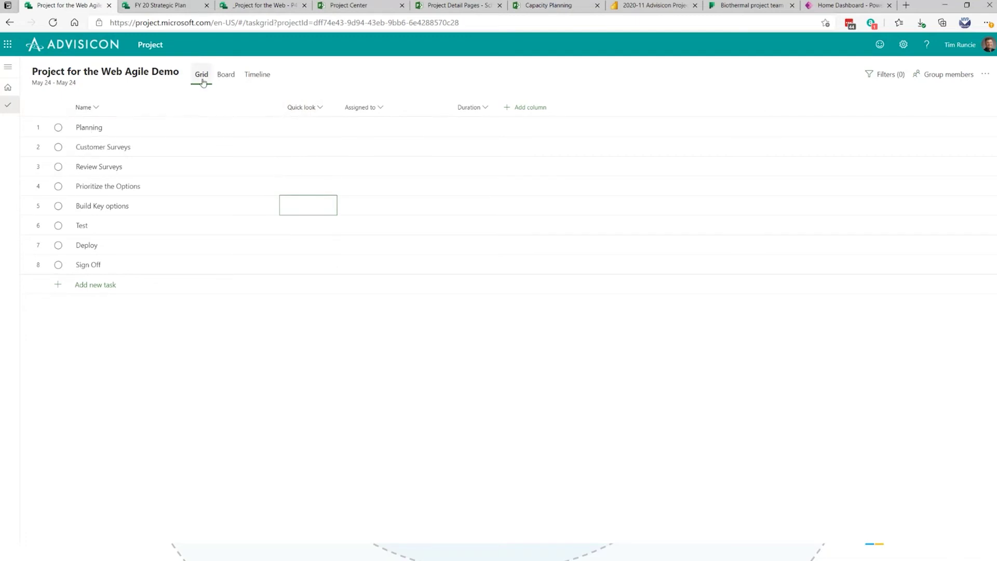
Give Planning 3 days, Customer Surveys 6 days and Review Surveys 2 days duration.
left_click(472, 131)
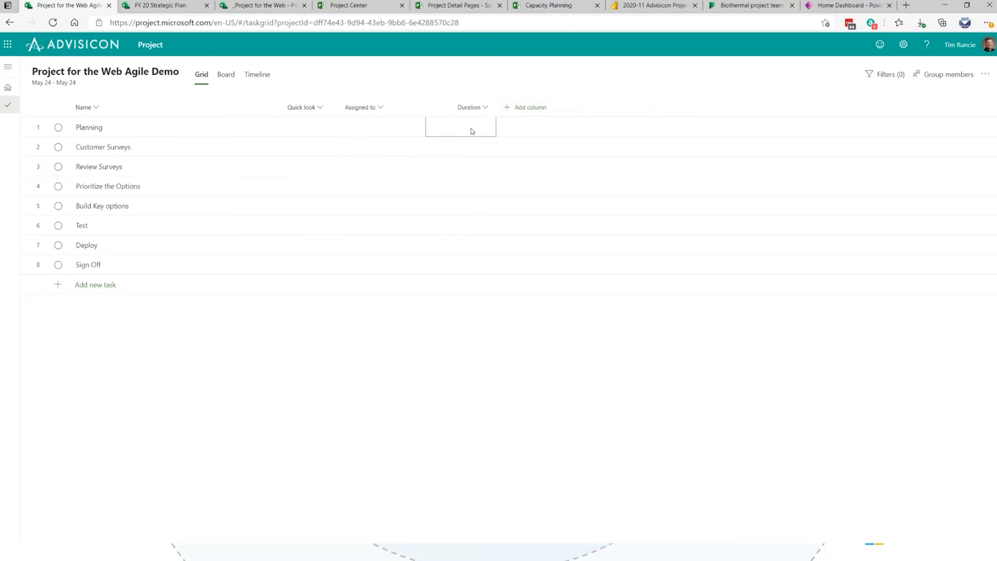
type("3")
key("Return")
type("6")
key("Return")
type("1")
key("Return")
key("Up")
type("2")
key("Return")
Give Prioritize the Options 4 days and Build Key options 2 weeks duration.
type("4")
key("Return")
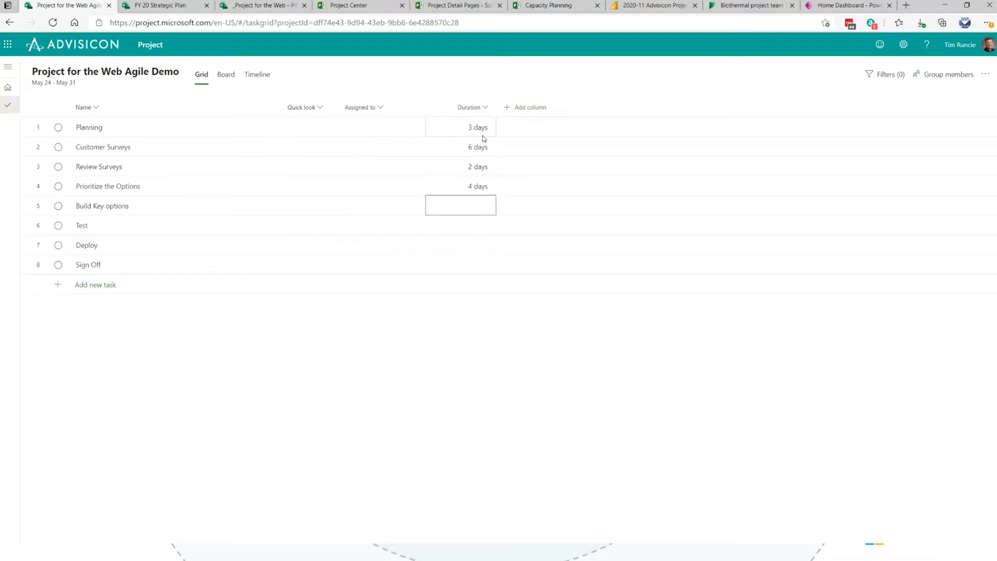
type("2 weeks")
key("Return")
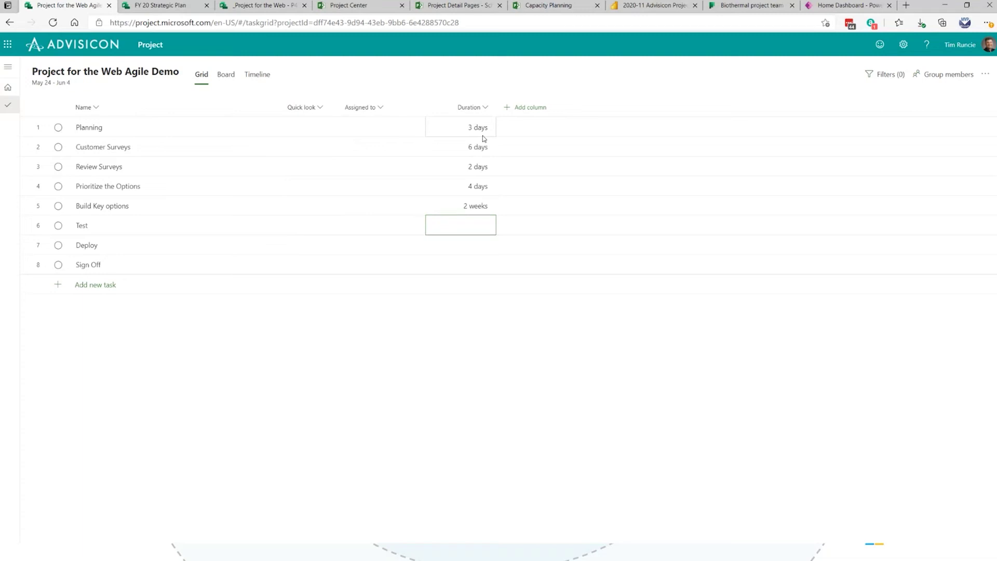
left_click(531, 108)
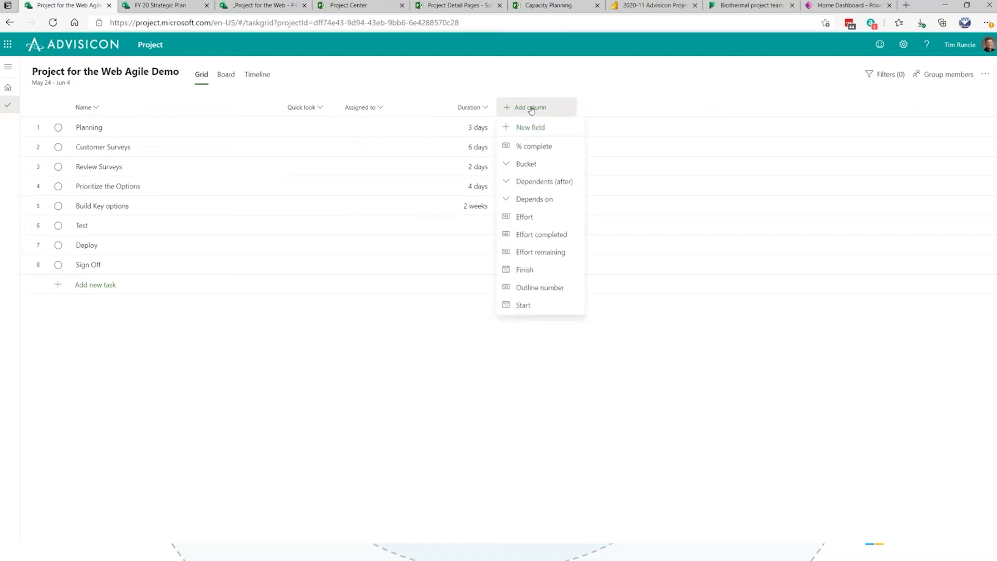
Add the % complete and Effort columns, placing Effort before % complete.
left_click(535, 146)
left_click(630, 108)
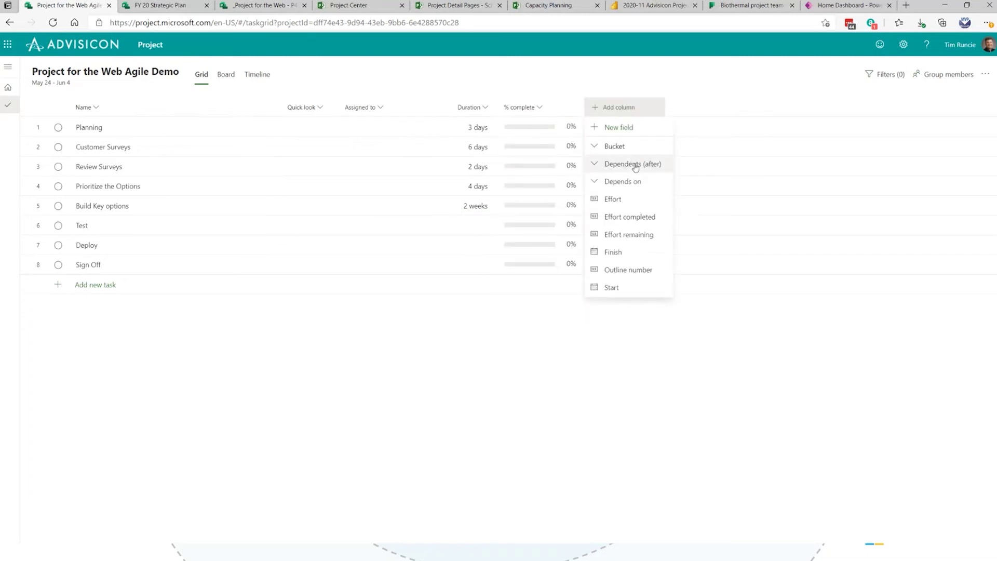
left_click(622, 200)
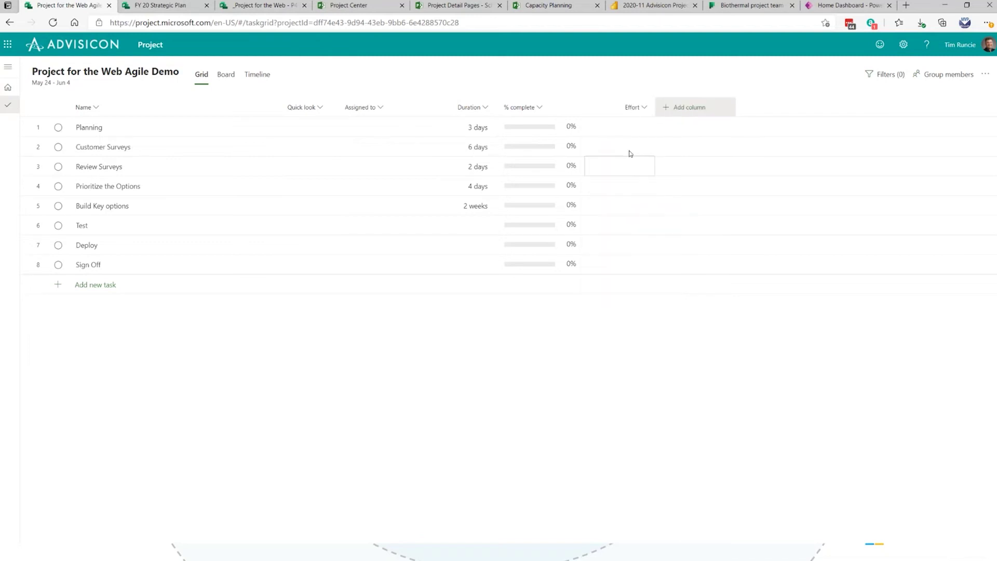
left_click_drag(602, 107, 503, 120)
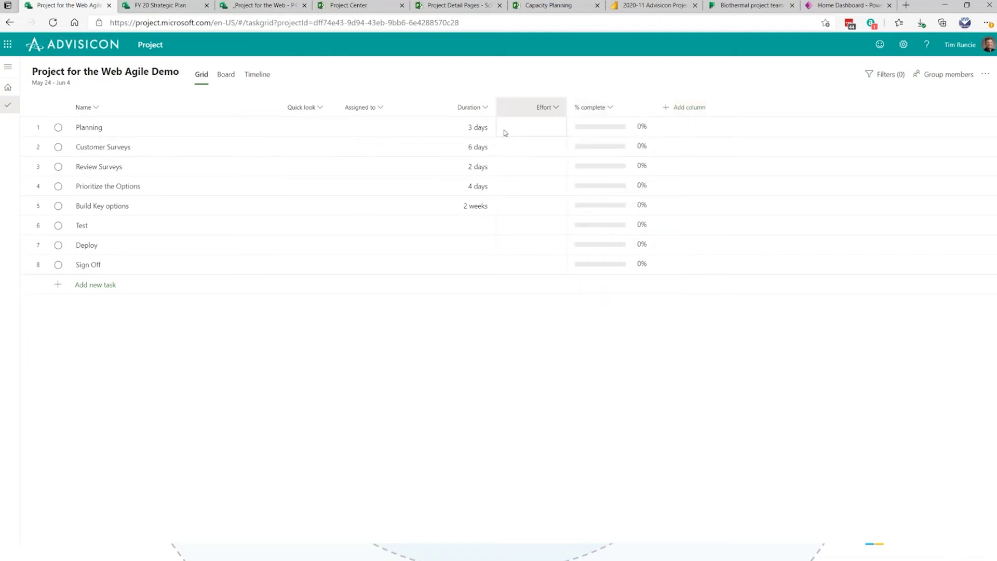
Enter effort of 5, 30 and 6 hours for Planning, Customer Surveys and Review Surveys.
left_click(543, 133)
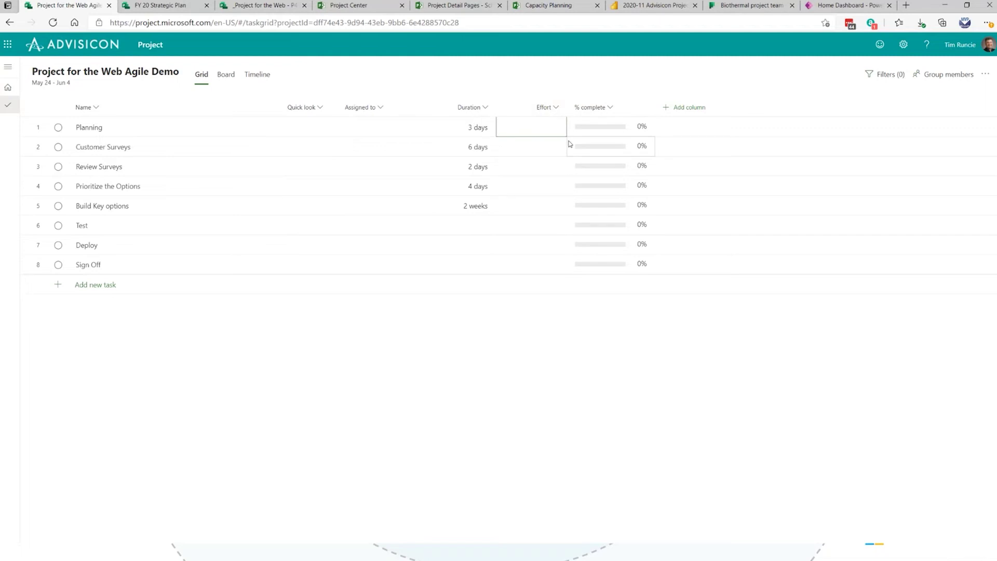
type("5")
key("Return")
type("30")
key("Return")
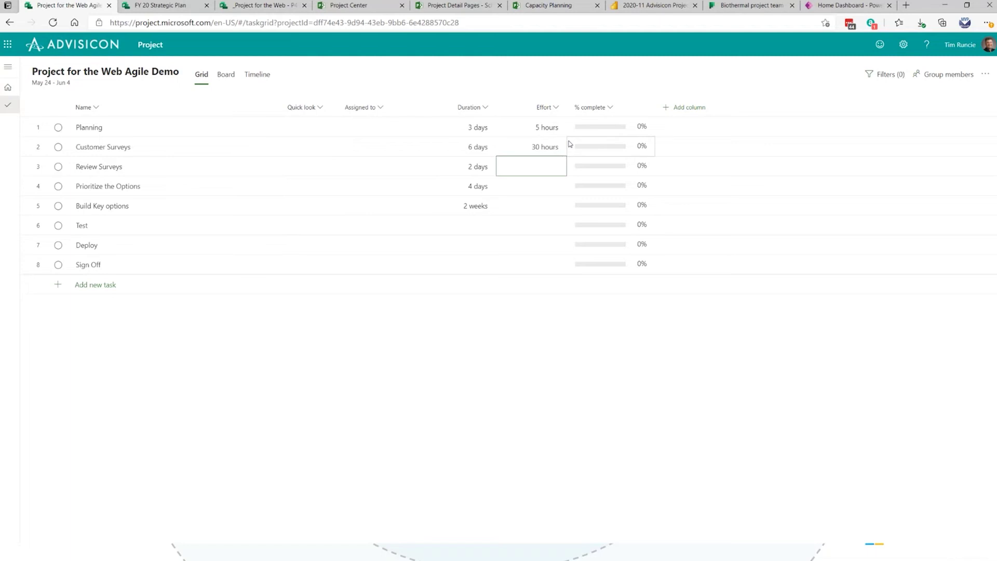
type("6")
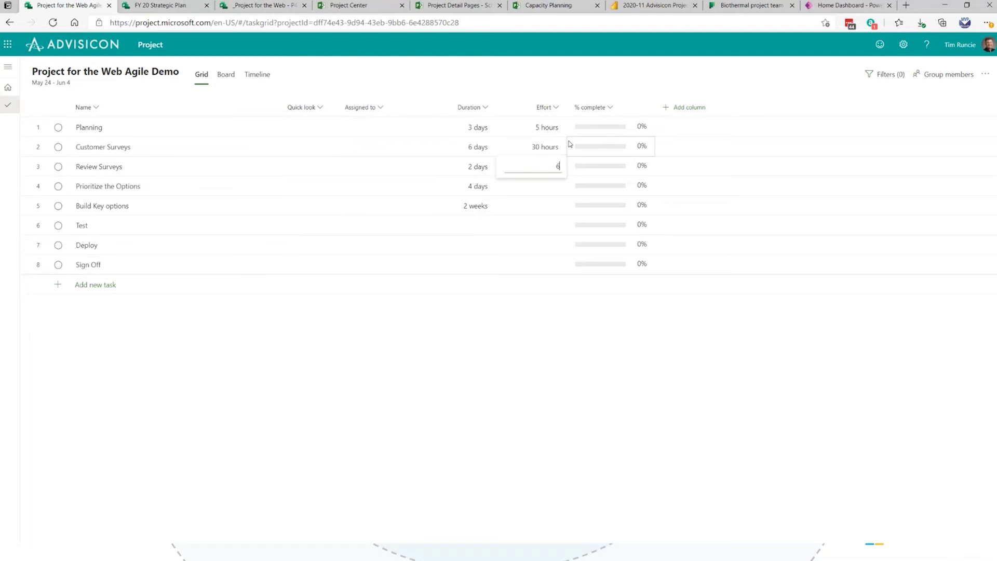
key("Return")
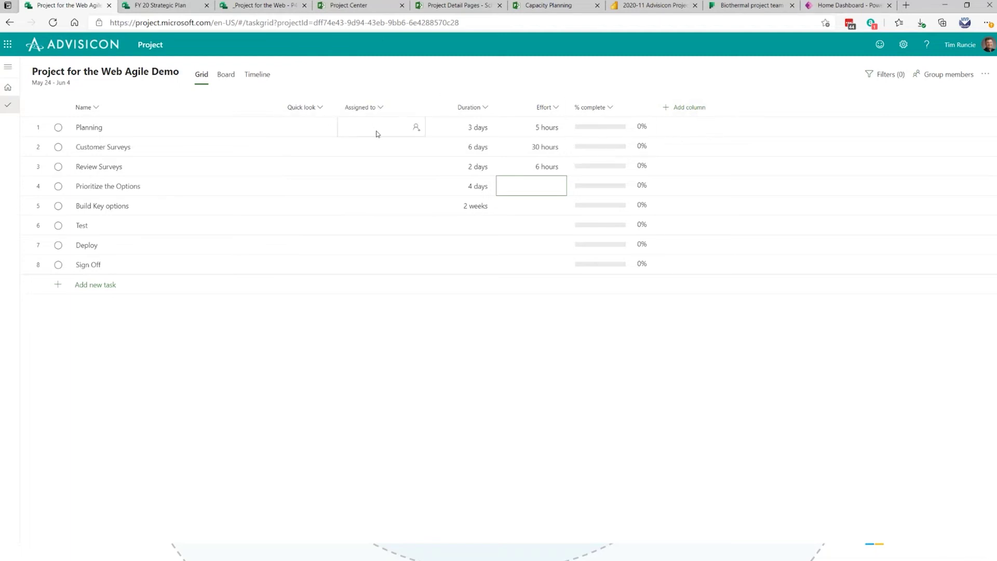
Assign a searched team member to Planning and add a second person to the project group.
left_click(416, 128)
left_click(417, 128)
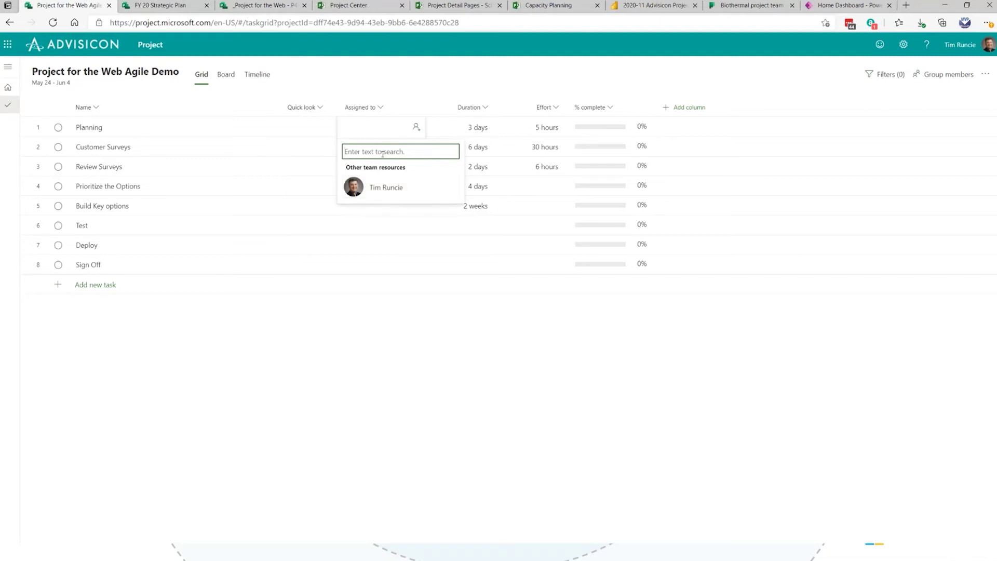
type("Ken")
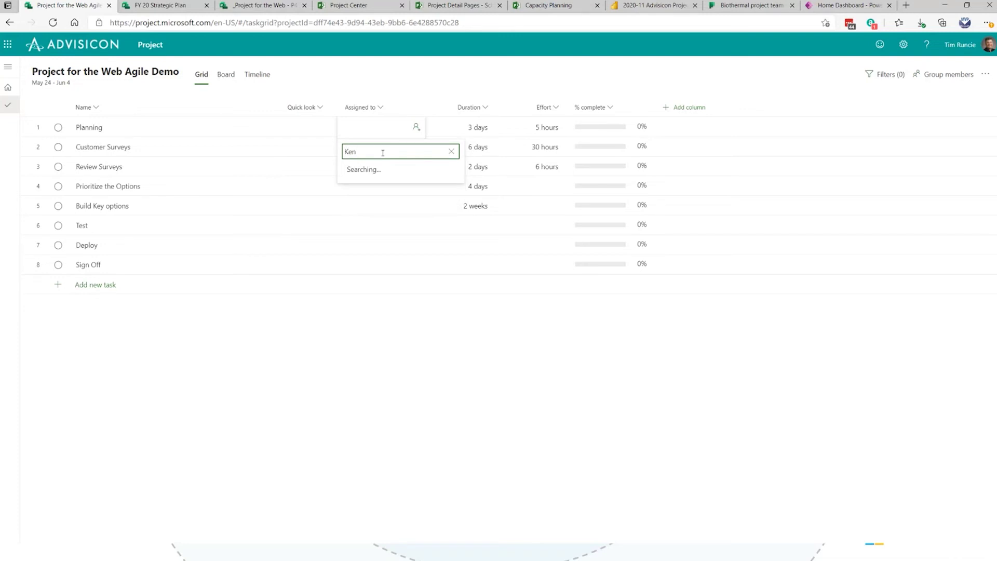
left_click(378, 187)
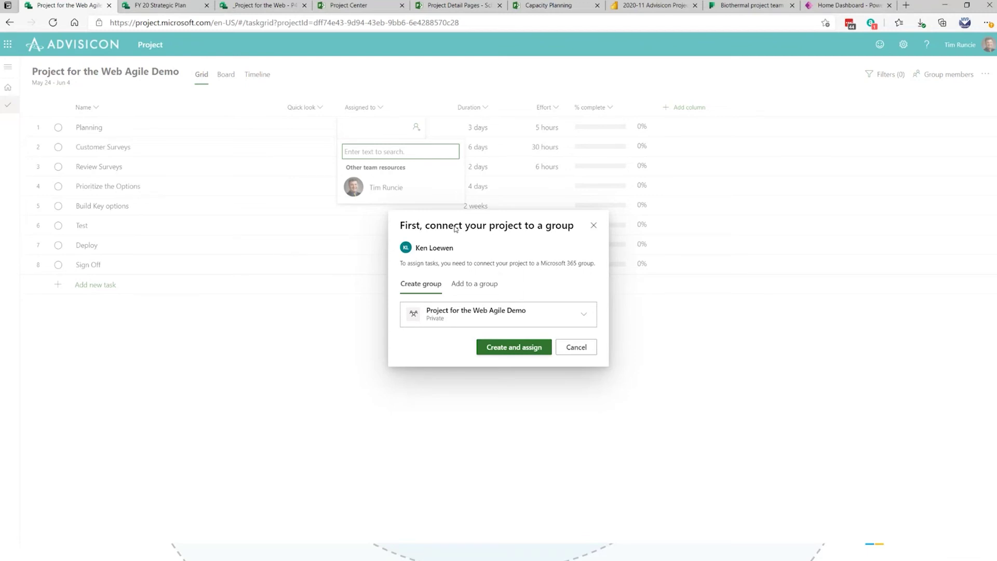
left_click(517, 348)
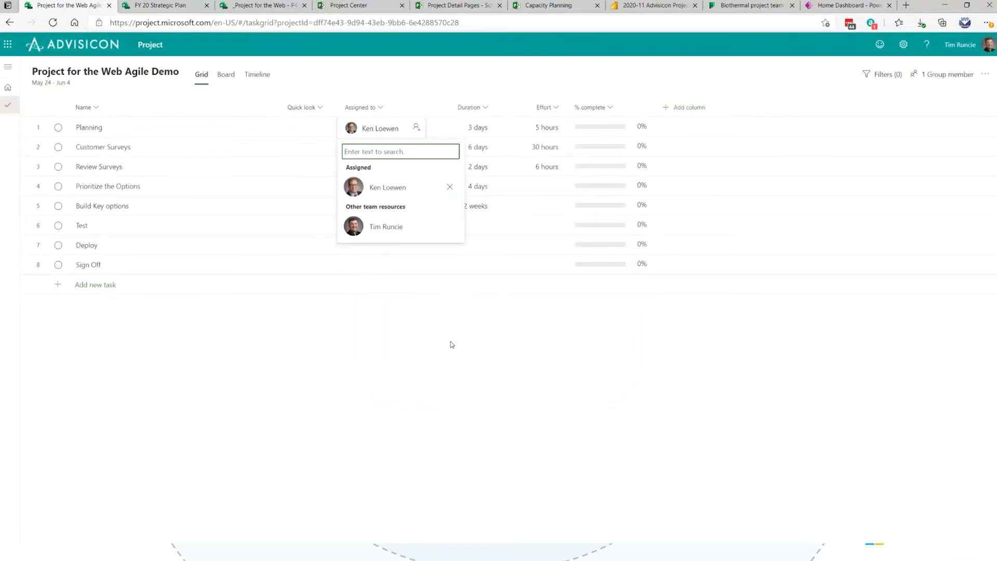
type("David")
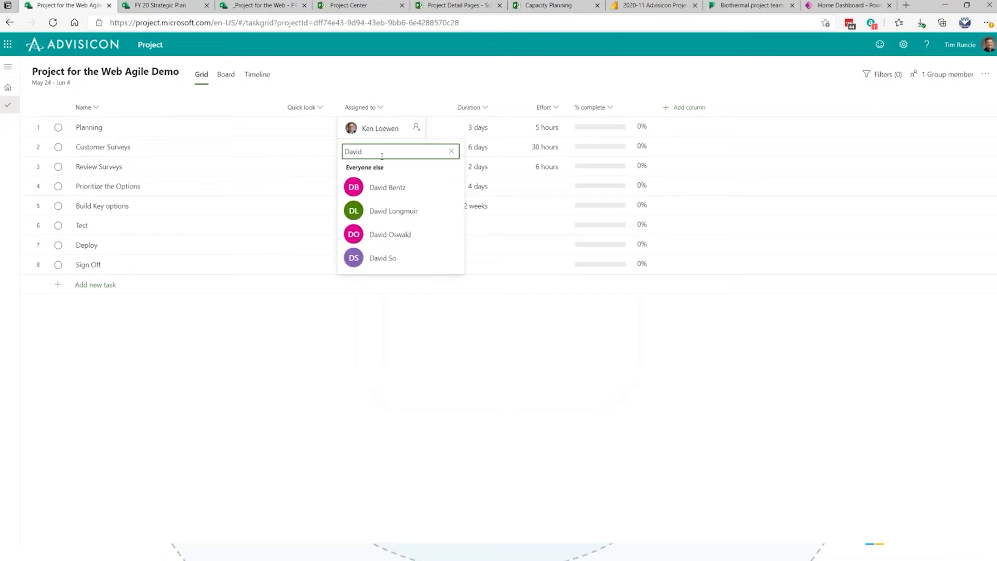
left_click(385, 190)
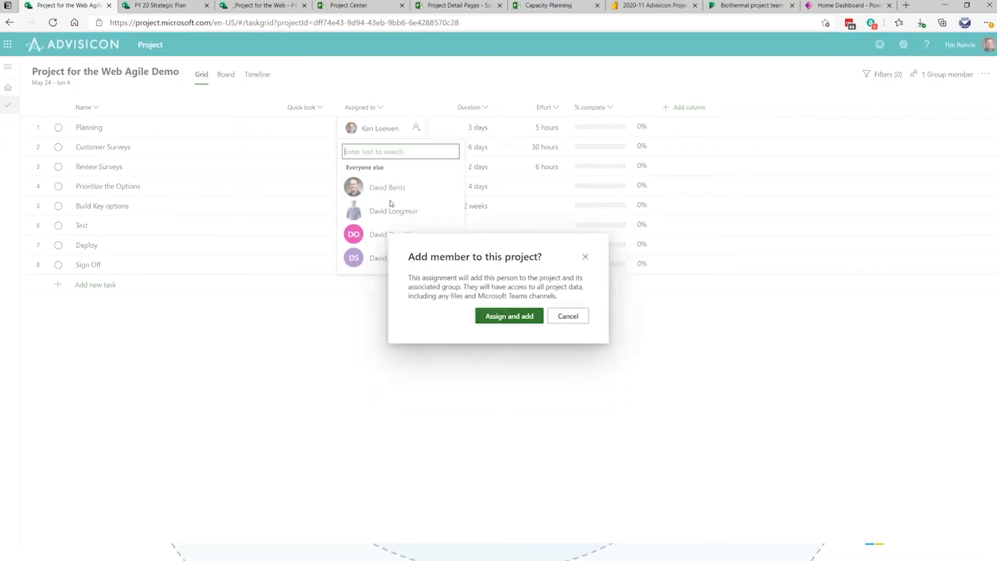
left_click(513, 317)
left_click(392, 321)
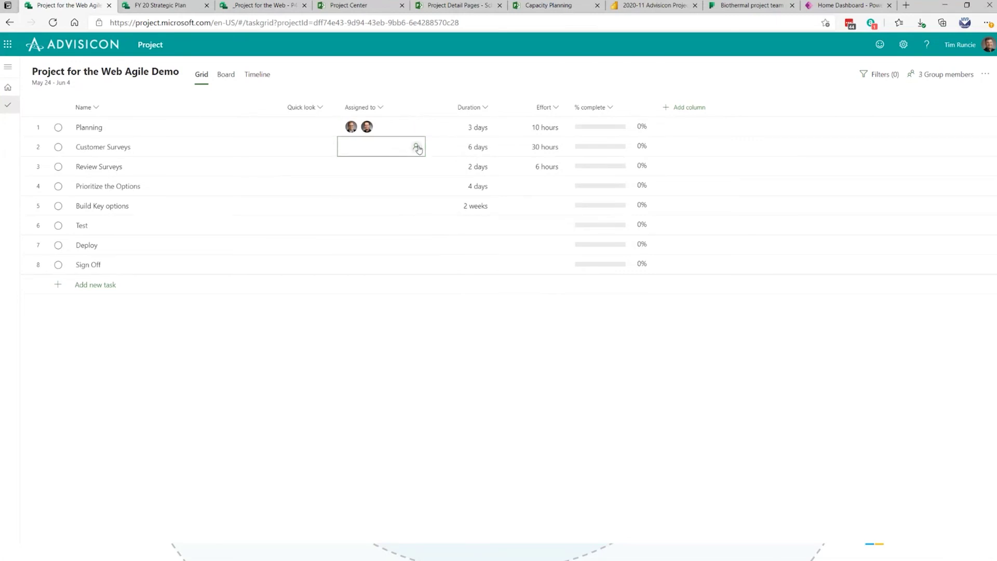
Assign two team members to Customer Surveys and one to Build Key options.
left_click(416, 147)
left_click(397, 208)
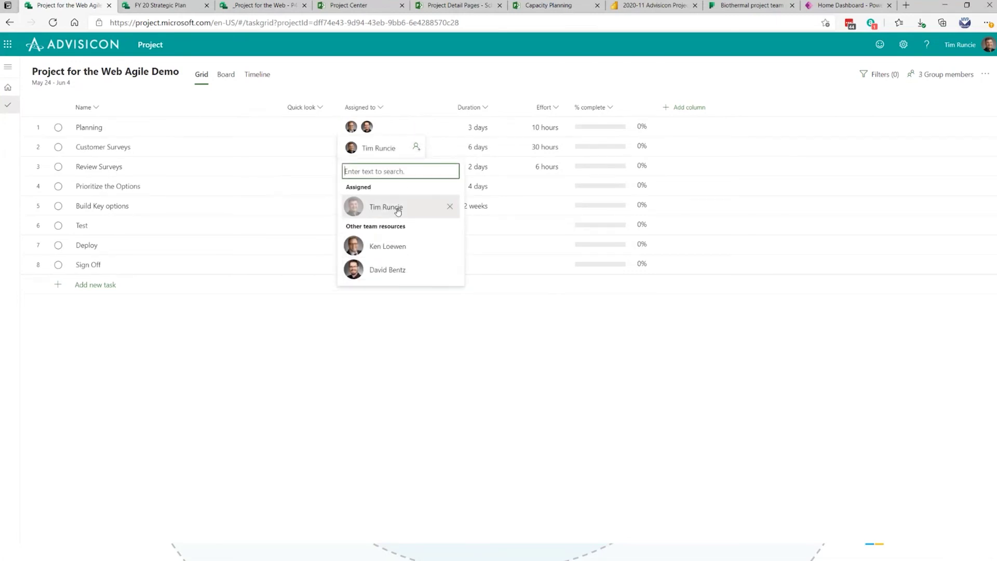
left_click(385, 279)
left_click(379, 337)
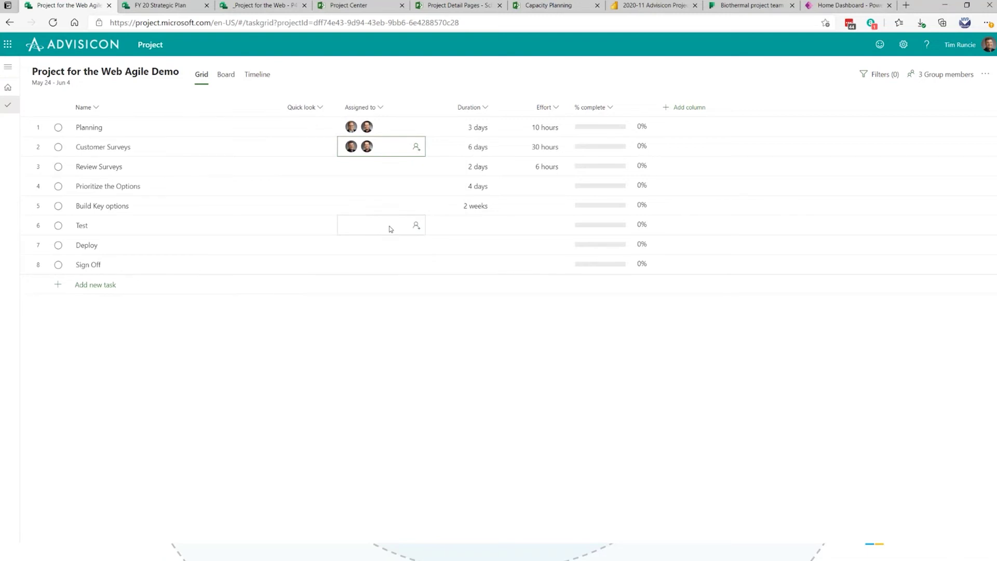
left_click(416, 205)
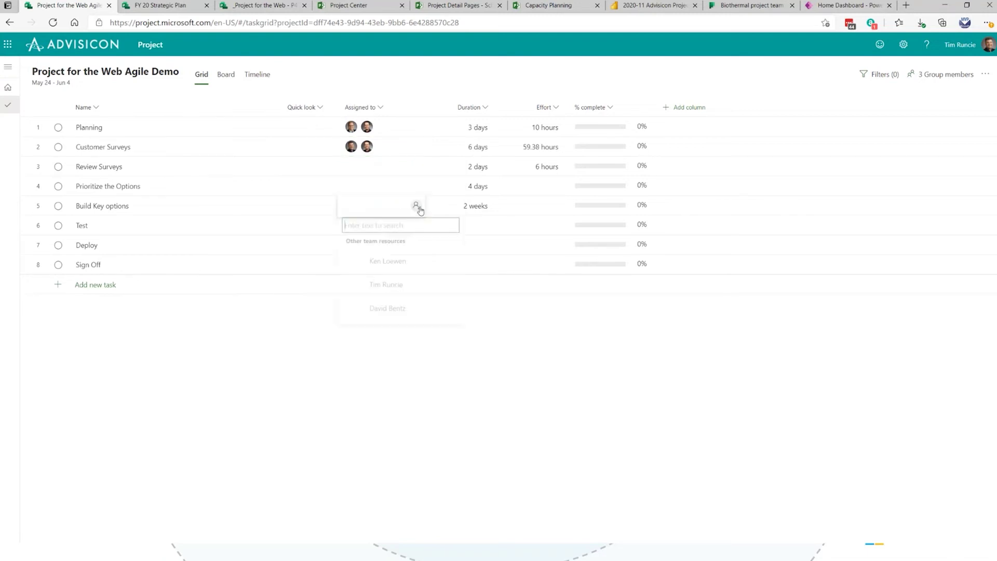
left_click(382, 267)
left_click(397, 360)
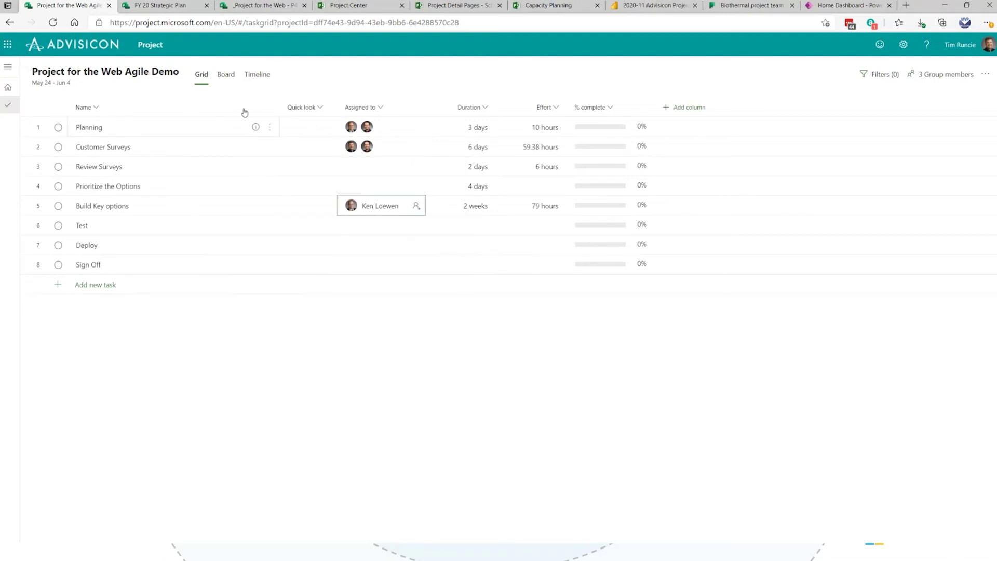
Switch to the Board view and rename Bucket 1 to Backlog.
left_click(226, 75)
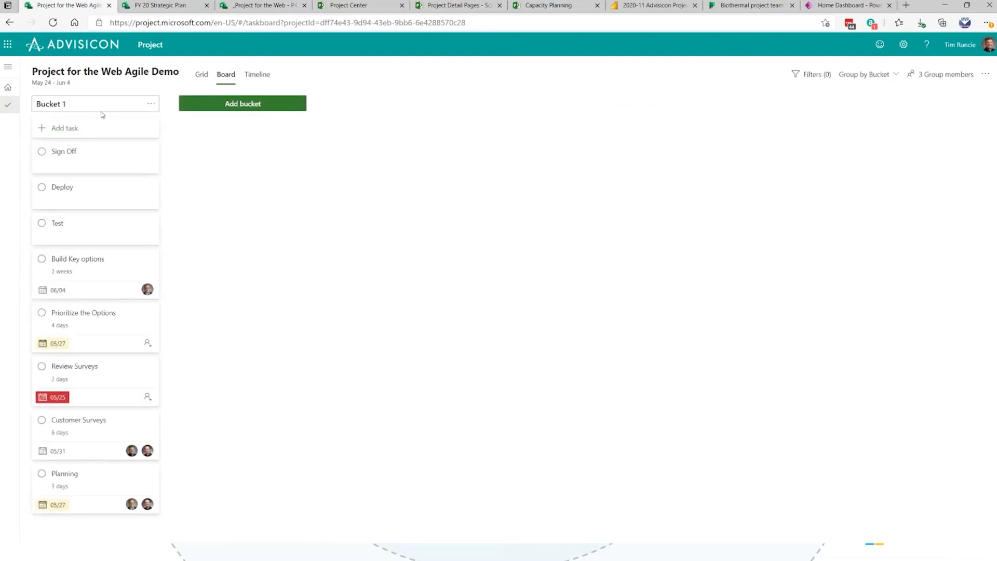
left_click(67, 110)
key("BackSpace")
key("BackSpace")
key("BackSpace")
key("BackSpace")
type("Ba")
key("Return")
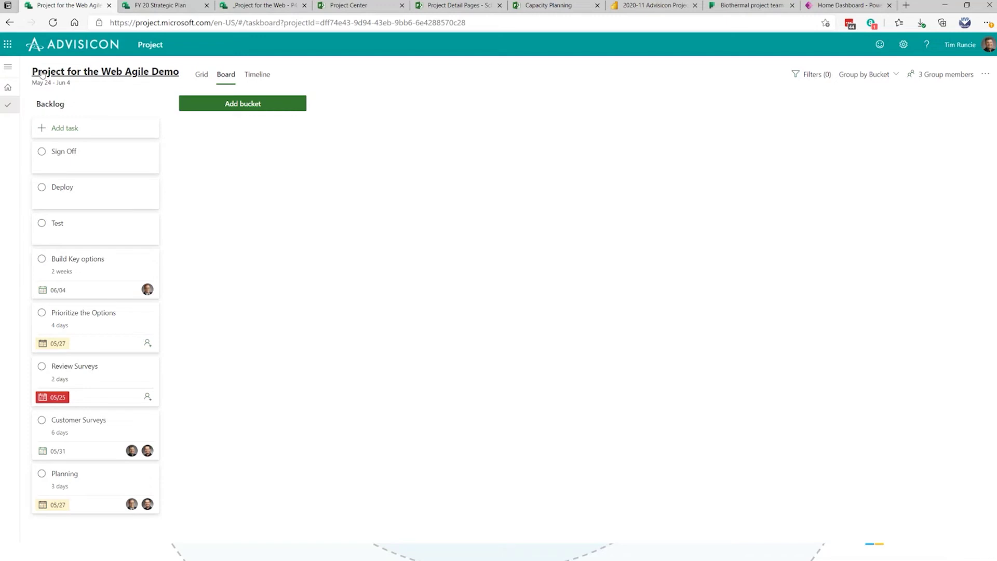
Add Week 12 and High Priority buckets.
left_click(261, 103)
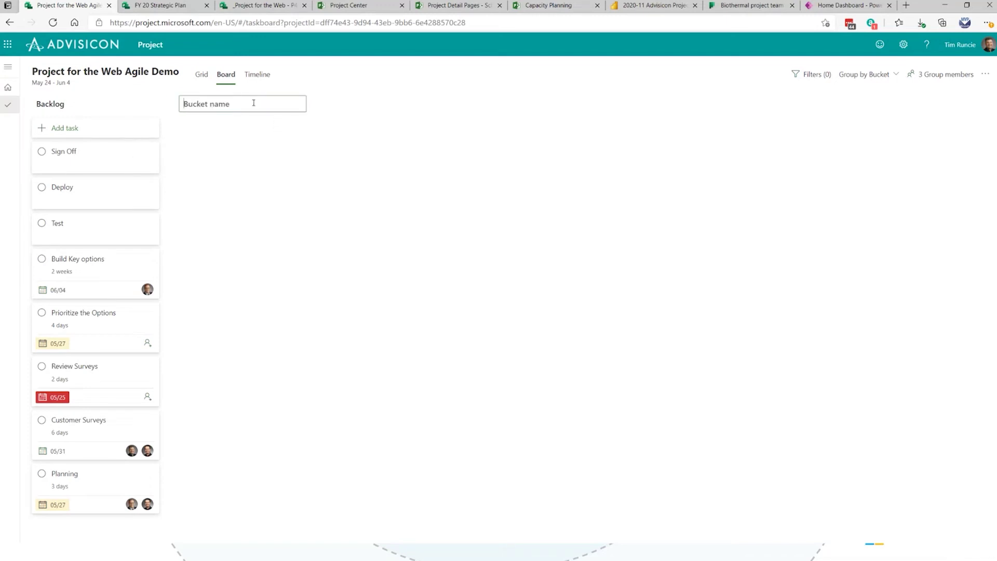
type("Week 12")
key("Return")
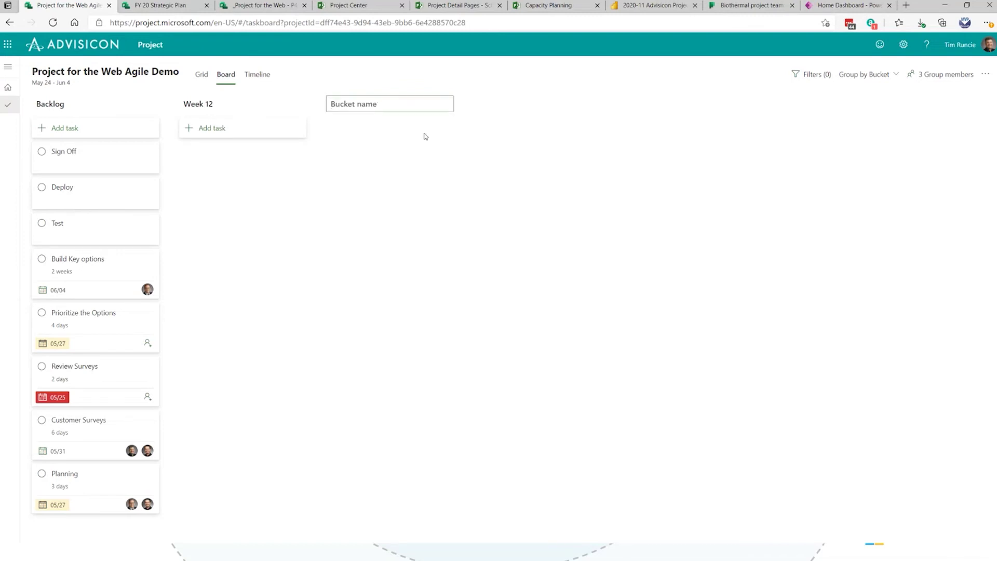
type("High Priority")
left_click(424, 137)
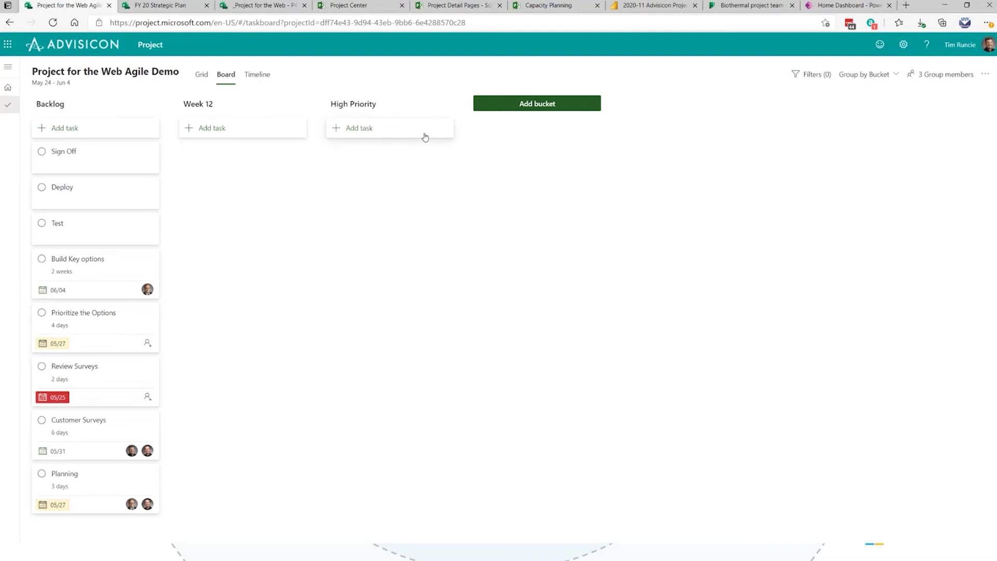
Move Deploy into Week 12 and add Sprint 1 and Sprint 2 buckets.
mouse_move(92, 160)
left_mouse_down()
mouse_move(407, 194)
mouse_move(284, 159)
mouse_move(369, 162)
mouse_move(387, 170)
mouse_move(123, 167)
mouse_move(85, 152)
left_mouse_up()
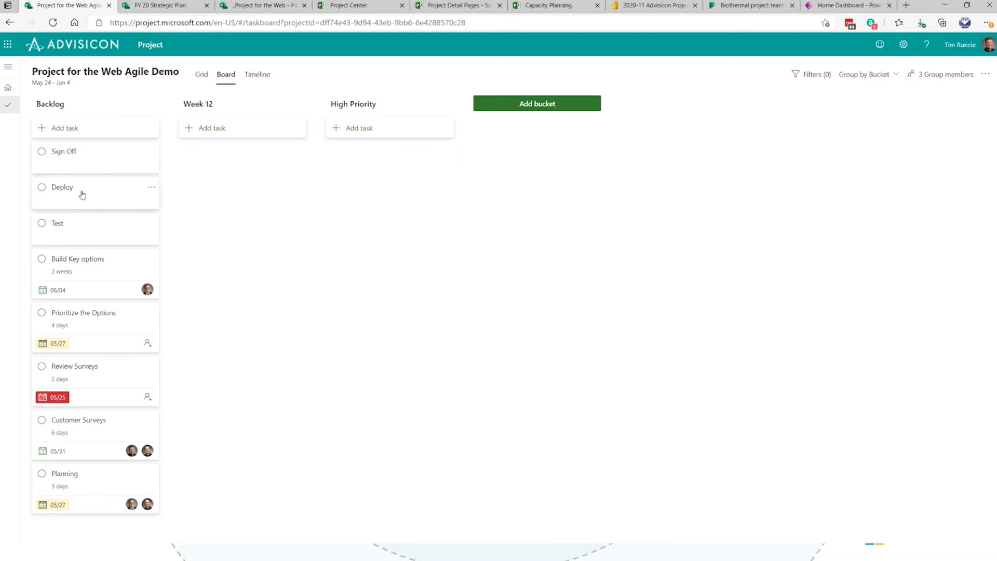
left_click_drag(82, 196, 249, 164)
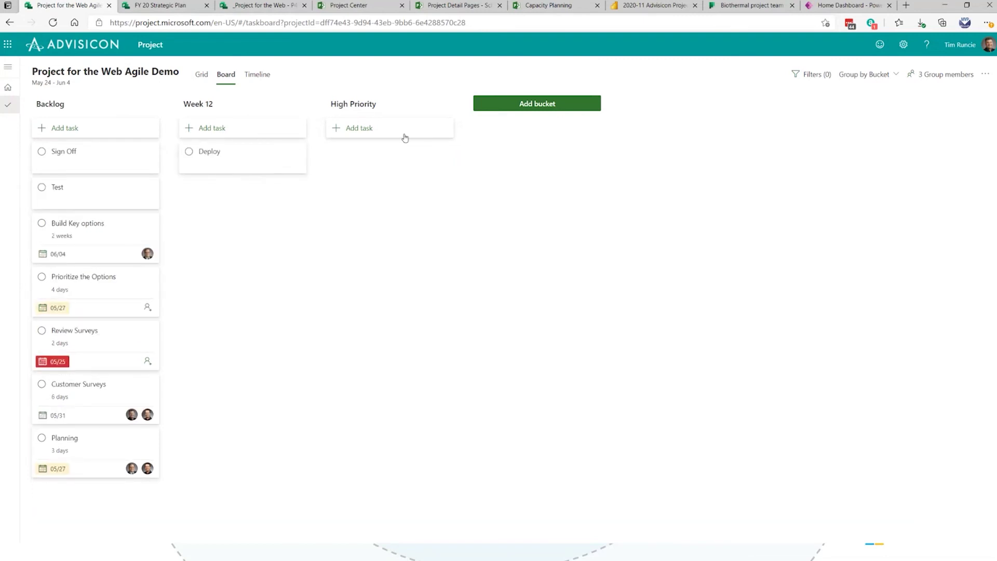
left_click(536, 106)
type("Sprint 1")
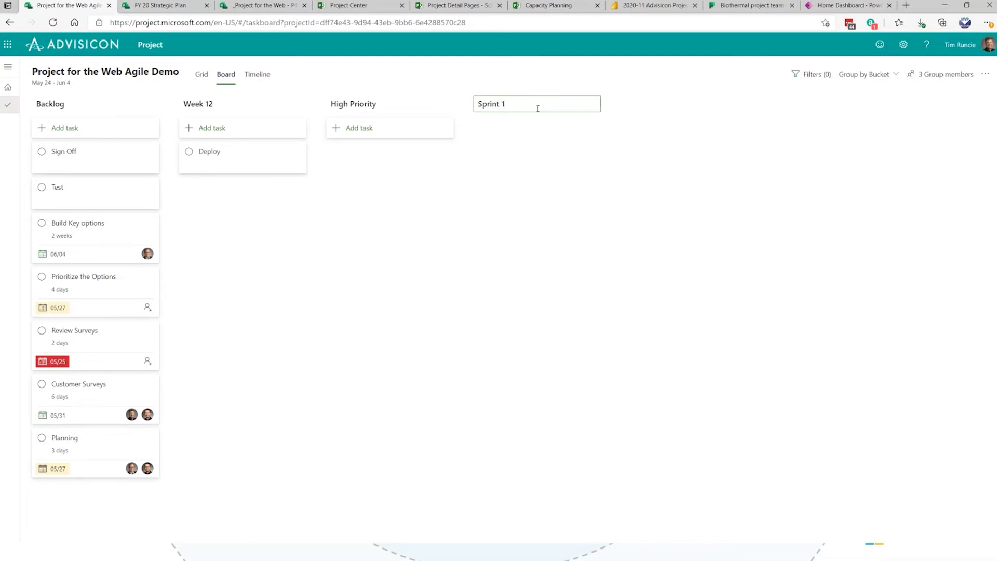
key("Return")
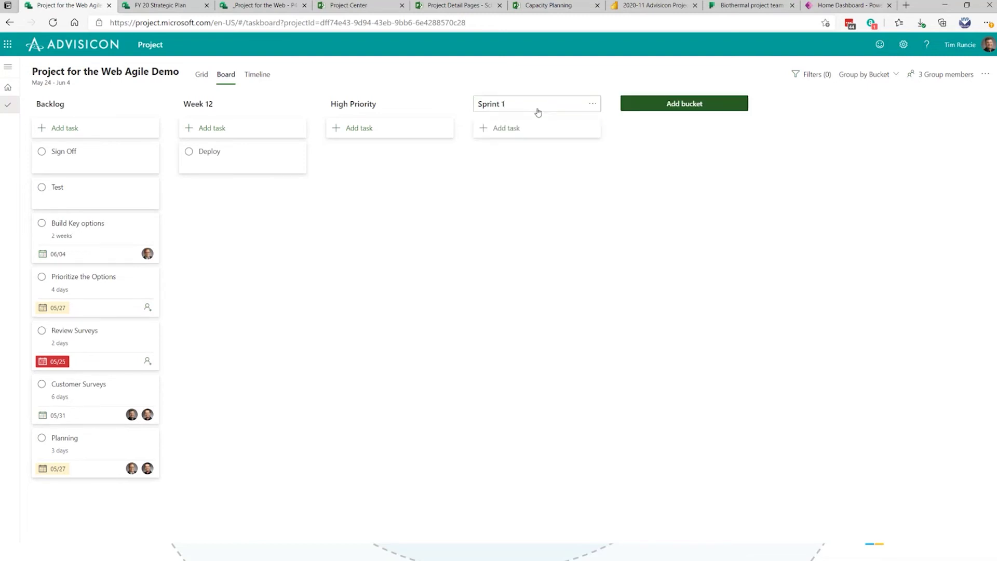
left_click(678, 104)
type("Apri")
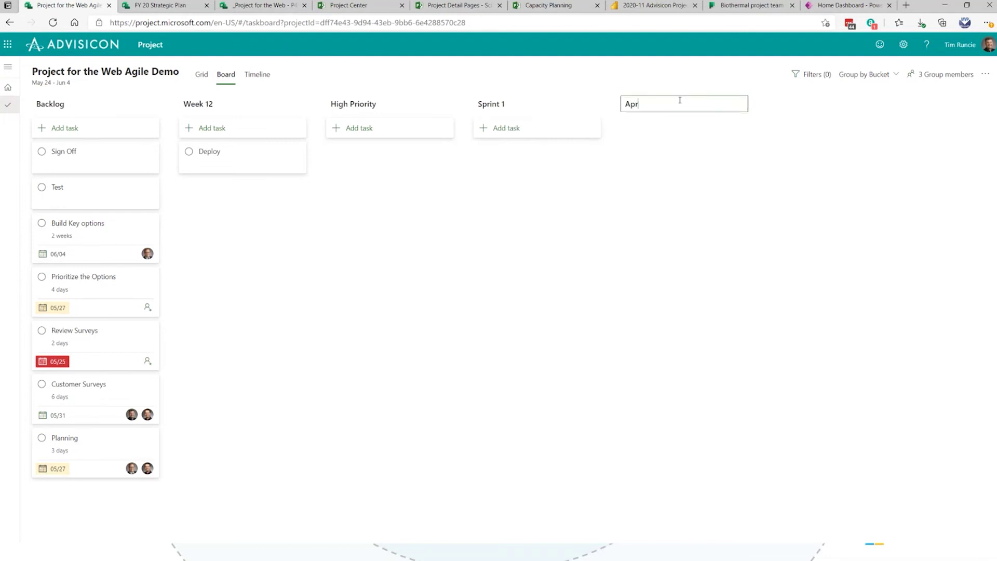
key("BackSpace")
key("BackSpace")
key("BackSpace")
type("Sp")
key("Return")
Rename High Priority to 'High Priority / Review' and move it after Sprint 2.
left_click(410, 105)
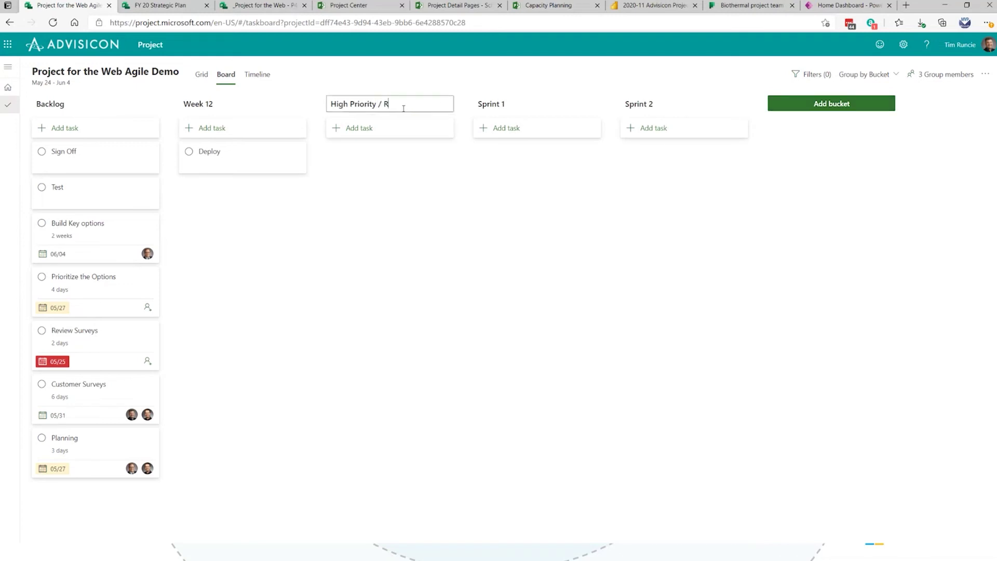
type("/ Review")
key("Return")
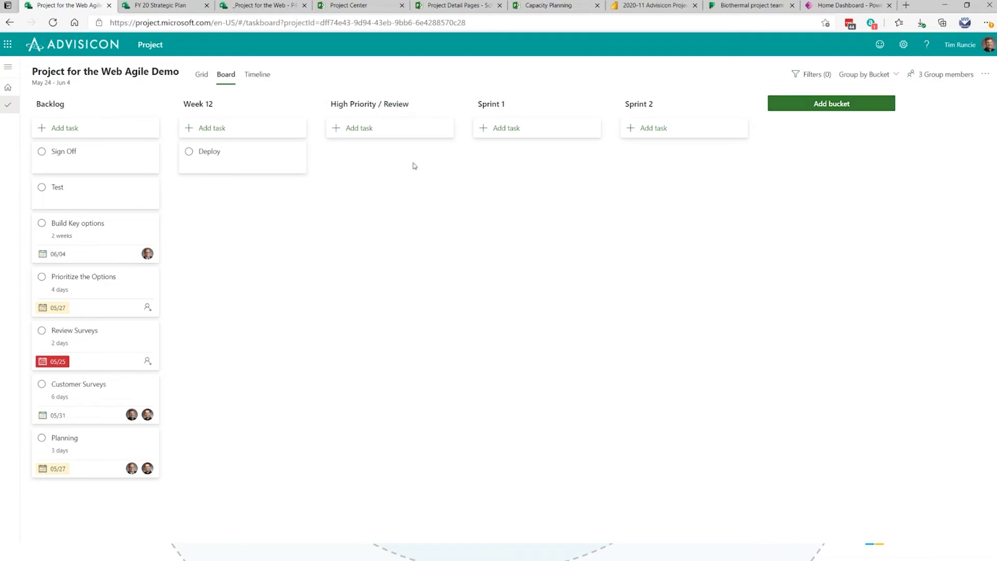
left_click_drag(369, 103, 689, 107)
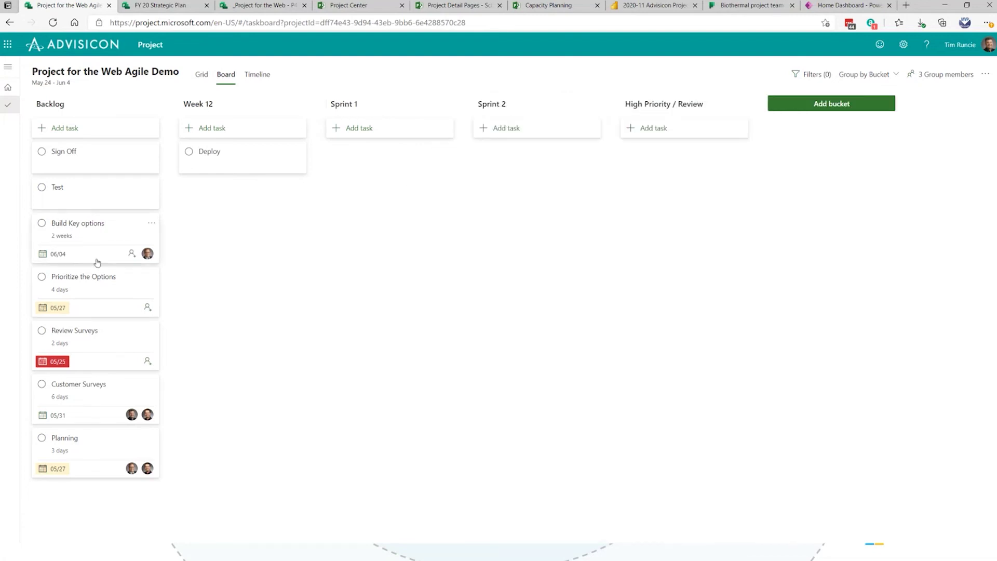
Move Build Key options and Prioritize the Options into Sprint 1 and Customer Surveys into Sprint 2.
left_click_drag(96, 261, 389, 150)
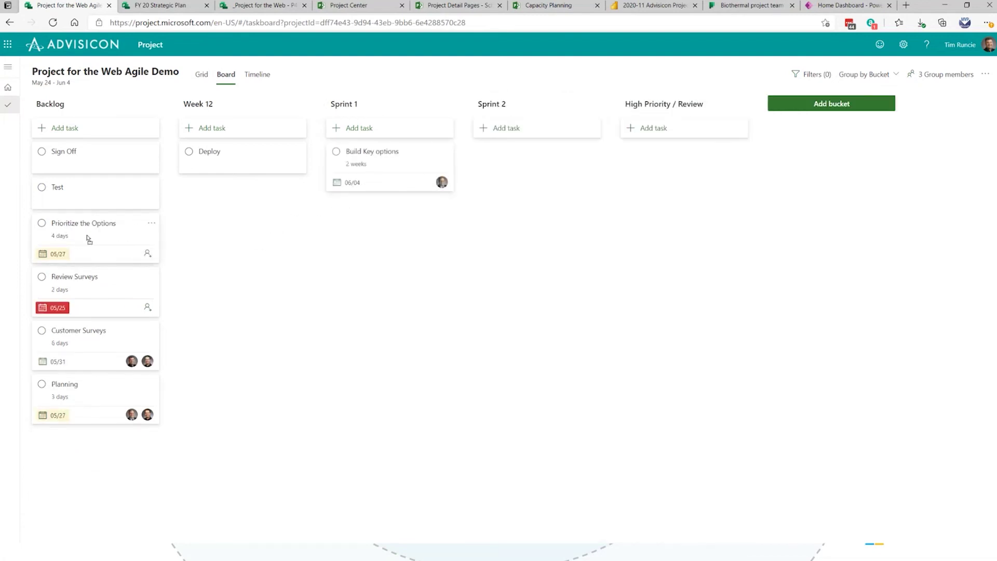
left_click_drag(88, 237, 384, 221)
left_click_drag(104, 273, 677, 155)
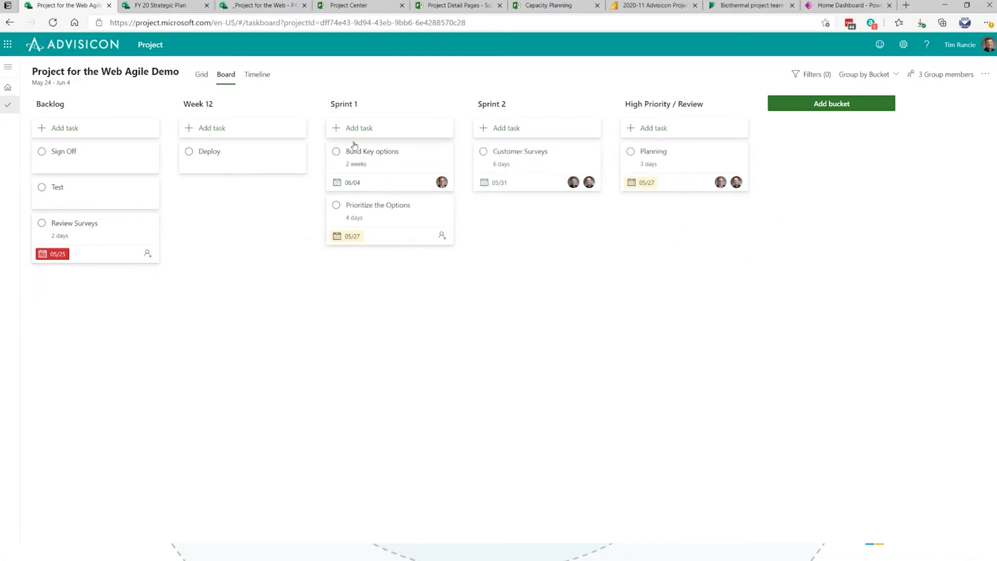
left_click(257, 74)
Chain Planning, Customer Surveys, Review Surveys, Prioritize the Options and Build Key options with finish-to-start links.
left_click_drag(530, 540, 488, 529)
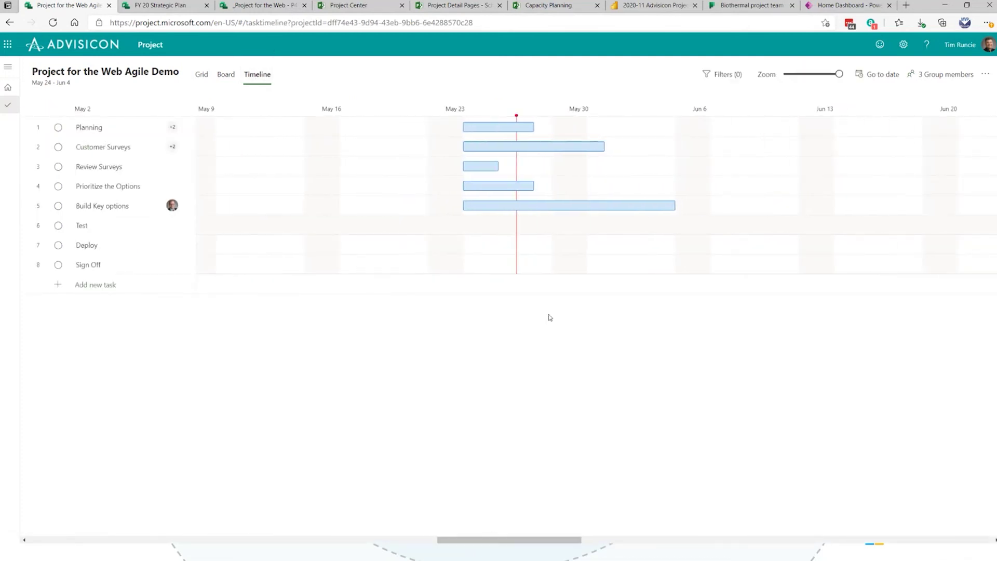
mouse_move(505, 129)
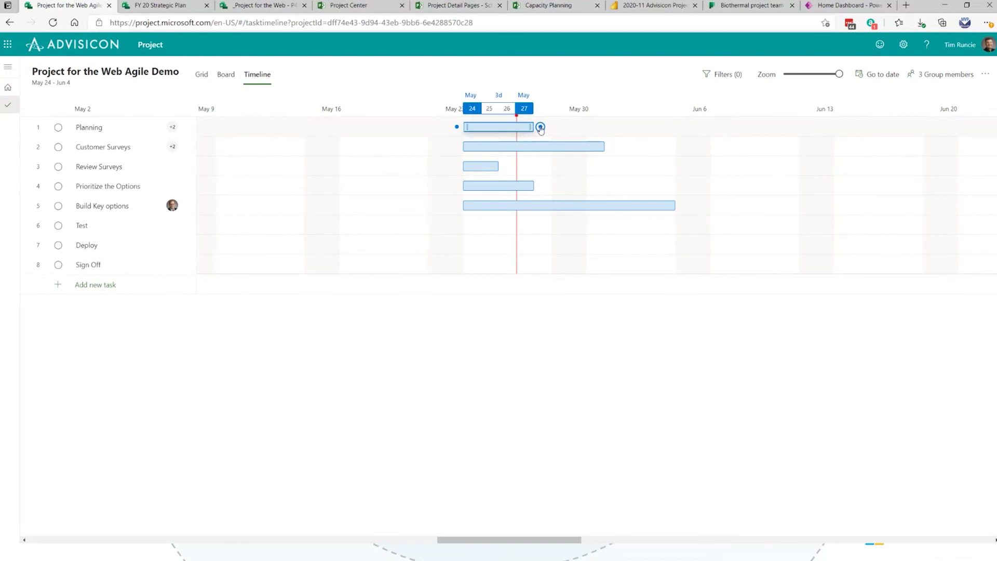
left_click_drag(541, 127, 457, 154)
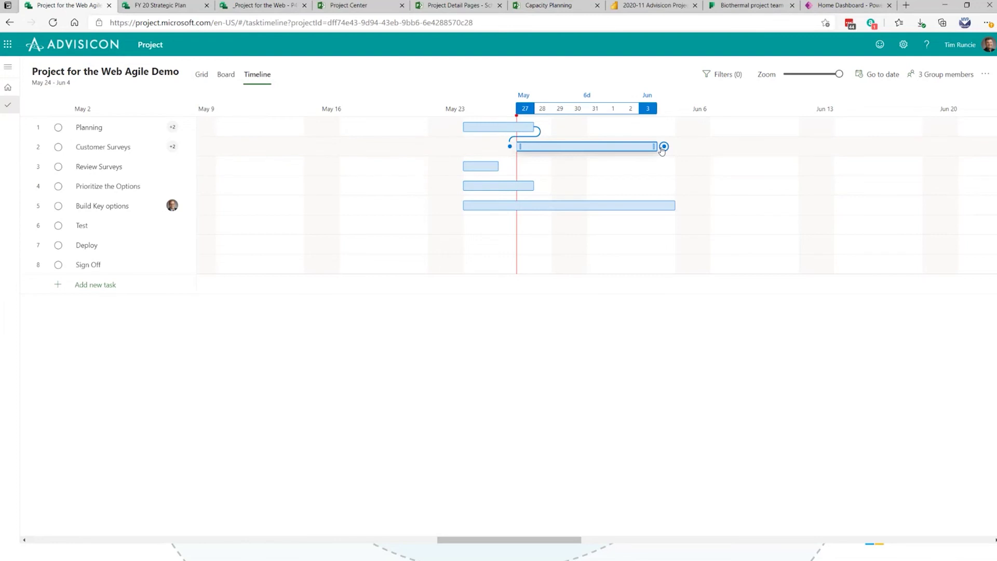
mouse_move(662, 149)
left_click_drag(662, 149, 468, 165)
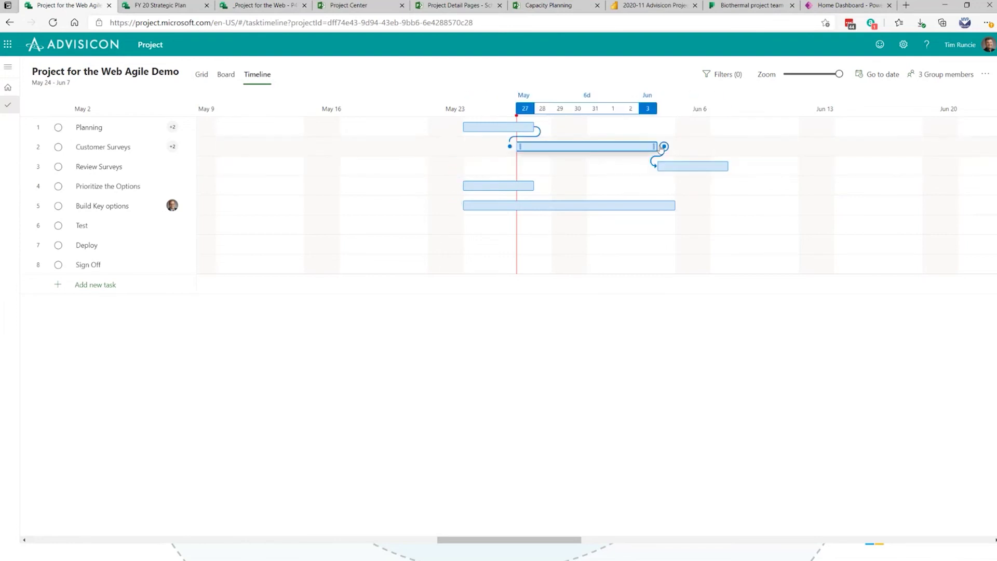
left_click_drag(661, 149, 461, 186)
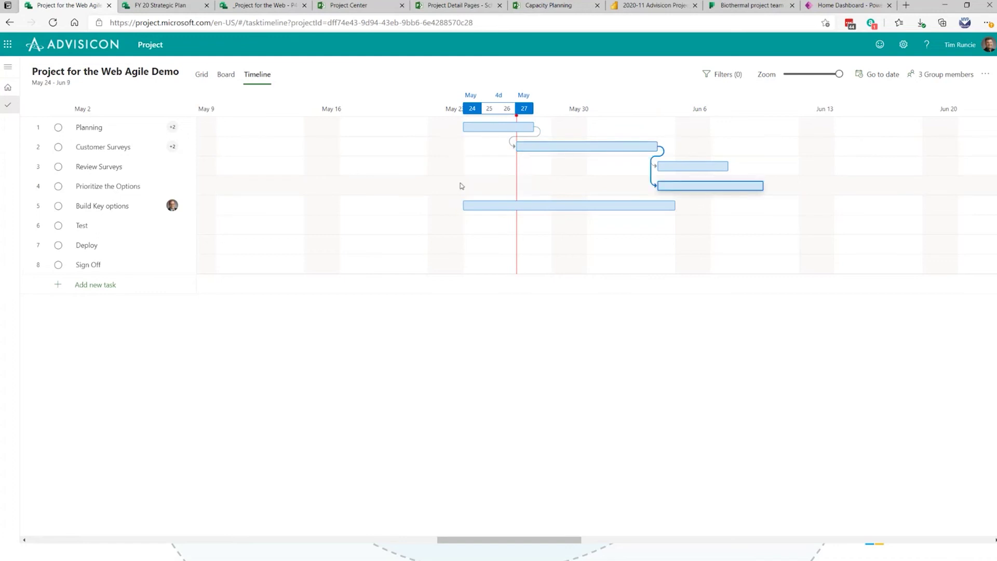
left_click_drag(769, 186, 474, 208)
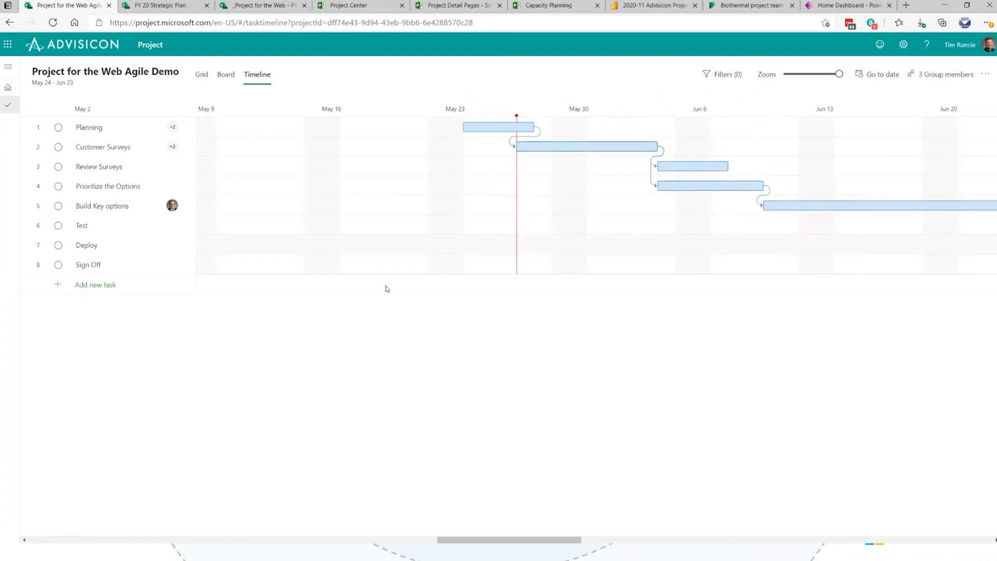
Set the Deploy task's duration to 5 days.
left_click(148, 246)
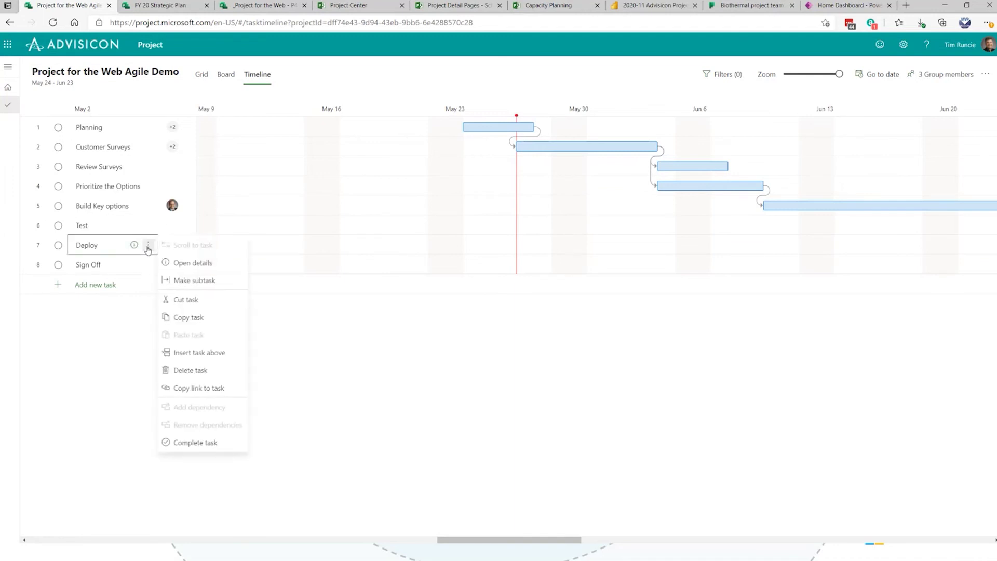
left_click(214, 265)
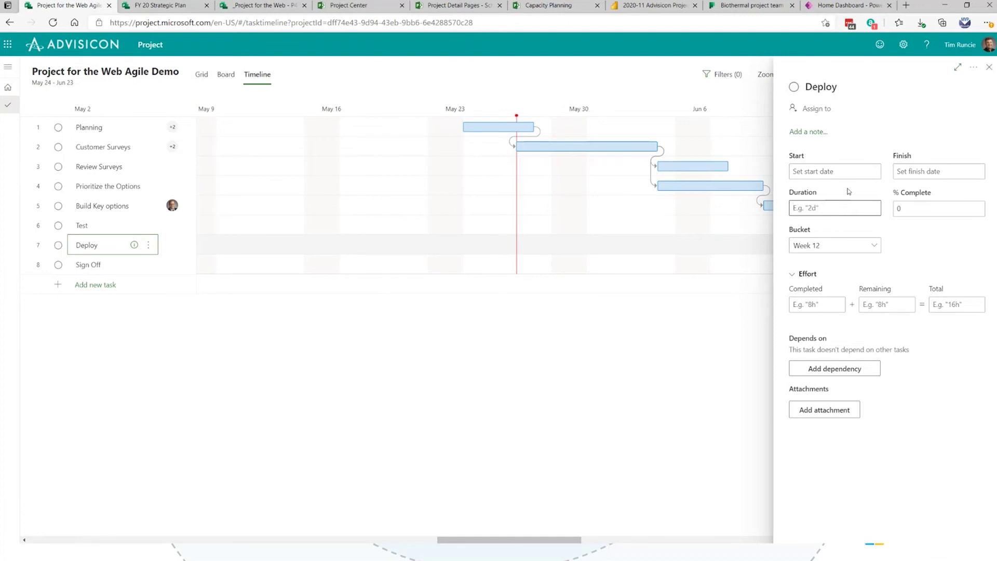
type("5")
key("Return")
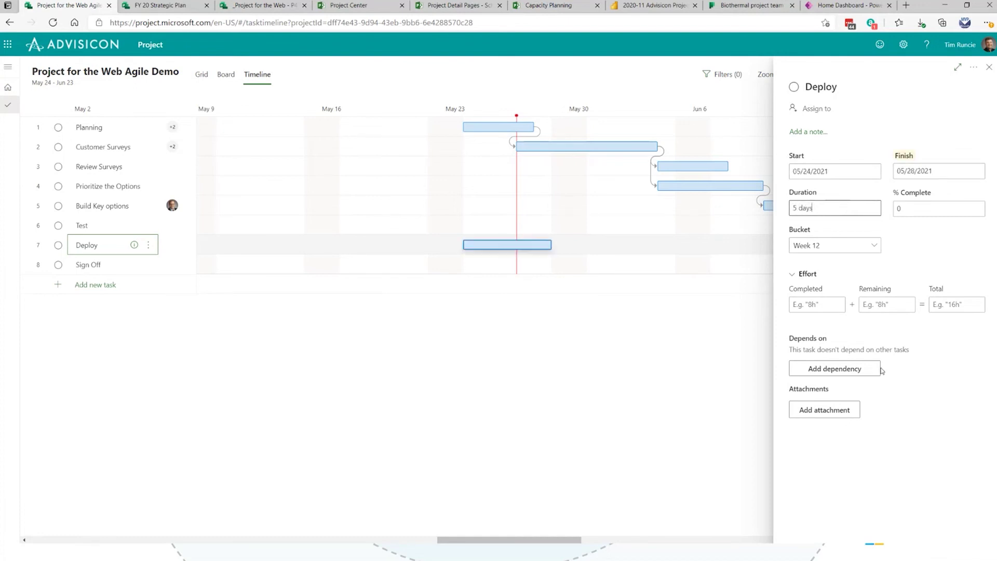
Give Sign Off a 0-day duration so it becomes a milestone on 05/24/2021.
left_click(115, 266)
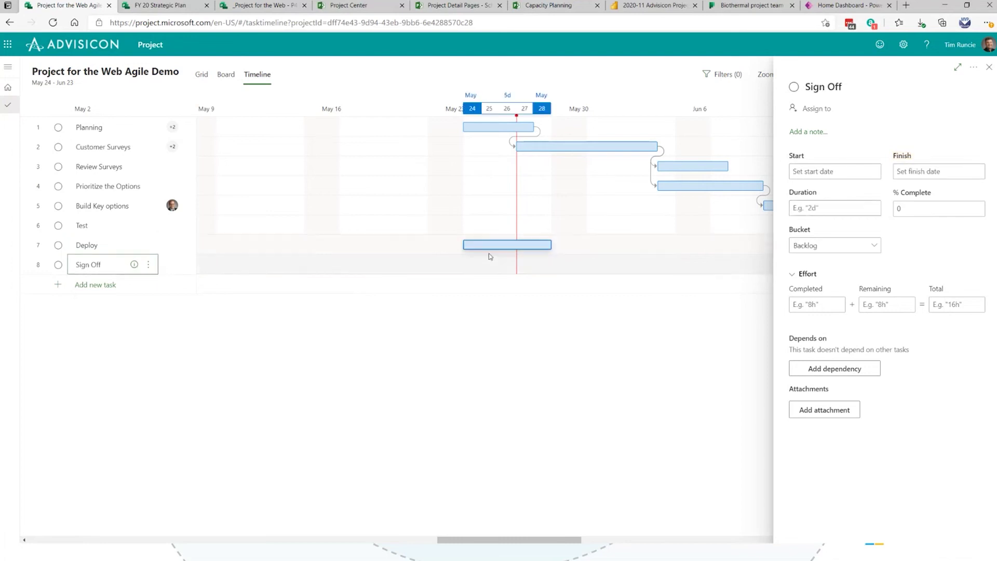
left_click(851, 207)
type("0")
key("Return")
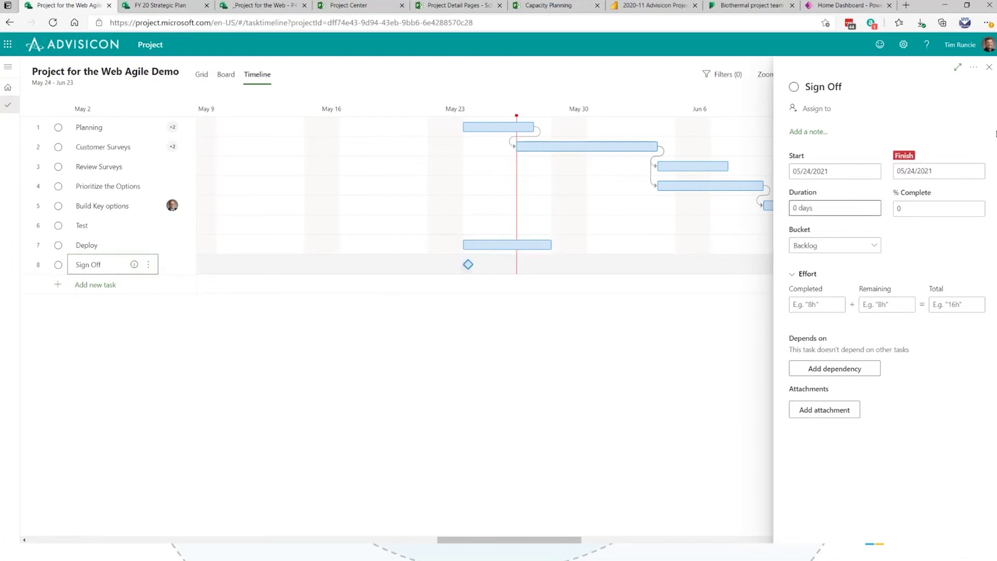
left_click(989, 67)
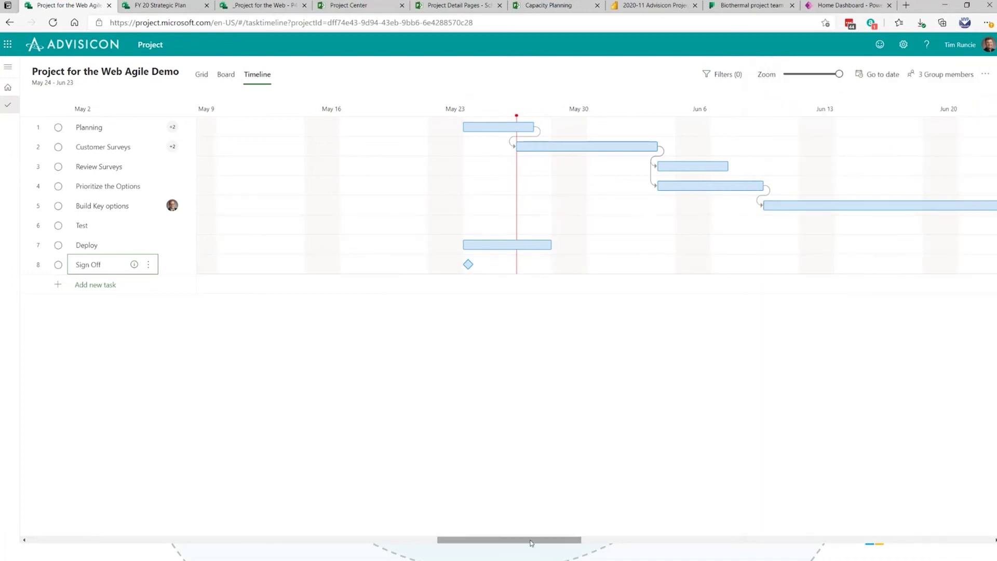
left_click_drag(551, 539, 568, 538)
Link Build Key options to Deploy and Deploy to Sign Off on the Timeline.
left_click_drag(838, 74, 811, 74)
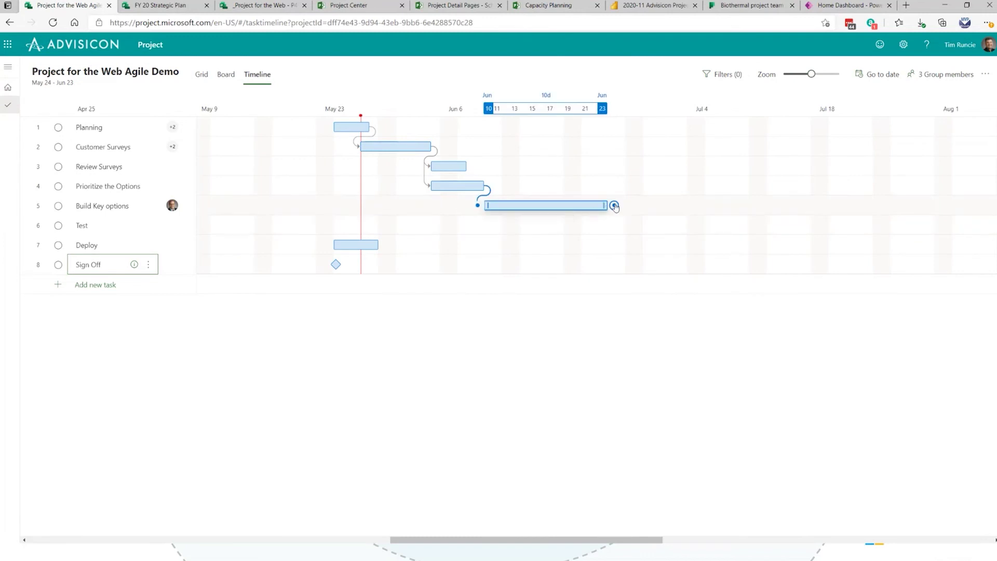
left_click_drag(614, 206, 330, 244)
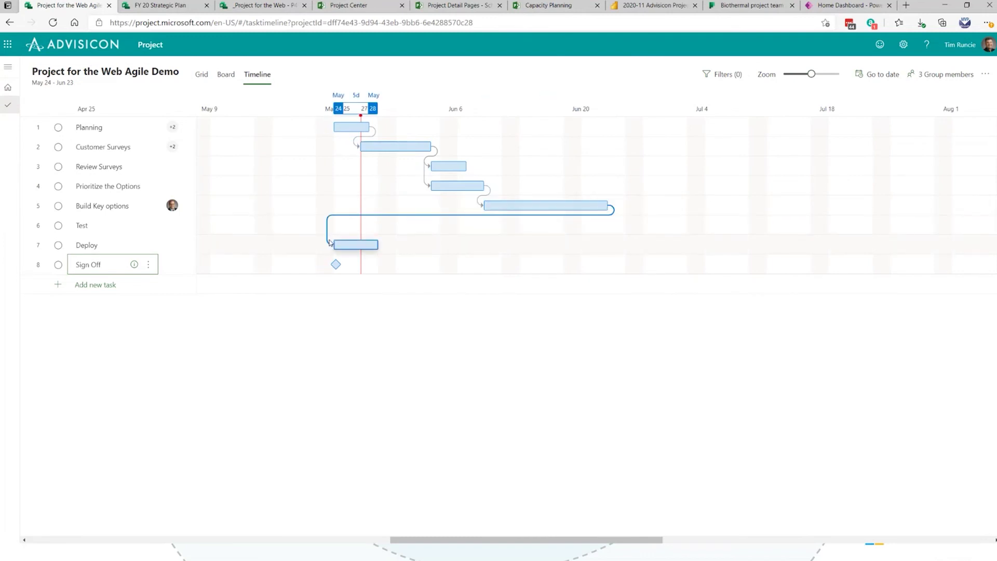
left_click_drag(675, 245, 334, 265)
Shorten Build Key options and move Deploy earlier to run June 7–11, 2021.
left_click_drag(597, 209, 554, 208)
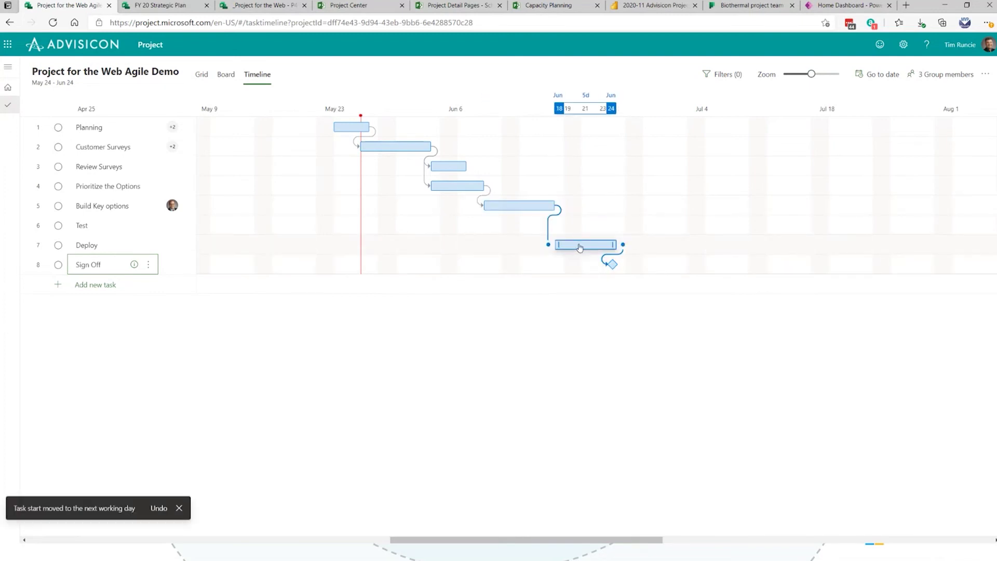
left_click_drag(579, 247, 477, 241)
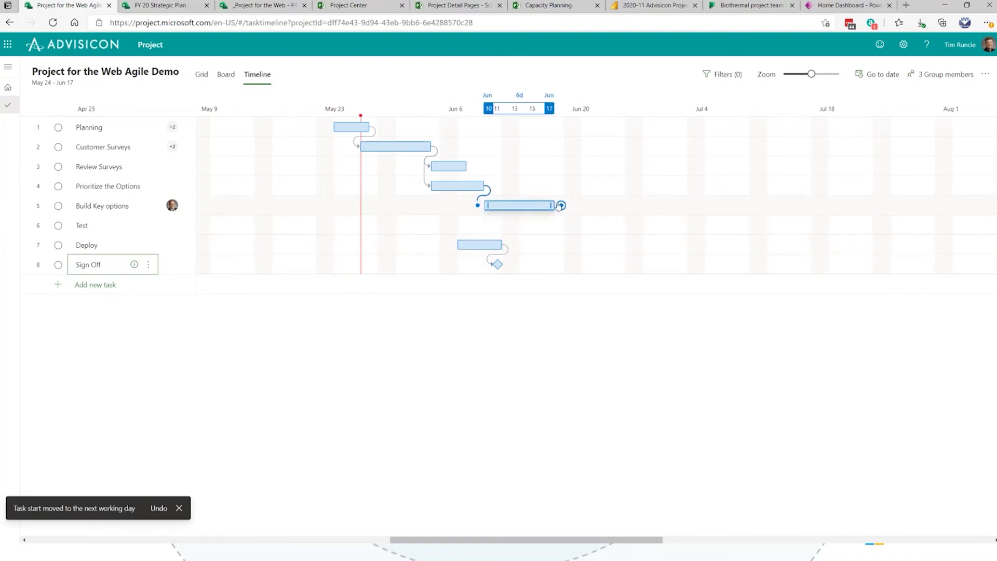
left_click(472, 249)
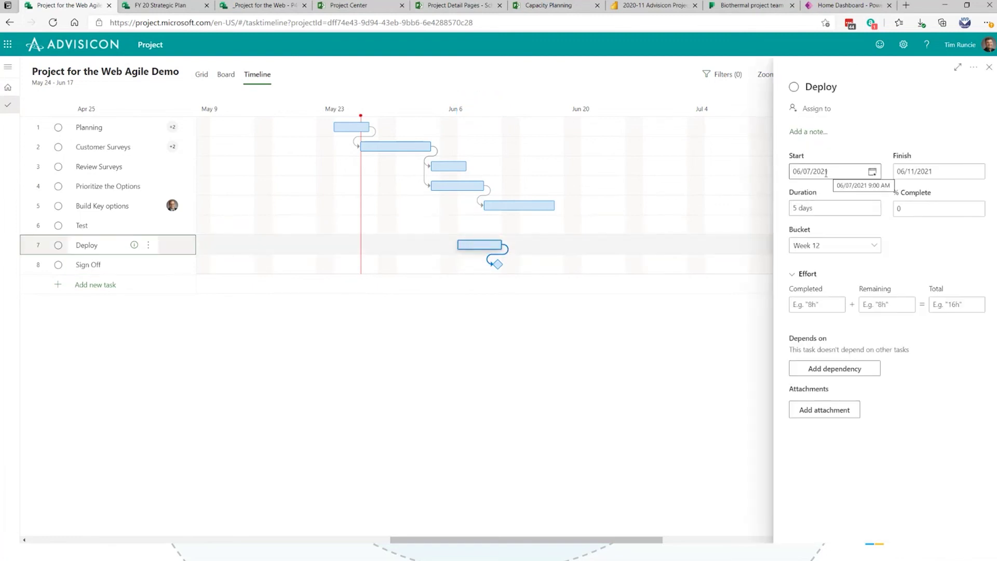
Show the Grid view, testing then clearing the 'build' and 'prior' keyword filters so all eight tasks list.
left_click(205, 82)
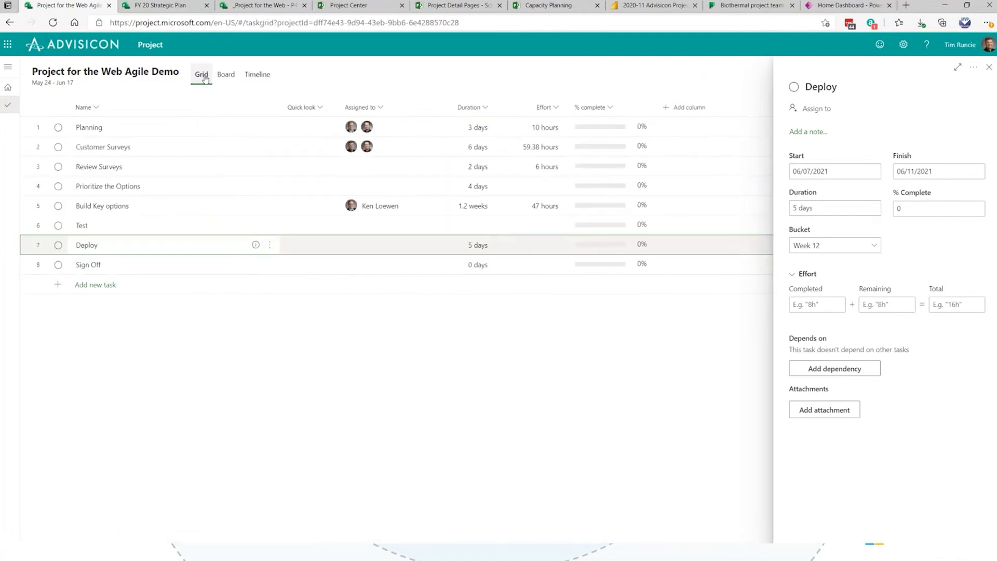
left_click(988, 67)
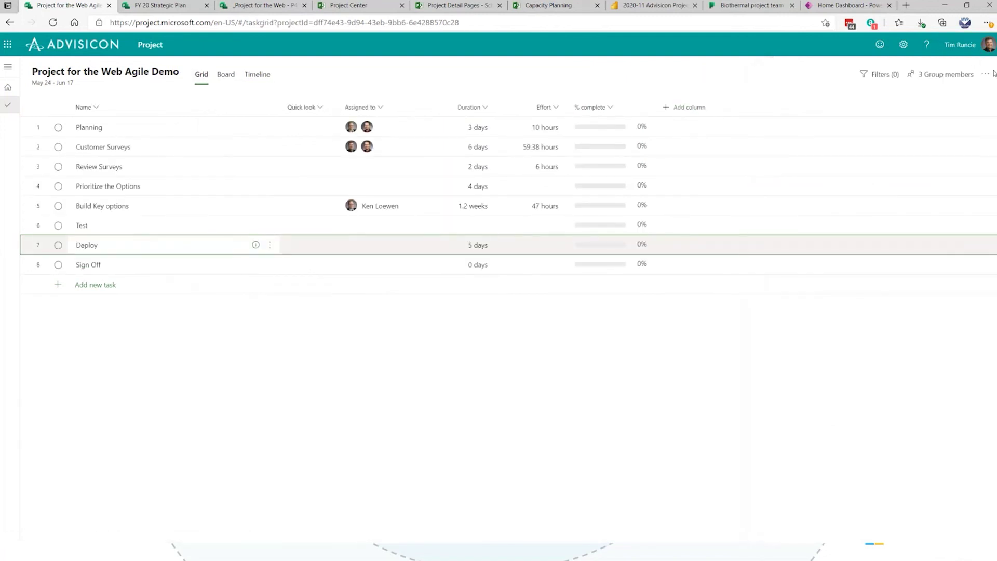
left_click(886, 74)
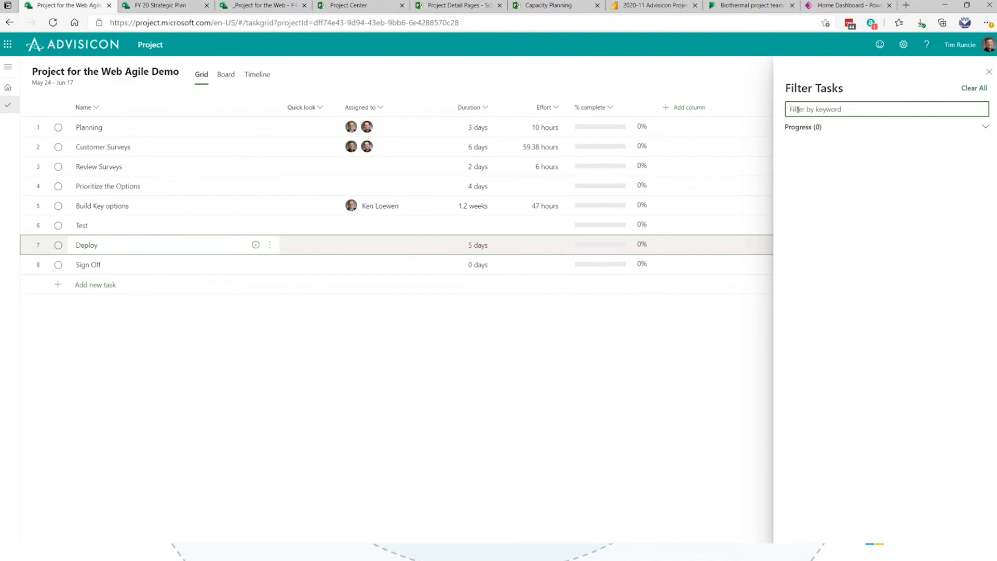
type("build")
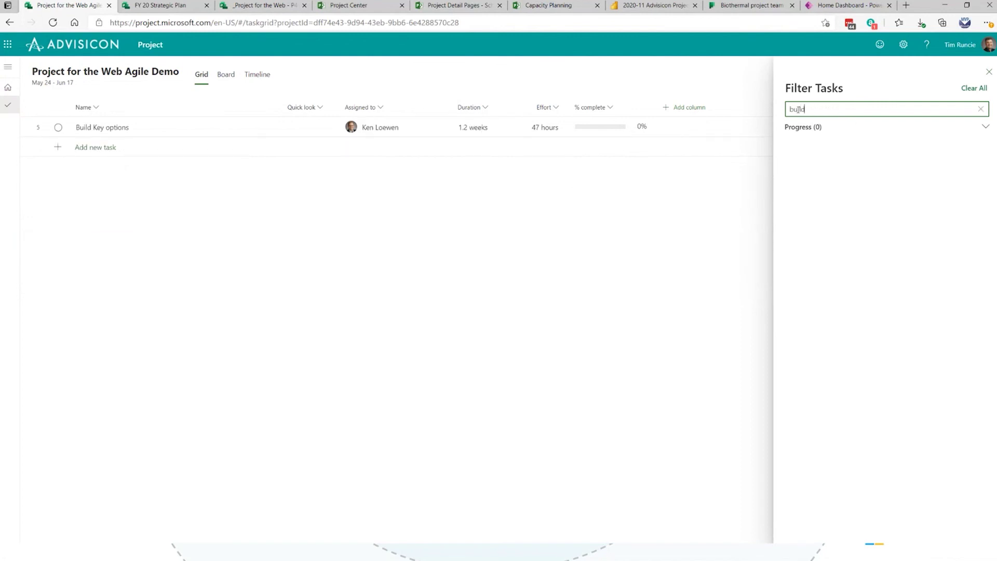
key("BackSpace")
key("BackSpace")
key("BackSpace")
key("BackSpace")
key("BackSpace")
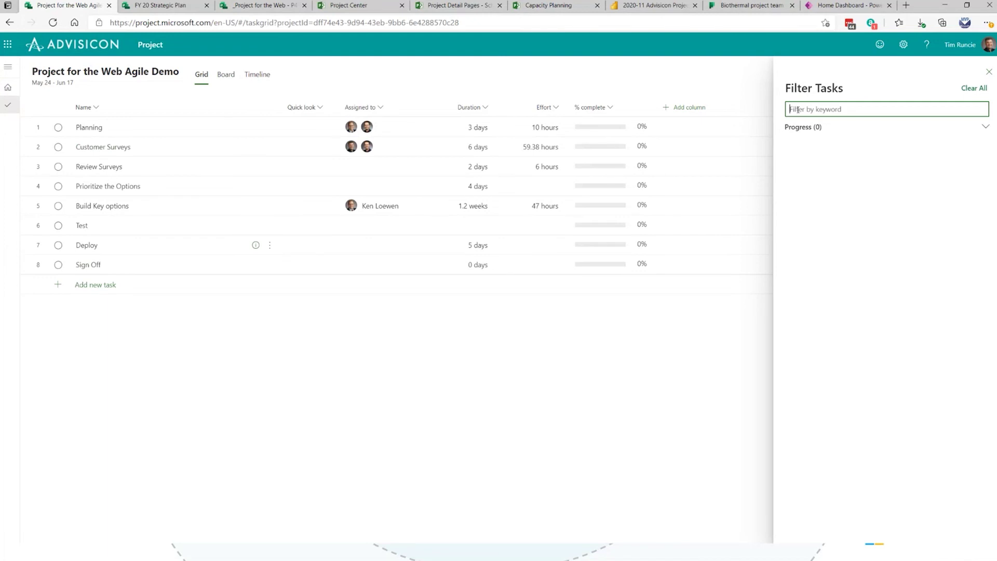
type("prior")
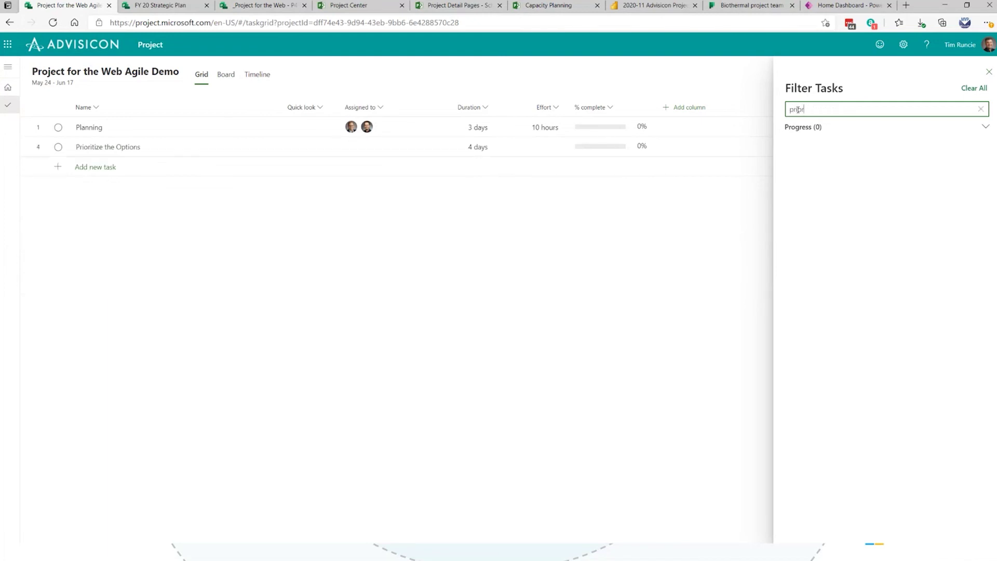
key("BackSpace")
key("BackSpace")
key("BackSpace")
key("BackSpace")
key("BackSpace")
left_click(981, 89)
left_click(984, 131)
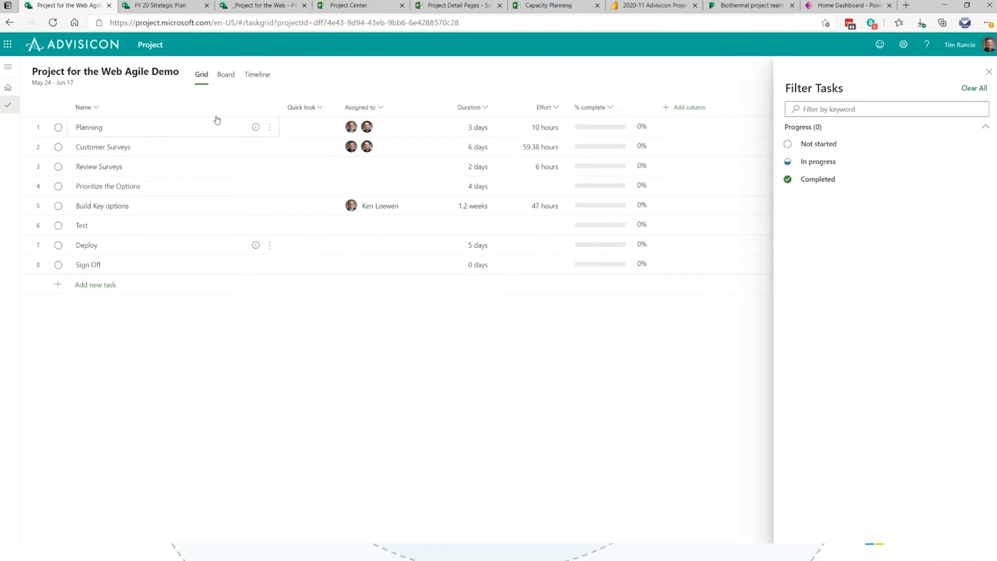
left_click(601, 130)
left_click(988, 73)
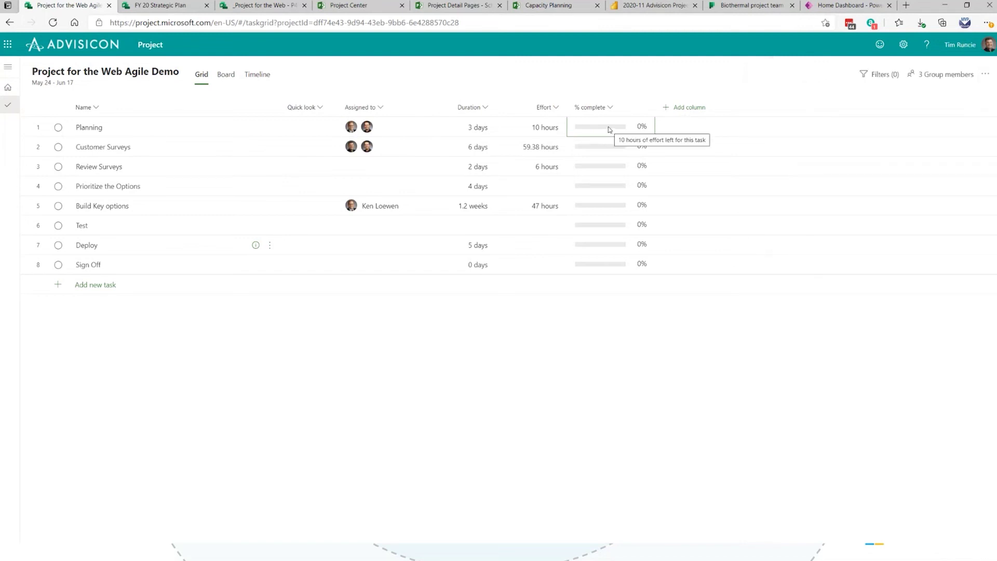
On the Timeline, record 40 completed hours for Customer Surveys.
left_click(244, 77)
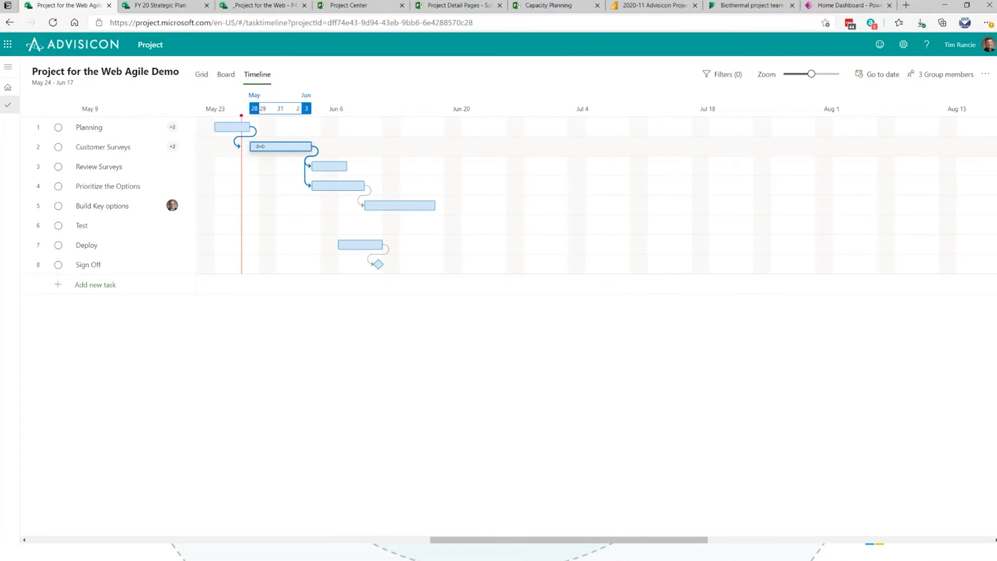
left_click(264, 151)
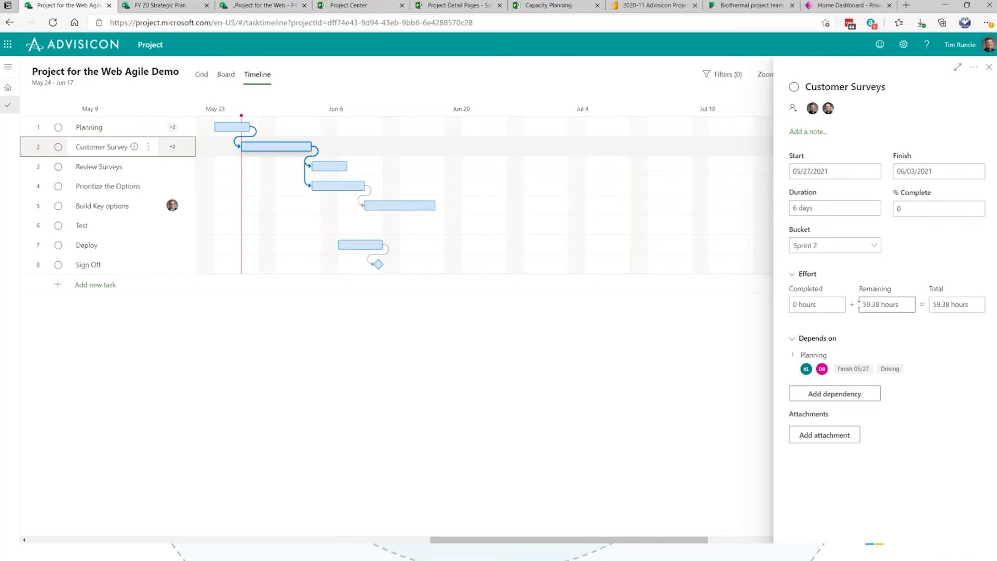
left_click(824, 306)
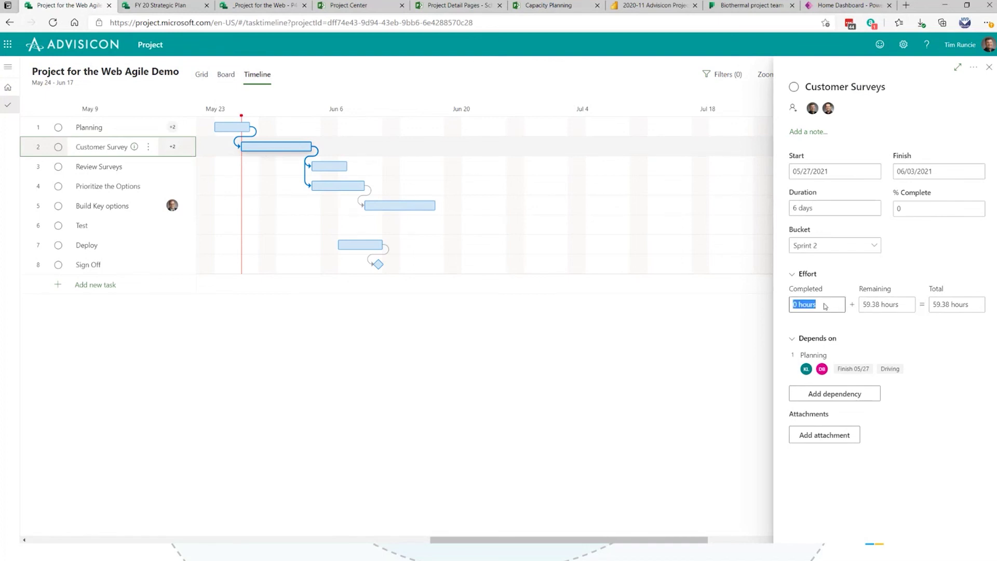
type("40")
key("Tab")
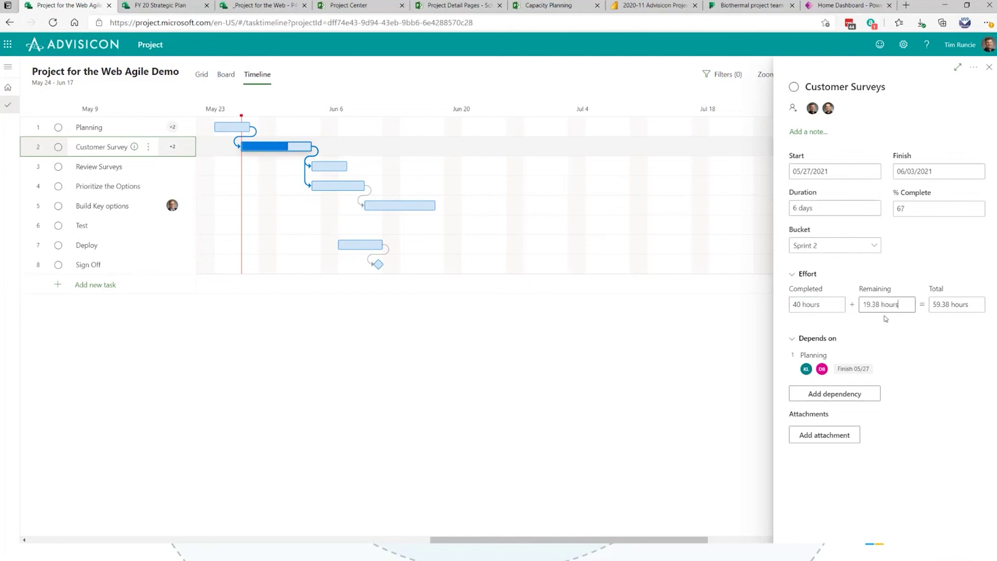
Set Review Surveys to 25% complete.
mouse_move(270, 150)
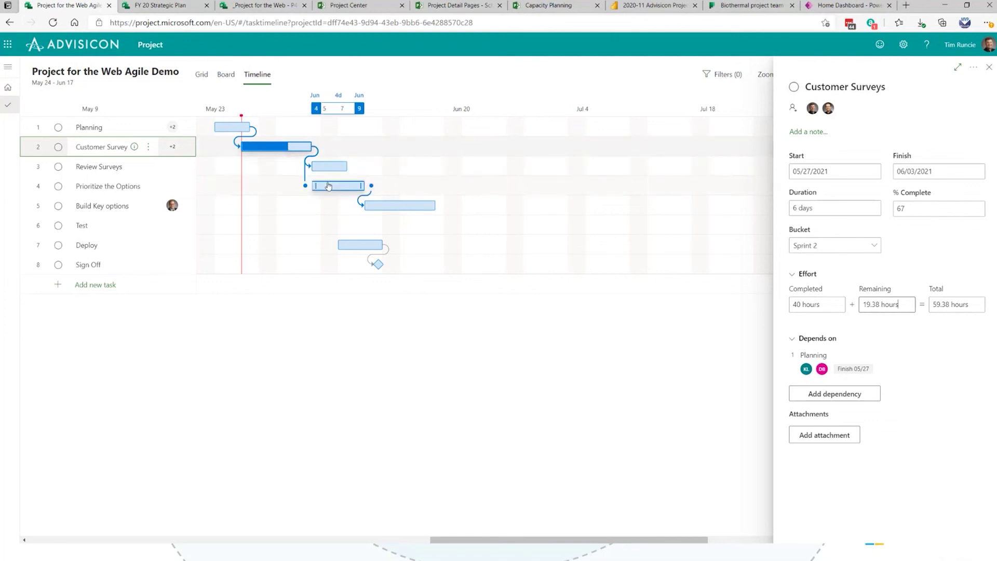
left_click(328, 167)
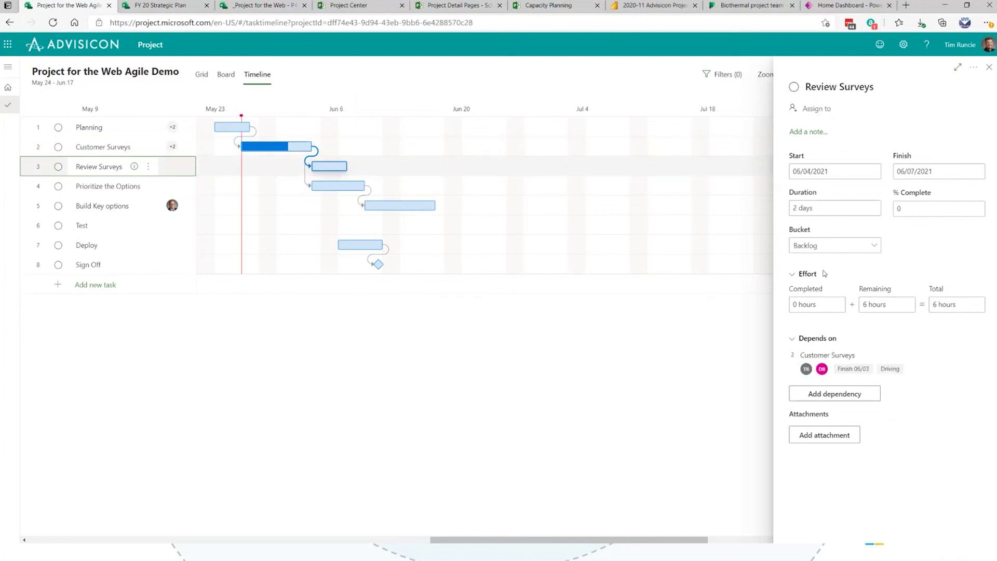
left_click(791, 275)
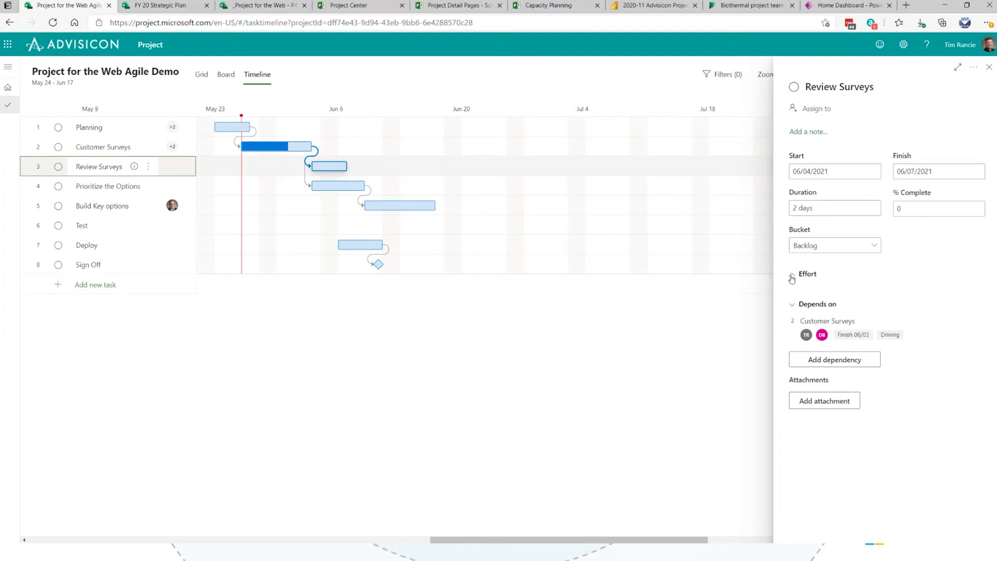
left_click(792, 275)
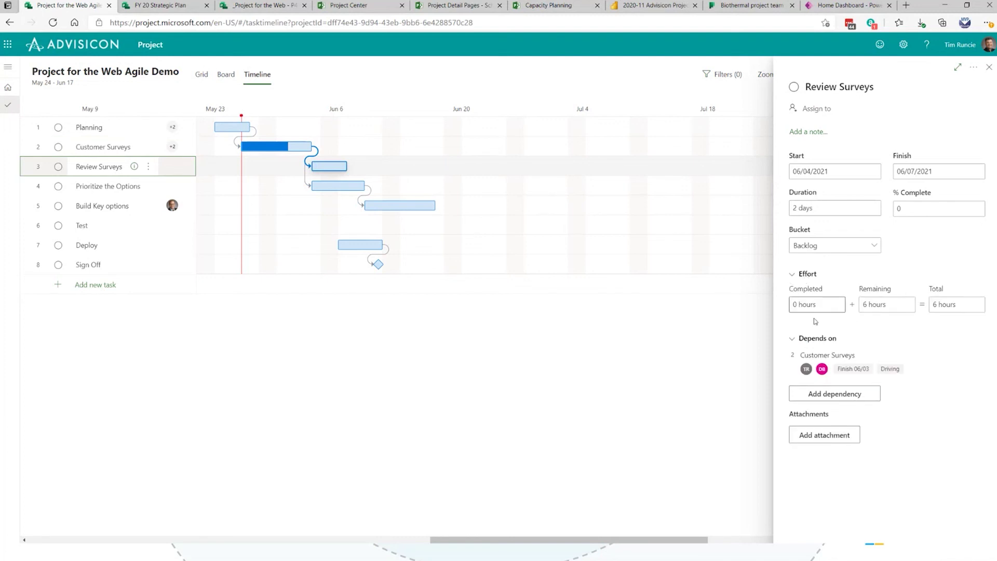
left_click(918, 204)
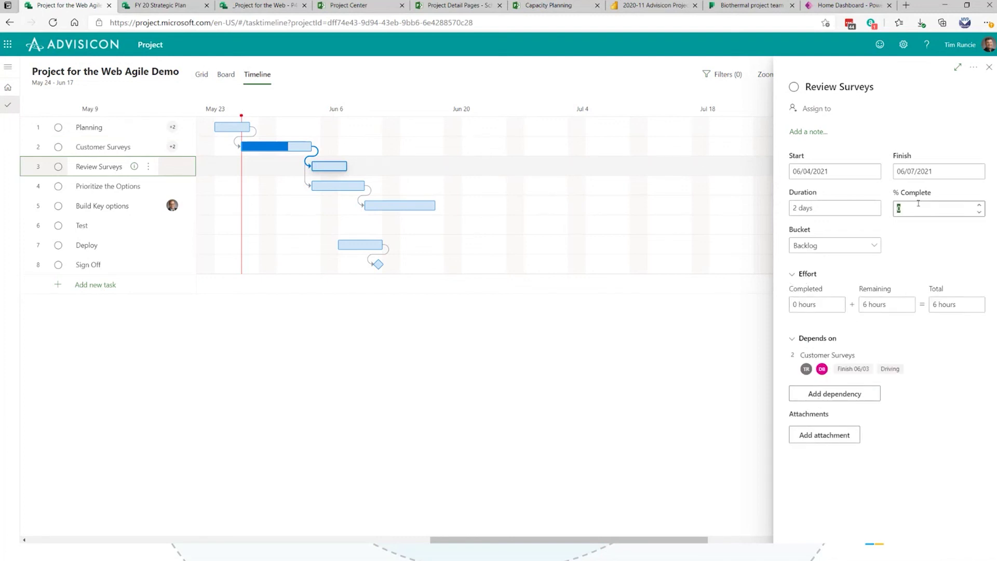
type("25")
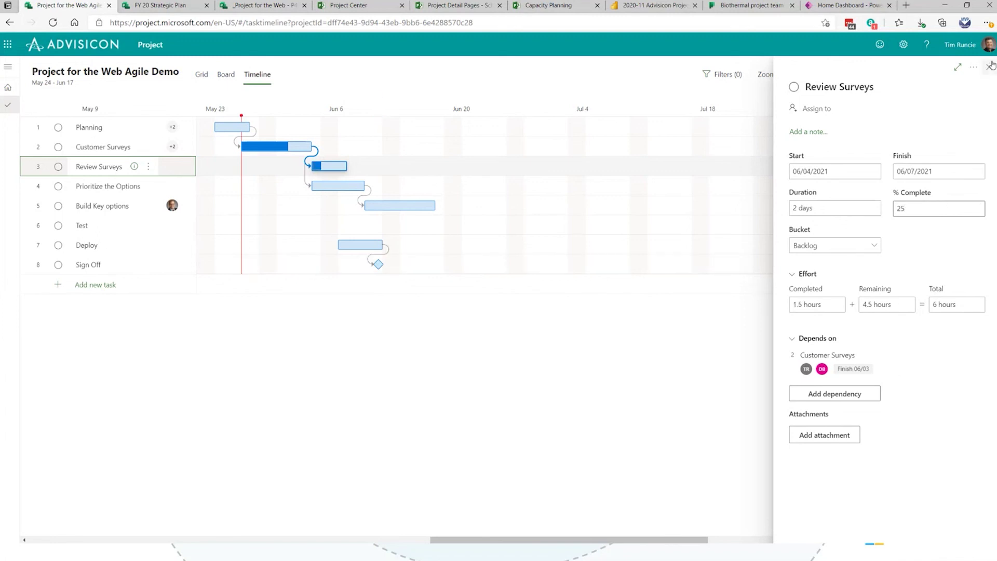
left_click(990, 66)
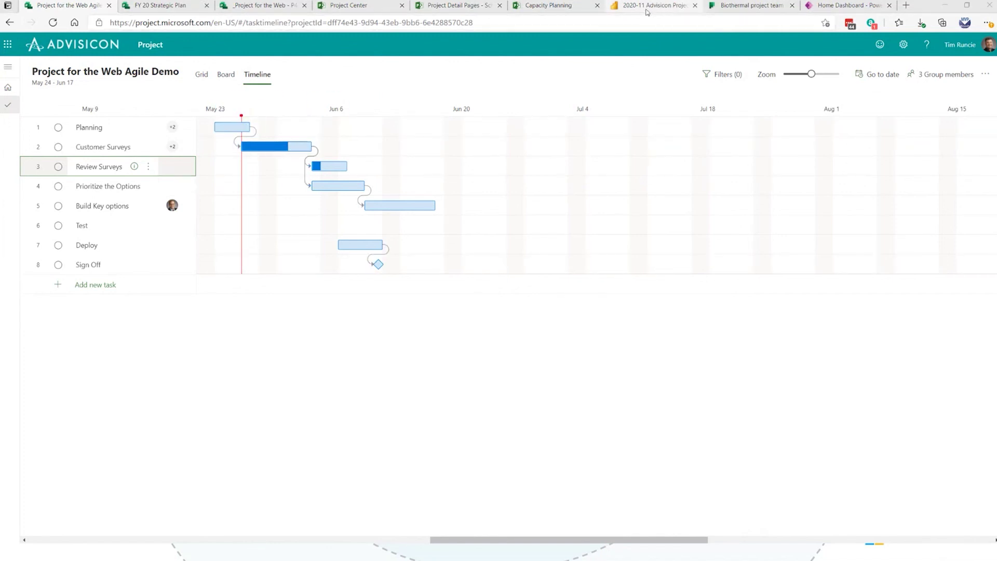
left_click(648, 9)
Open Power BI's Portfolio Timeline report and scroll through the project bars from 2018 to 2022.
left_click(26, 179)
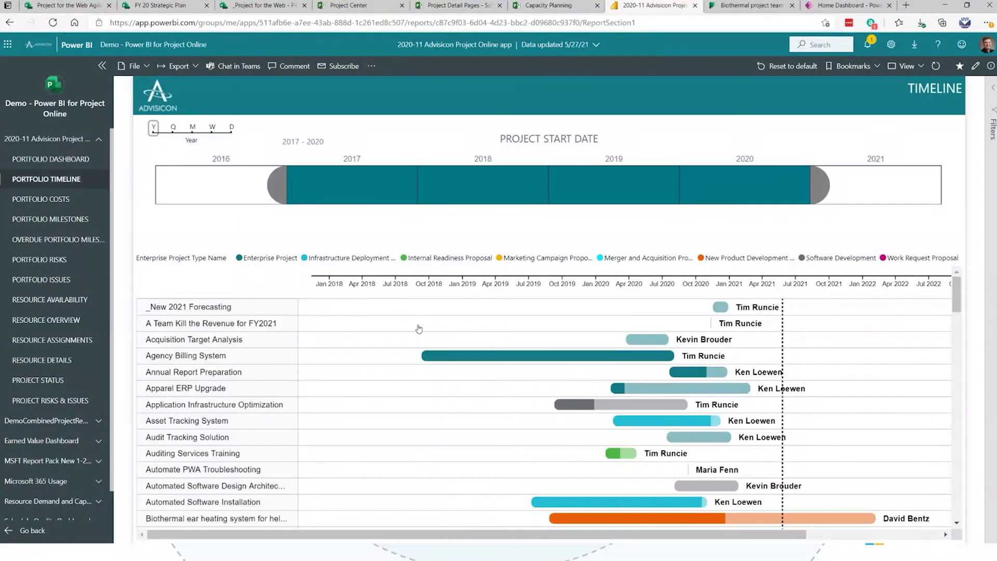
scroll(419, 328, "down", 1)
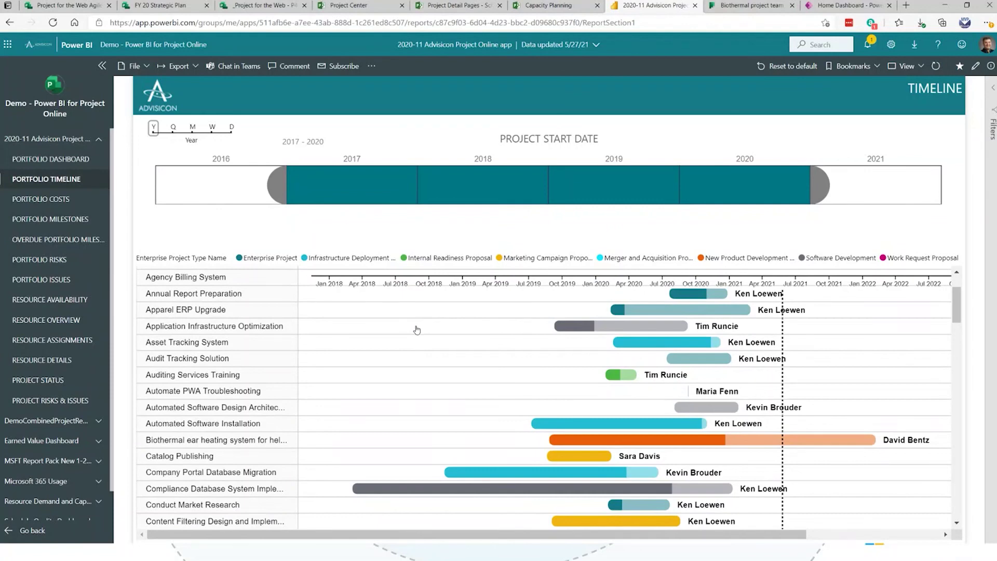